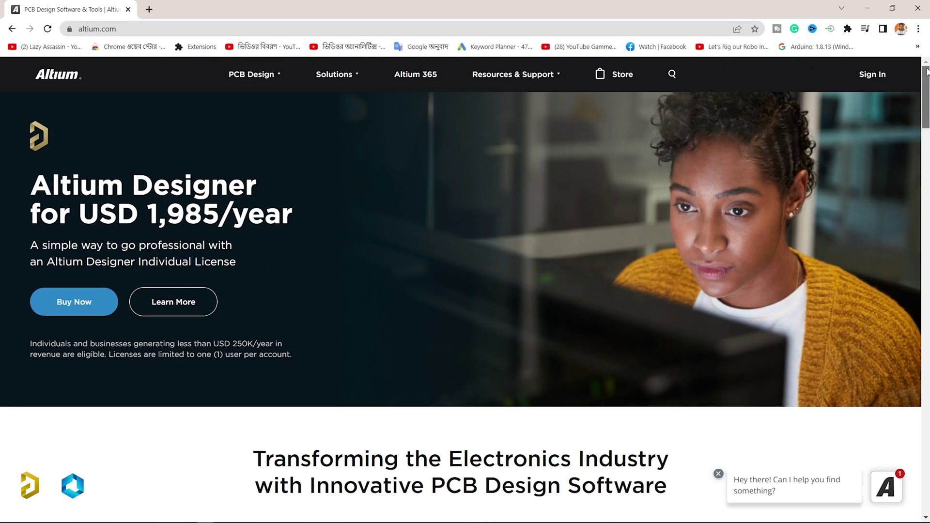
# View the sample design's PCB layout and 3D model in the online viewer on the Altium home page.
pyautogui.moveTo(927, 70); pyautogui.dragTo(926, 175)
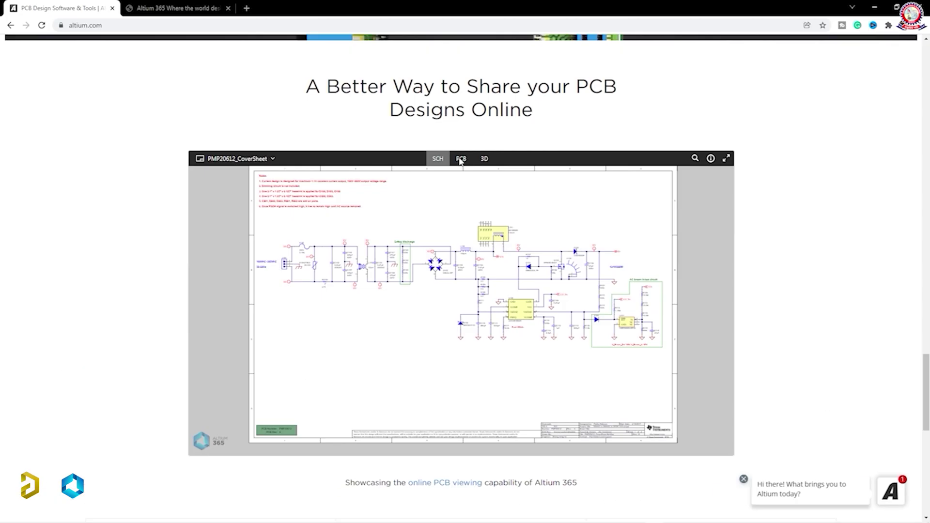
pyautogui.click(460, 160)
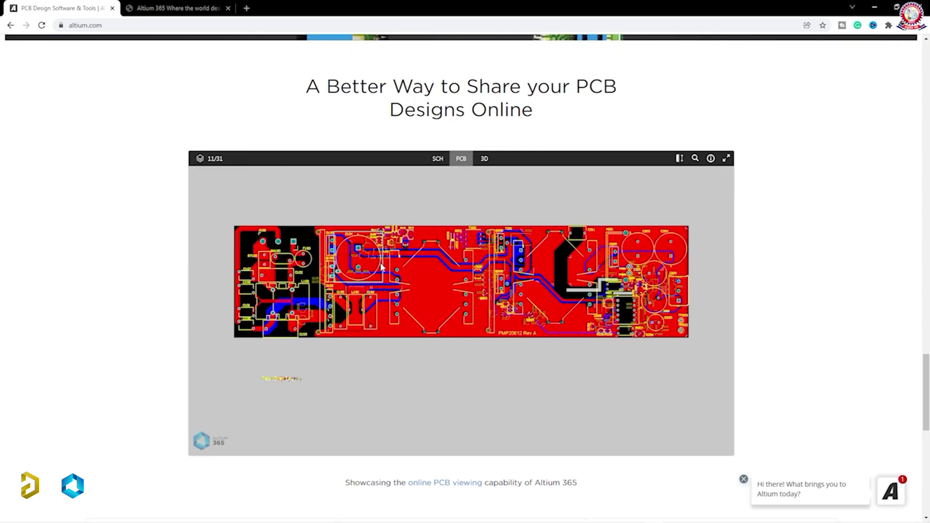
pyautogui.scroll(2, 463, 273)
pyautogui.scroll(-3, 462, 273)
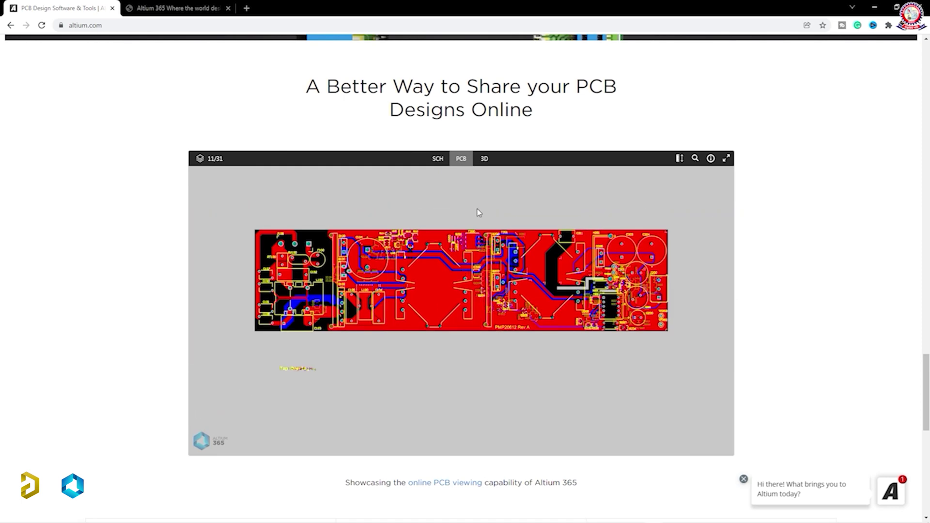
pyautogui.click(484, 158)
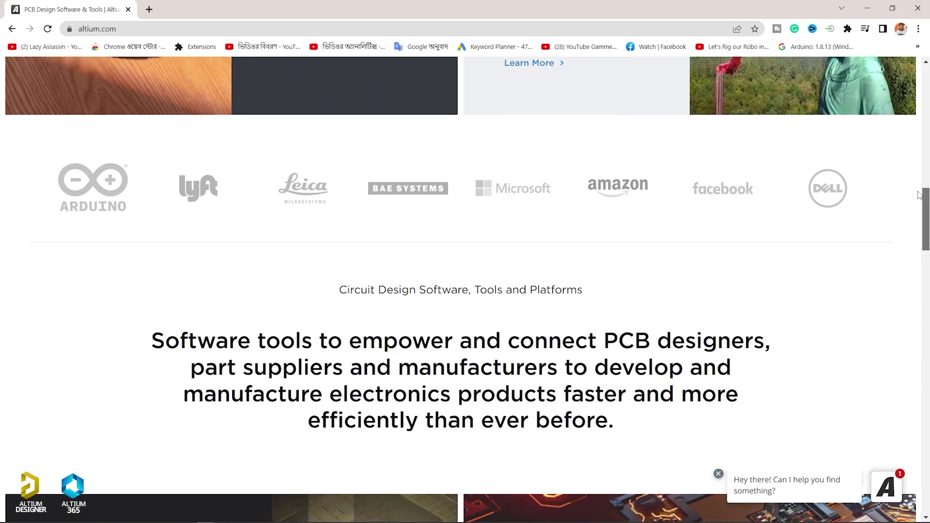
pyautogui.scroll(-3, 917, 216)
pyautogui.moveTo(916, 215); pyautogui.dragTo(910, 440)
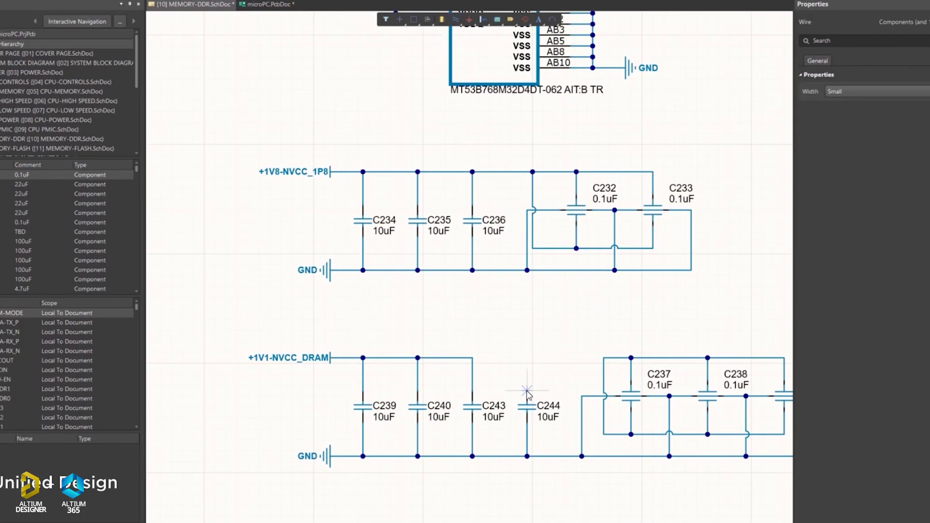
# Wire the upper pin of capacitor C244 to the +1V1-NVCC_DRAM line at capacitor C243.
pyautogui.click(527, 394)
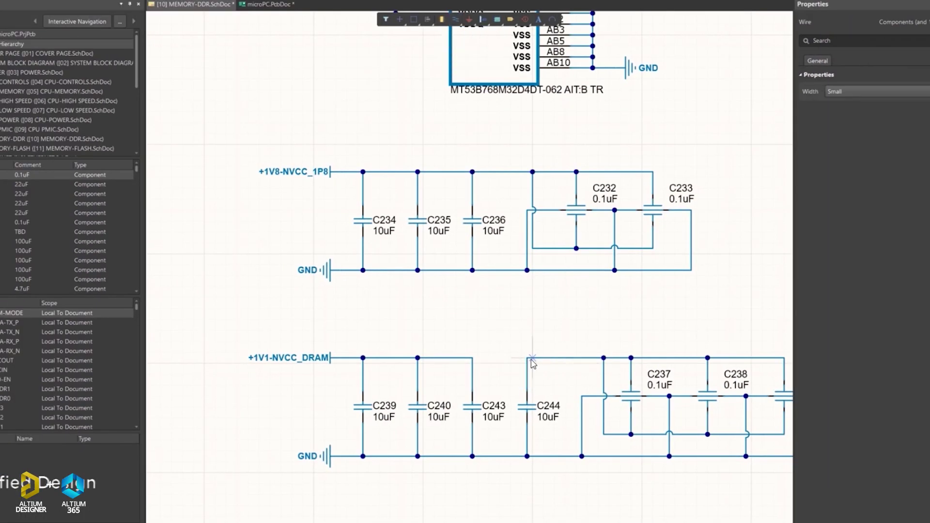
pyautogui.click(472, 358)
pyautogui.rightClick(523, 328)
pyautogui.press('Escape')
pyautogui.keyDown('ctrl'); pyautogui.click(549, 418); pyautogui.keyUp('ctrl')
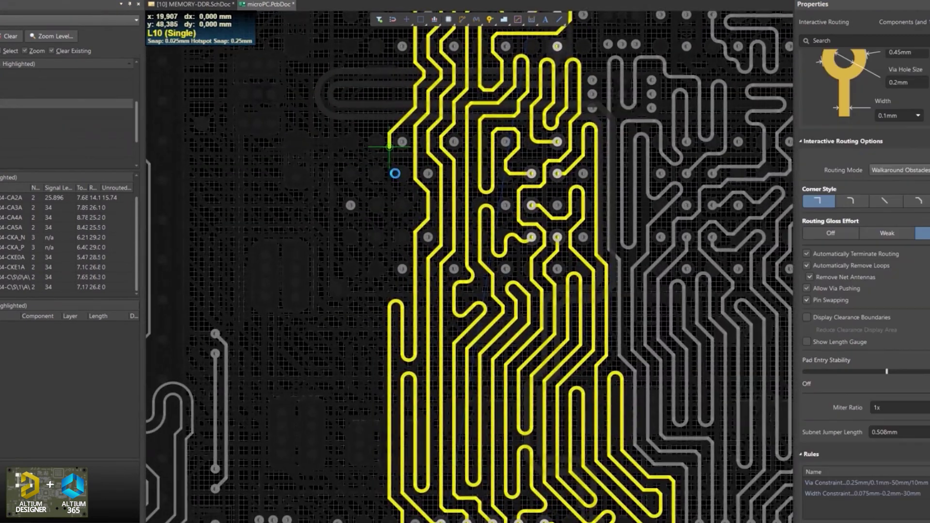
# Route the CPU-LPDDR4-CA2A net on layer L10 of the microPC board, cycling through the corner styles.
pyautogui.click(389, 146)
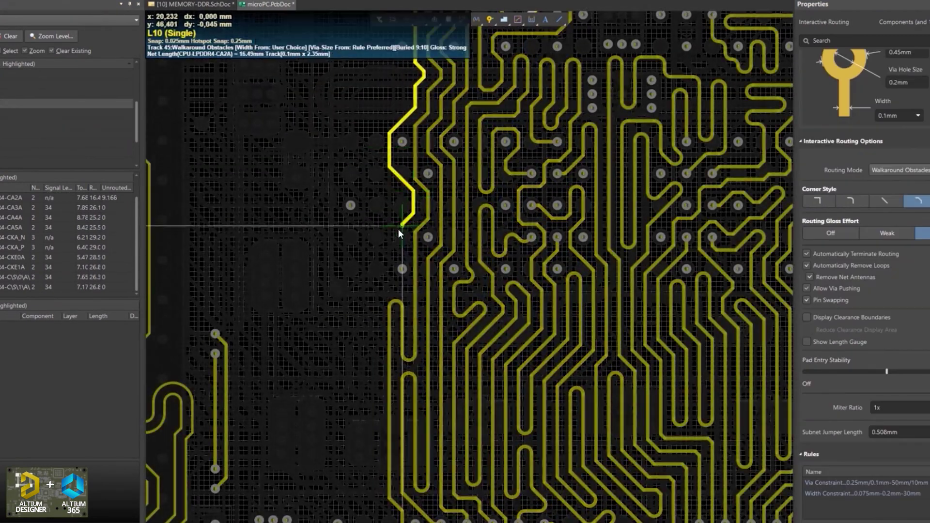
pyautogui.hotkey('shift', 'space')
pyautogui.hotkey('shift', 'space')
pyautogui.hotkey('shift', 'space')
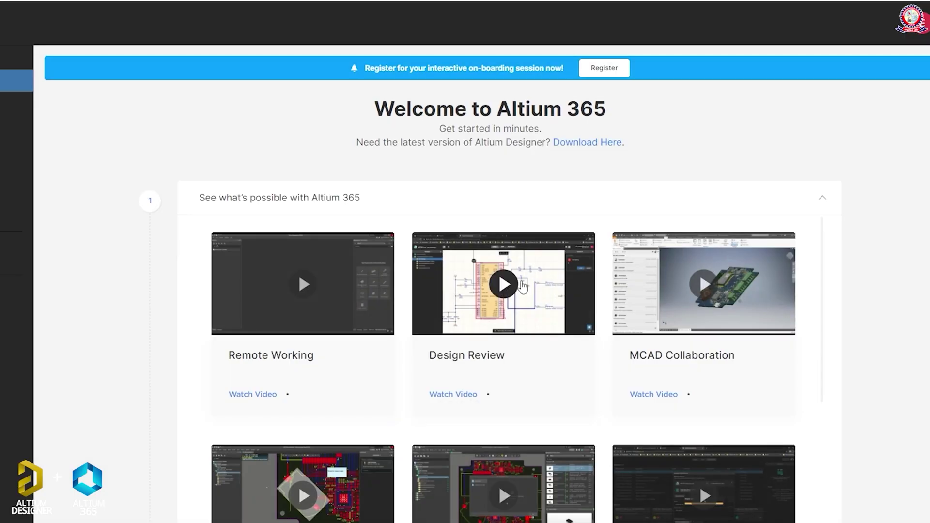
# Start the Design Review video on the Altium 365 welcome page.
pyautogui.click(523, 285)
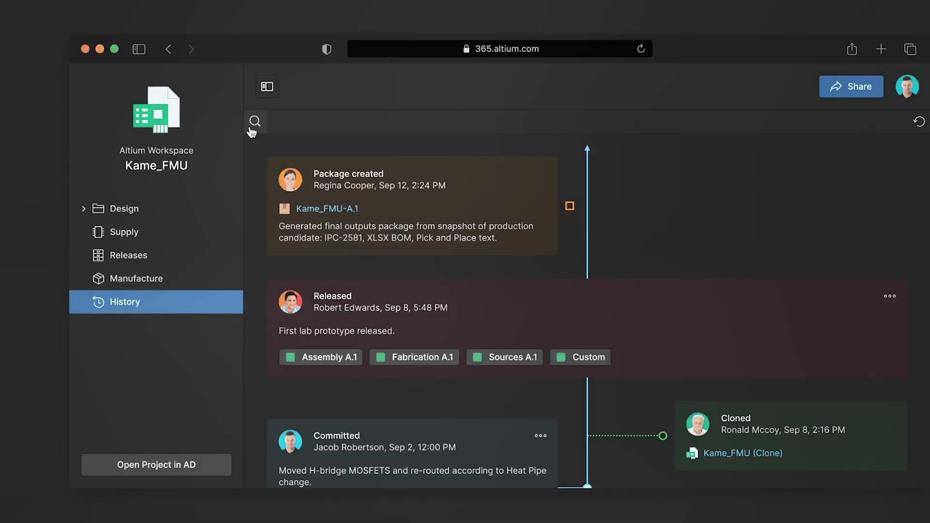
# Search the Kame_FMU project history for "r93" and compare the matching commit with another version, inspecting the R93 difference.
pyautogui.click(254, 121)
pyautogui.write('r93')
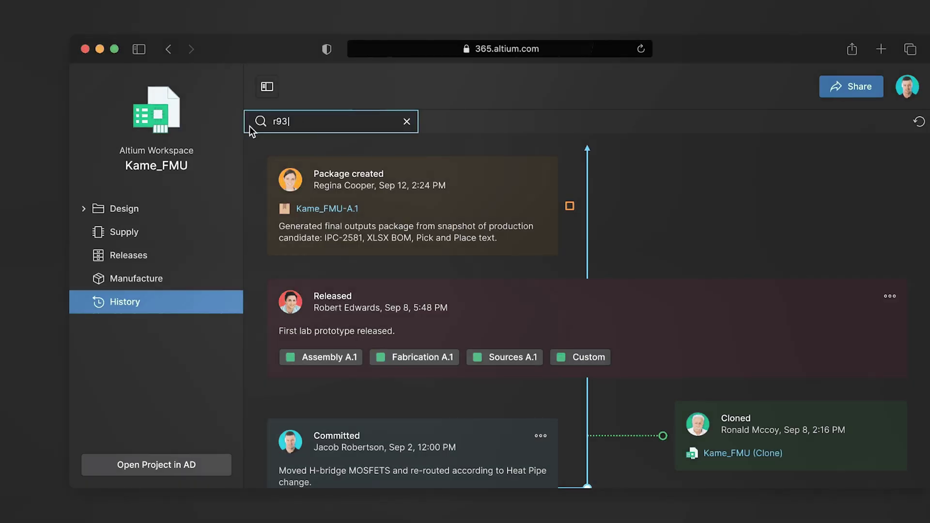
pyautogui.click(541, 174)
pyautogui.moveTo(531, 226)
pyautogui.click(581, 243)
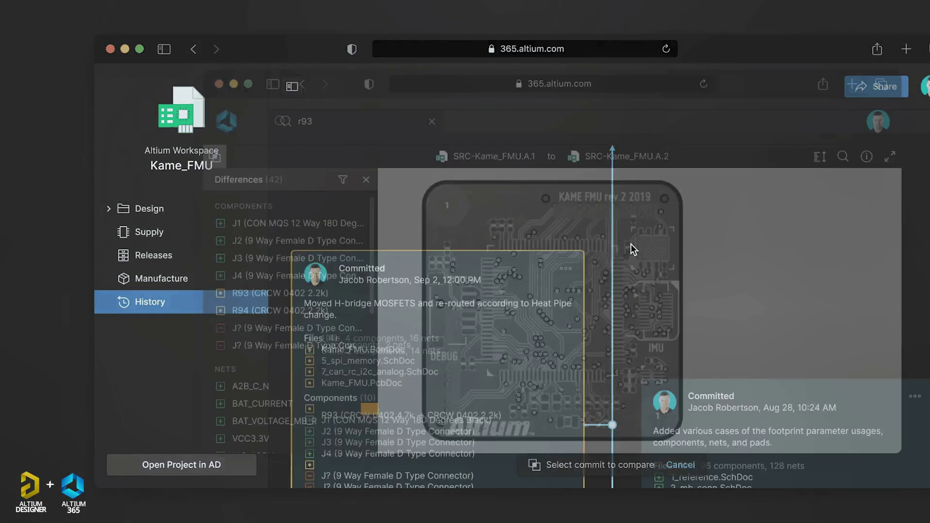
pyautogui.click(204, 292)
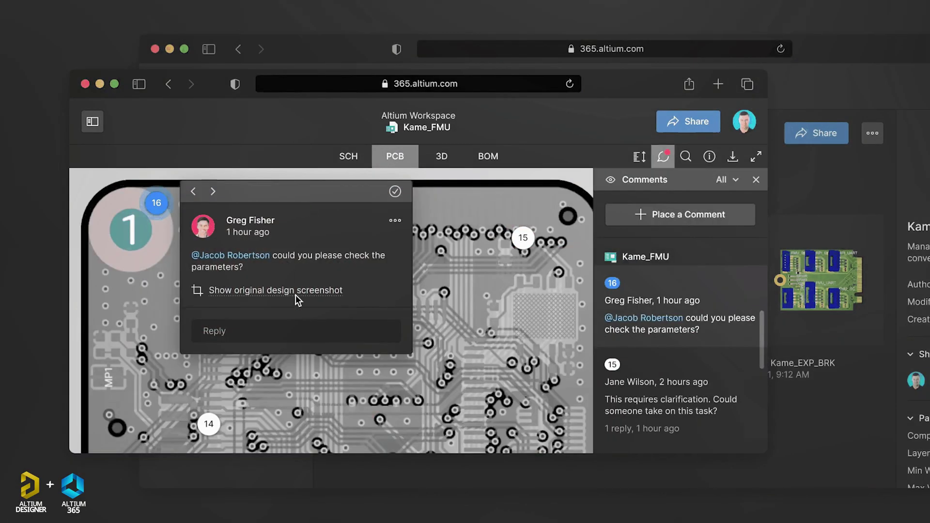
# Reply "Done" to comment 16 on the Kame_FMU PCB, mentioning the comment's author.
pyautogui.click(291, 332)
pyautogui.write('@gl')
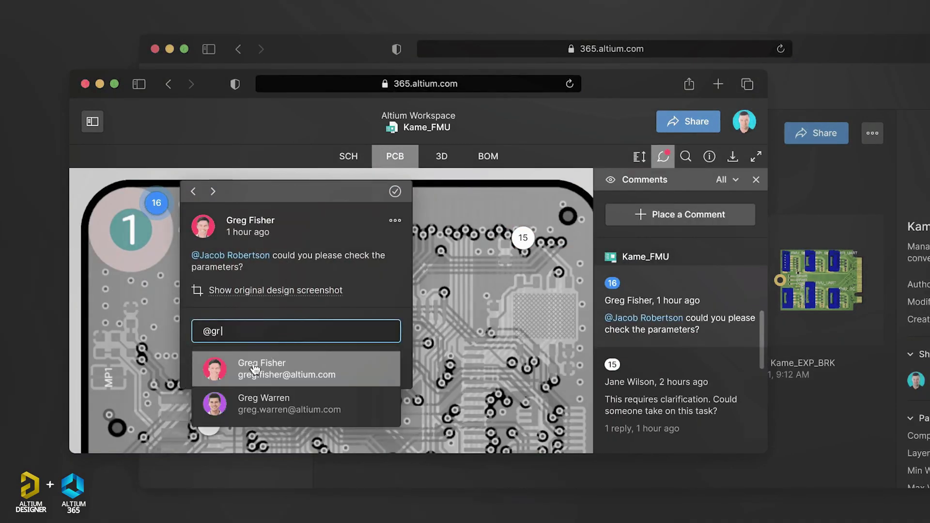
pyautogui.click(254, 369)
pyautogui.write('Done')
pyautogui.click(307, 365)
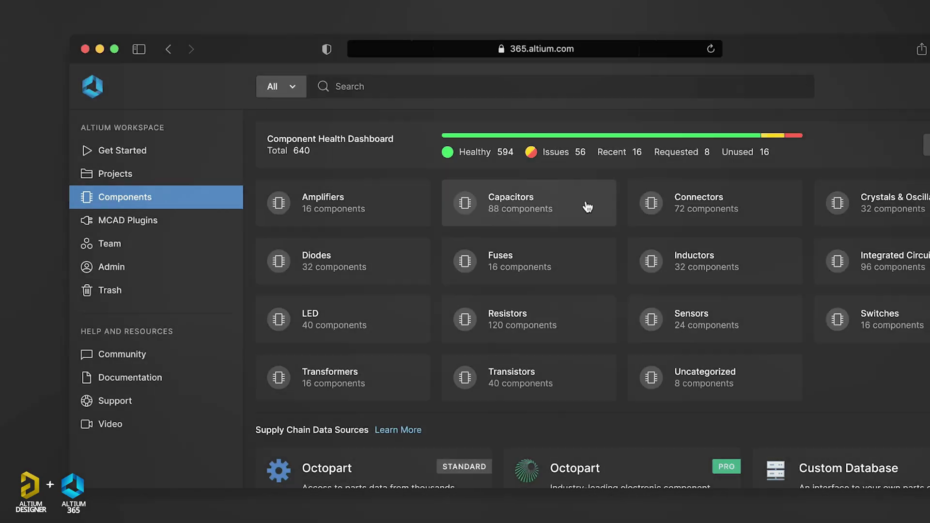
# Filter the workspace's Capacitors category to components with a capacitance of 100uF.
pyautogui.click(580, 202)
pyautogui.click(413, 89)
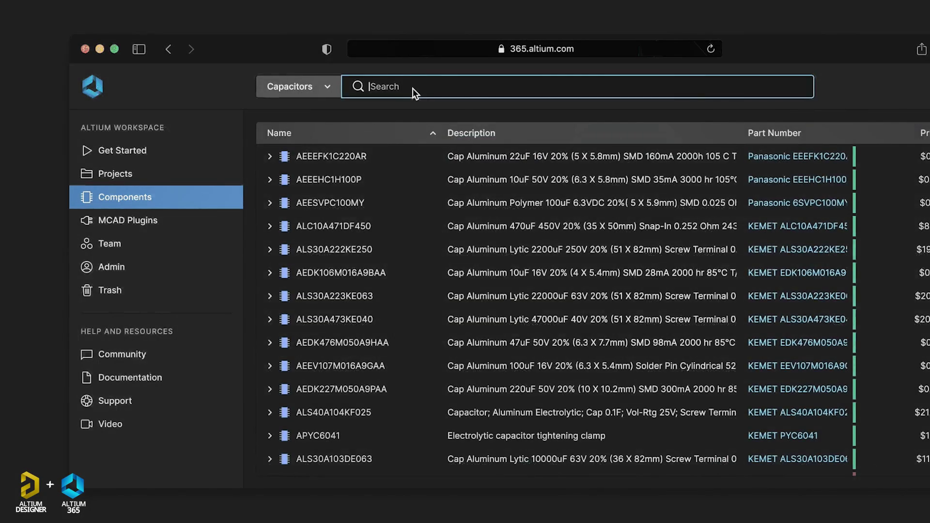
pyautogui.write('#cap')
pyautogui.press('Return')
pyautogui.click(389, 171)
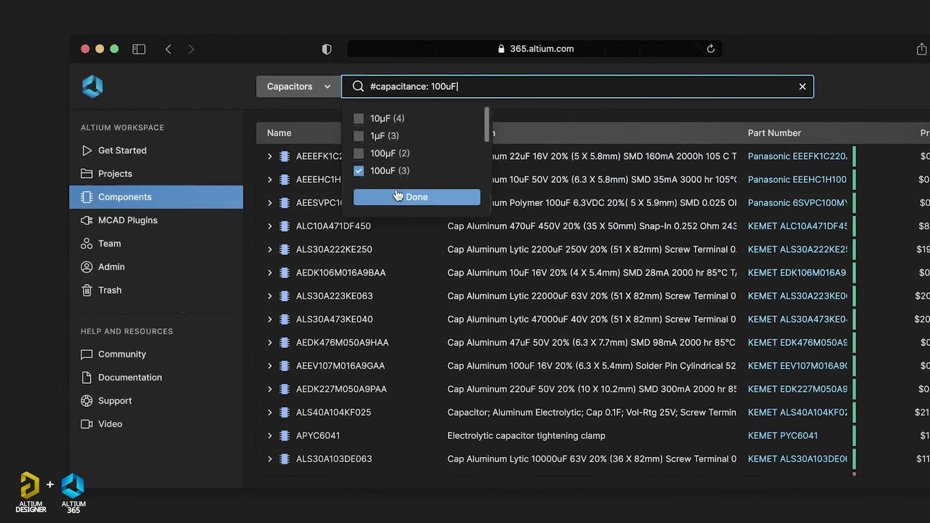
pyautogui.click(397, 196)
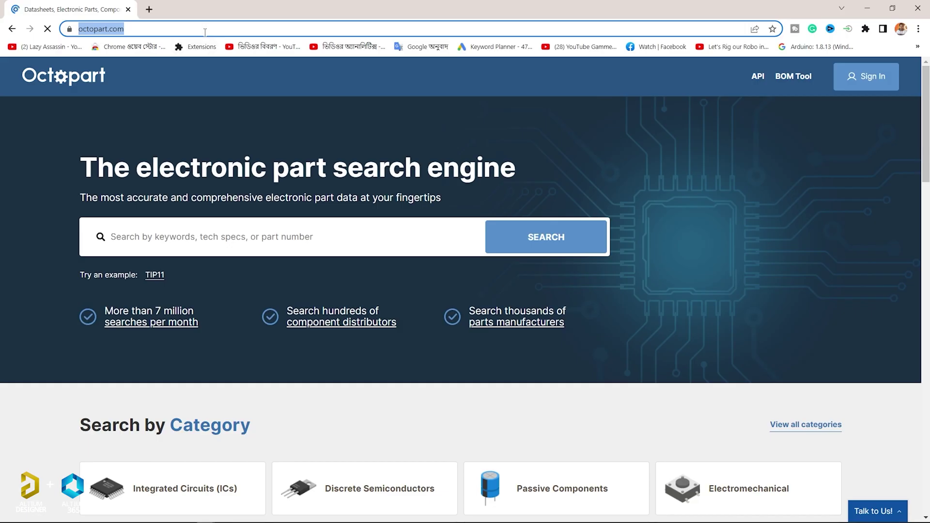
# Browse Octopart's Integrated Circuits to Embedded Processors and Controllers, and list the Microchip parts under Microcontrollers.
pyautogui.scroll(-7, 464, 290)
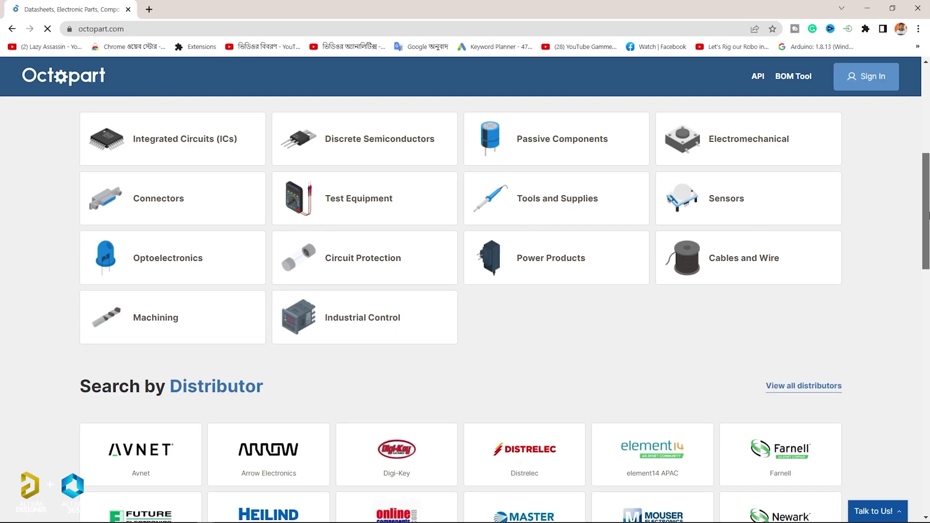
pyautogui.moveTo(927, 213)
pyautogui.mouseDown()
pyautogui.moveTo(928, 441)
pyautogui.moveTo(923, 199)
pyautogui.mouseUp()
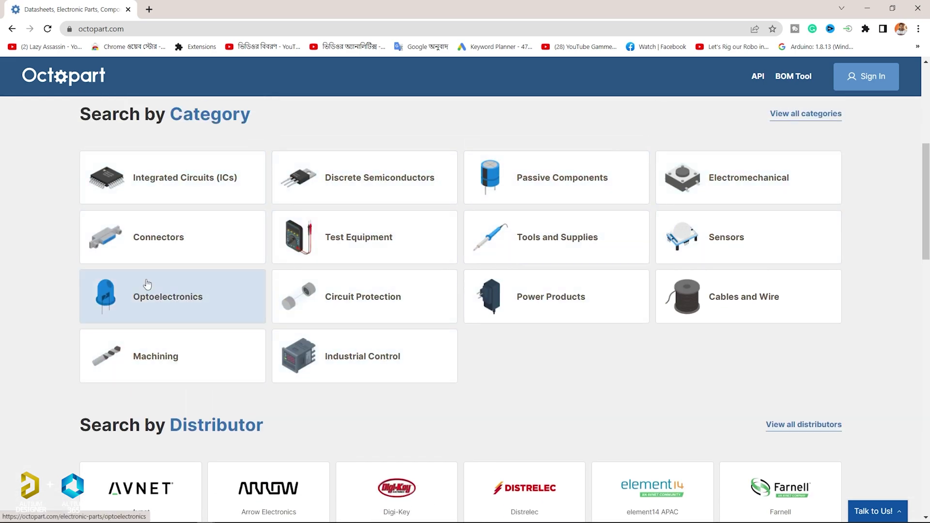
pyautogui.click(196, 180)
pyautogui.click(426, 338)
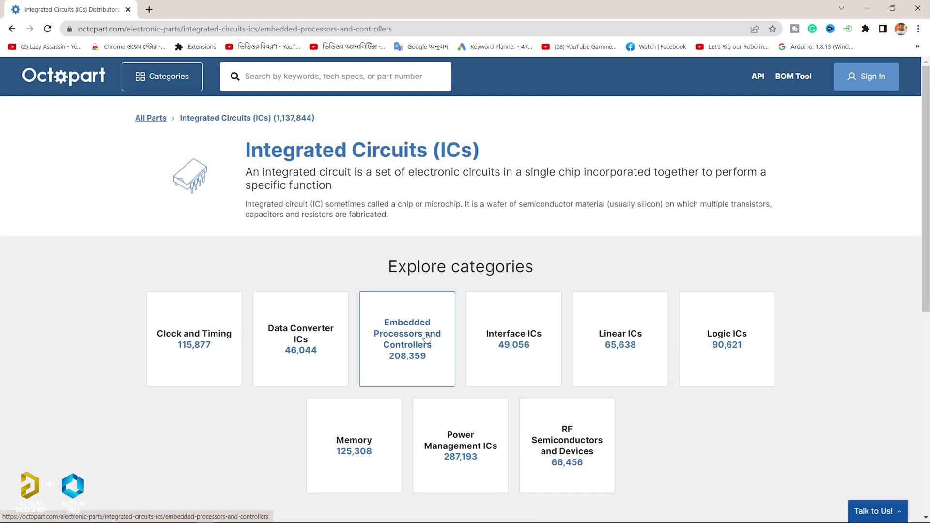
pyautogui.scroll(-2, 339, 297)
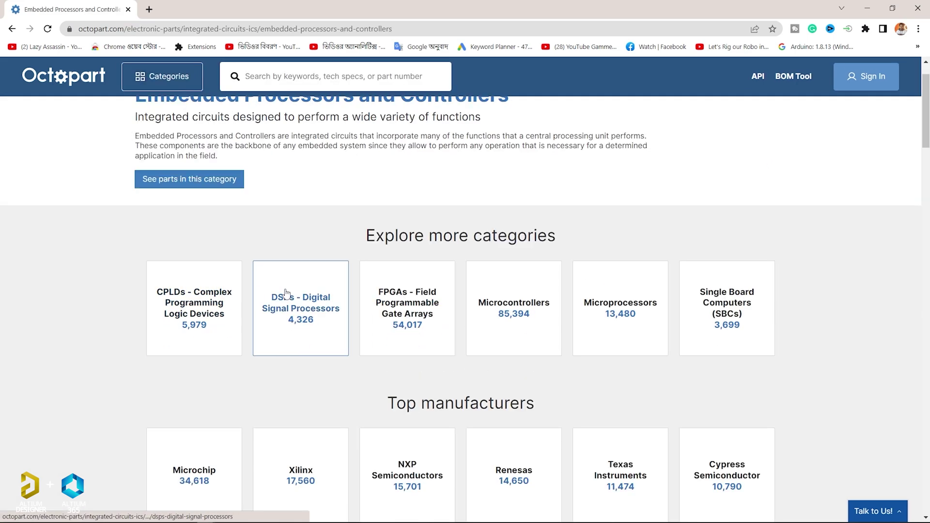
pyautogui.scroll(-2, 312, 297)
pyautogui.click(513, 196)
pyautogui.click(235, 338)
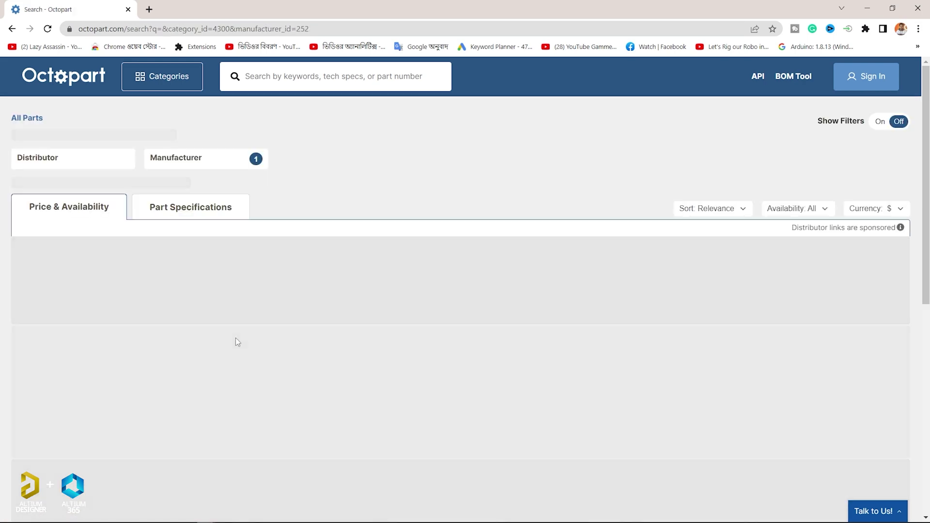
# Open the PIC16F628A-I/SO datasheet and examine the part's pricing, inventory history, CAD models, technical specifications and documents.
pyautogui.scroll(-4, 929, 121)
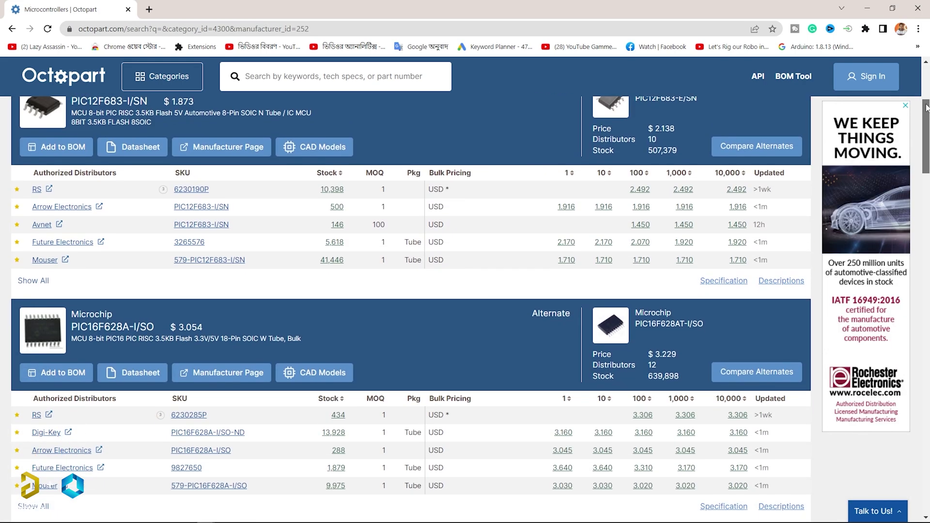
pyautogui.scroll(-3, 928, 121)
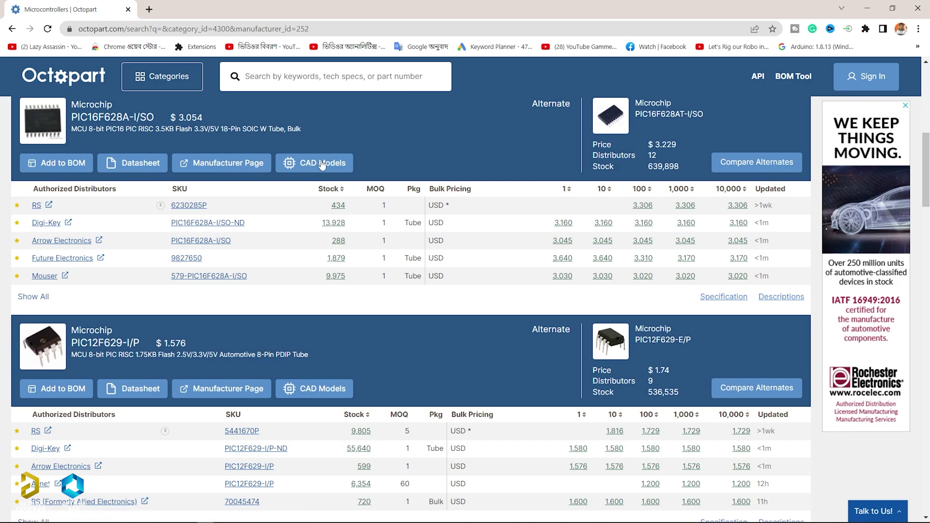
pyautogui.click(140, 164)
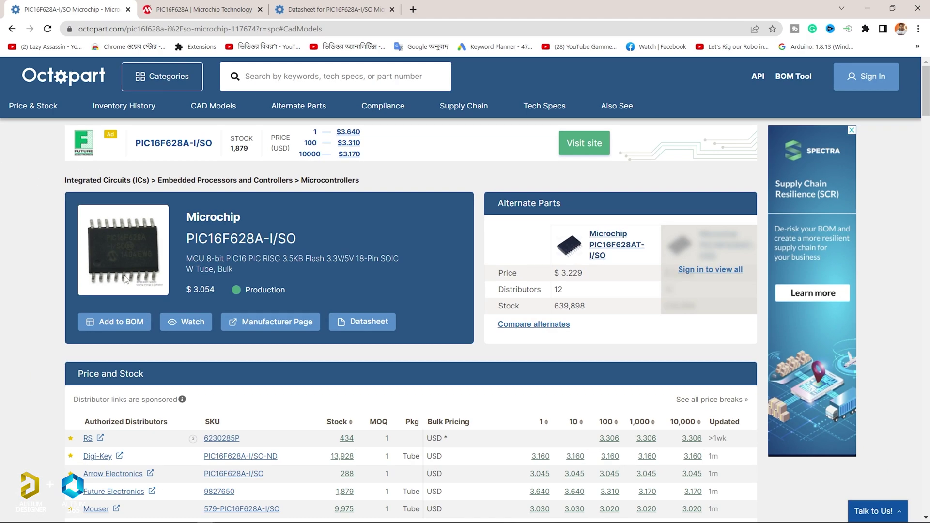
pyautogui.scroll(-8, 353, 317)
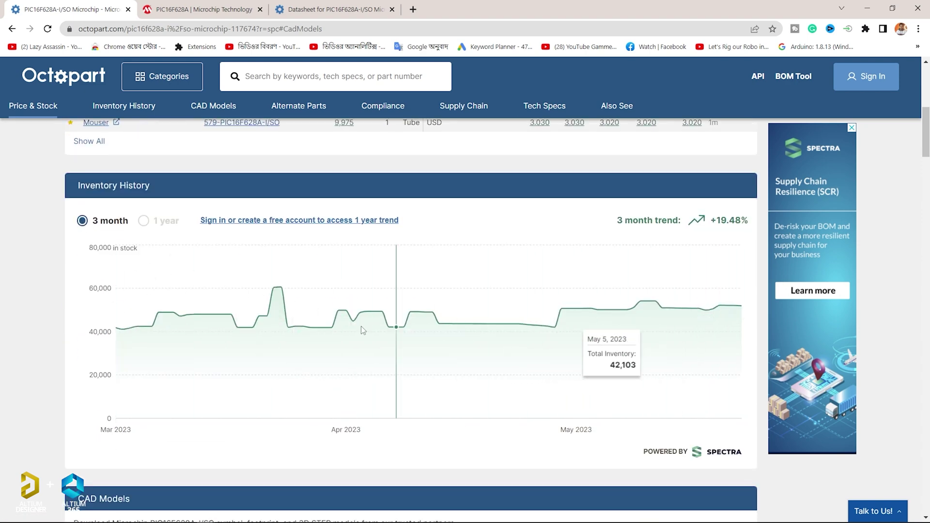
pyautogui.scroll(-6, 108, 293)
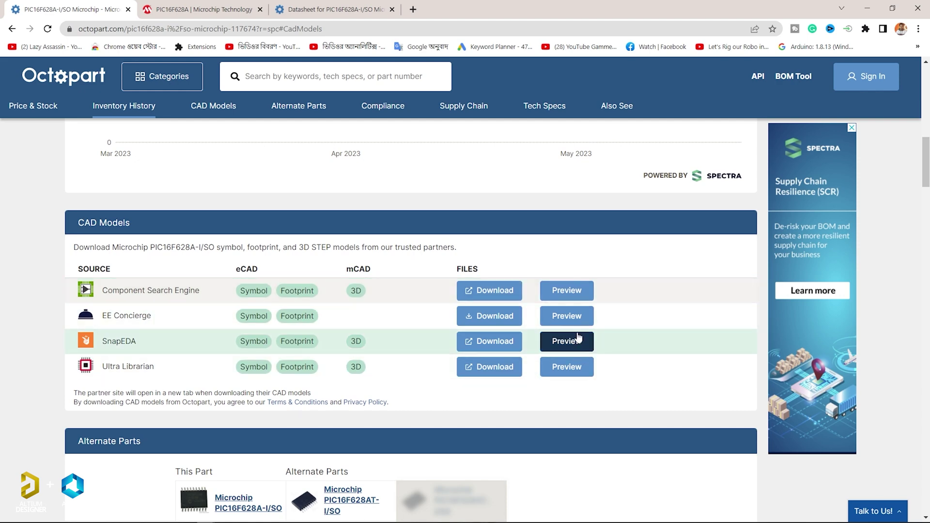
pyautogui.scroll(-10, 565, 370)
pyautogui.scroll(-20, 560, 373)
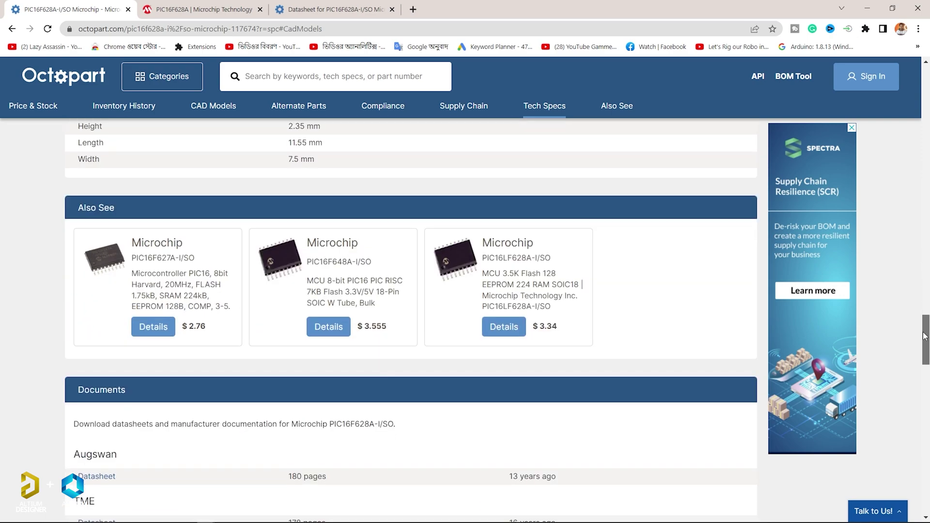
pyautogui.moveTo(924, 336); pyautogui.dragTo(868, 202)
pyautogui.scroll(10, 870, 203)
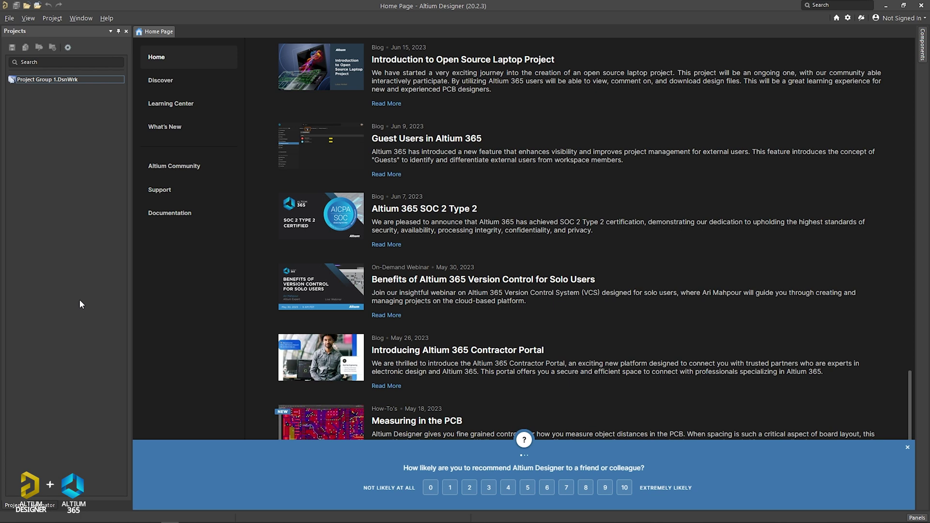
# In Altium Designer, create a local PCB project of the default type named "Remote Control Basic".
pyautogui.click(9, 19)
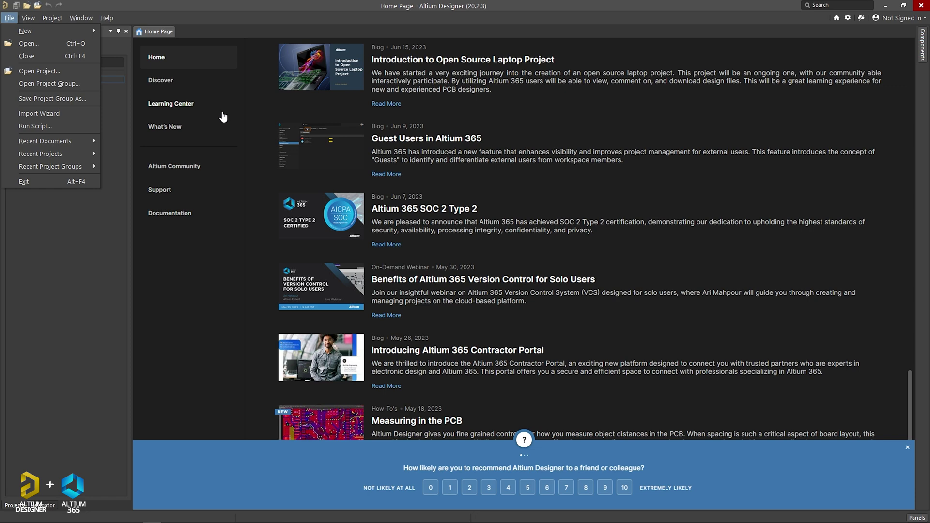
pyautogui.moveTo(58, 30)
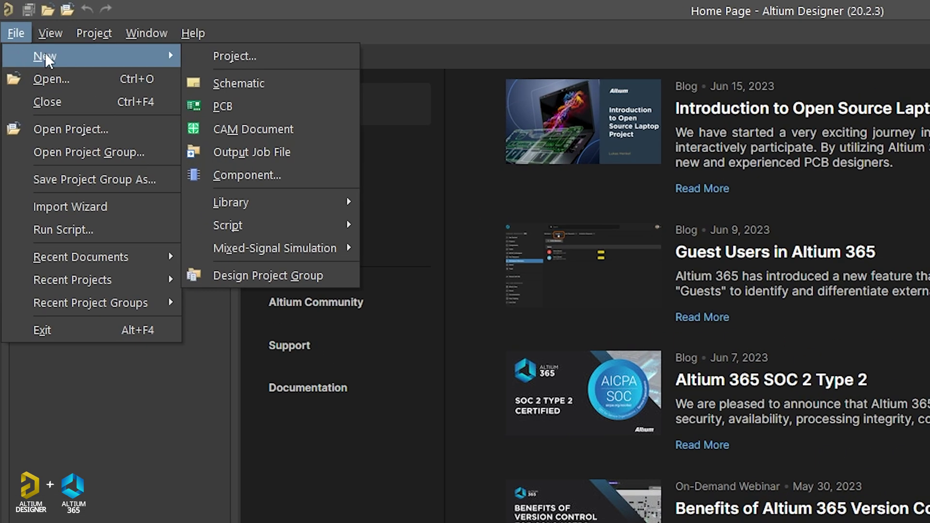
pyautogui.click(193, 58)
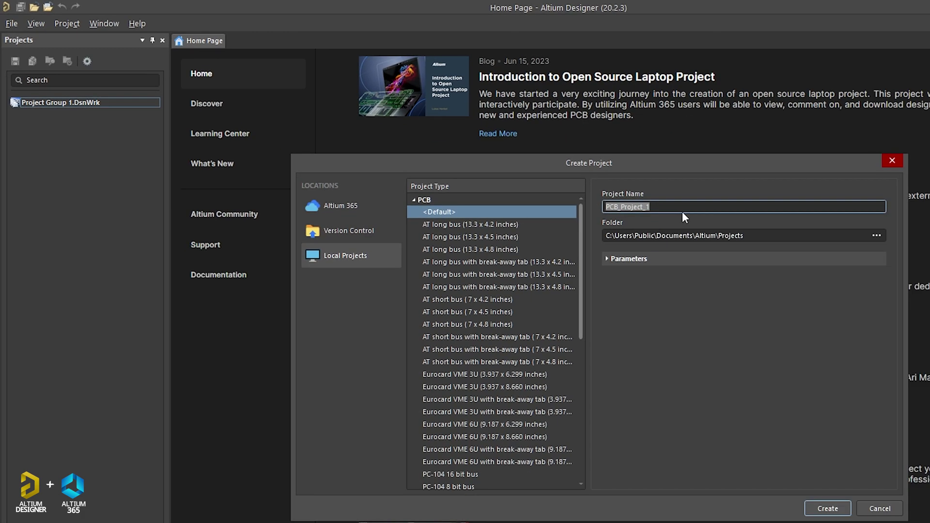
pyautogui.write('Remote Control Basic')
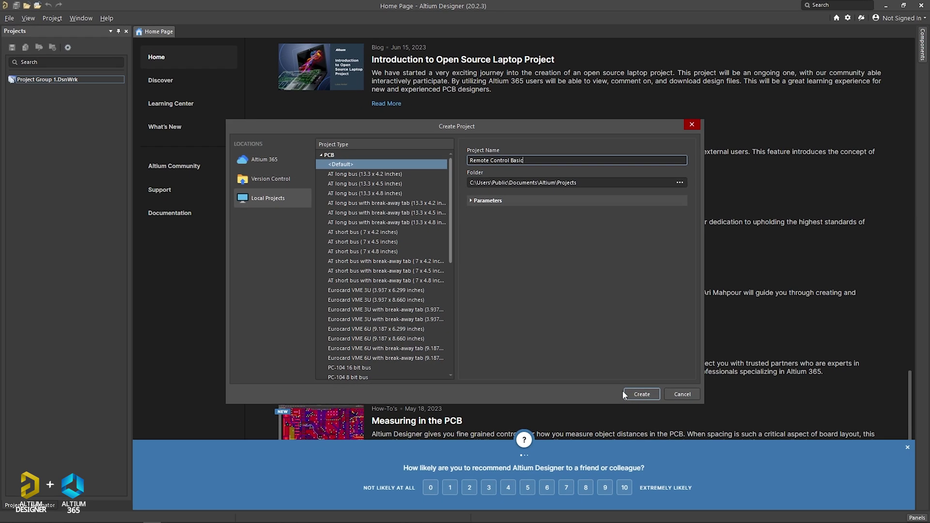
pyautogui.click(642, 394)
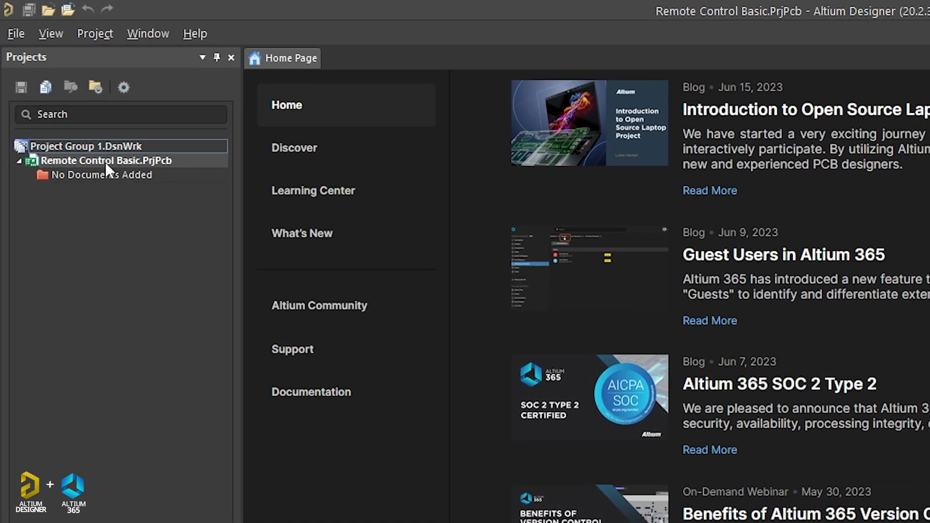
# Add a new schematic document to the Remote Control Basic project and bring up its available components.
pyautogui.rightClick(158, 164)
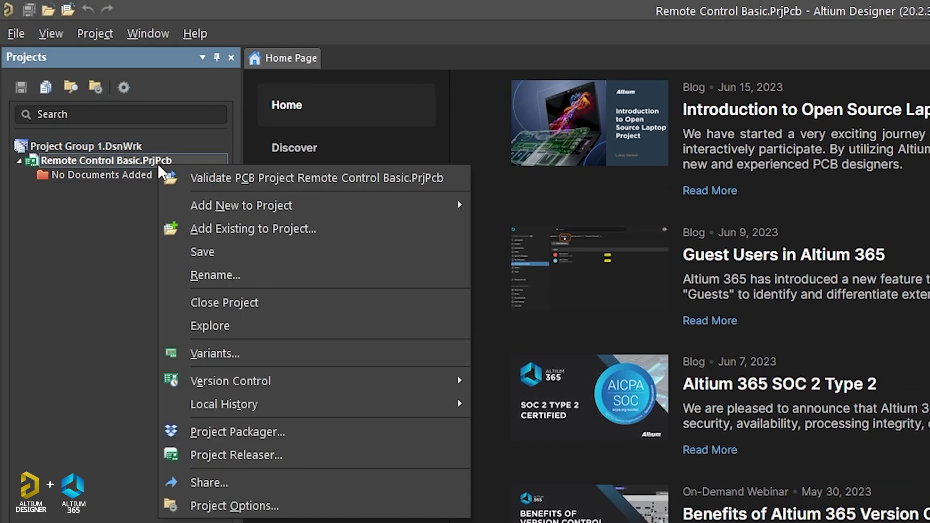
pyautogui.moveTo(161, 203)
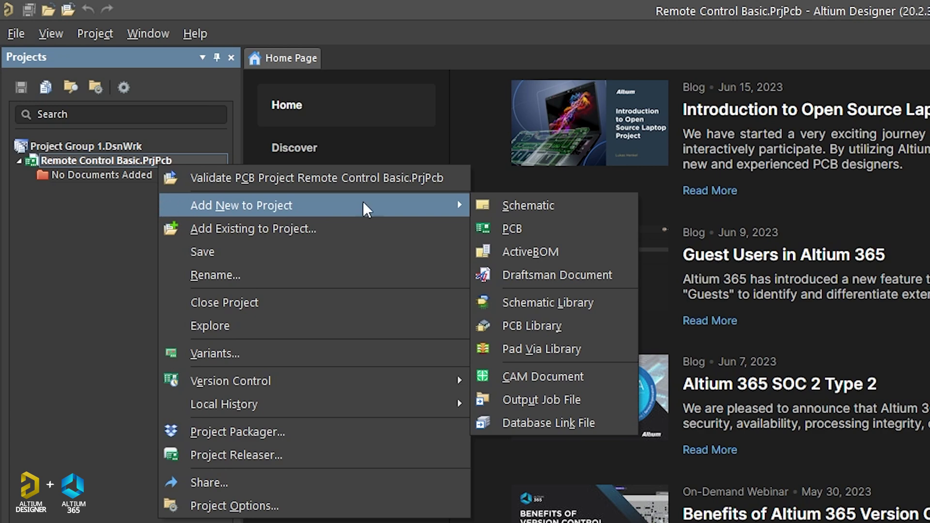
pyautogui.click(509, 209)
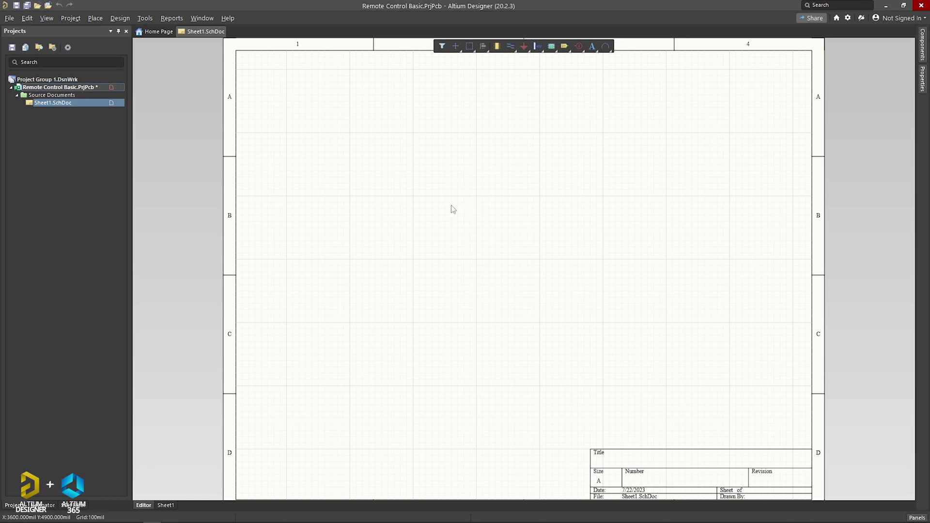
pyautogui.click(922, 48)
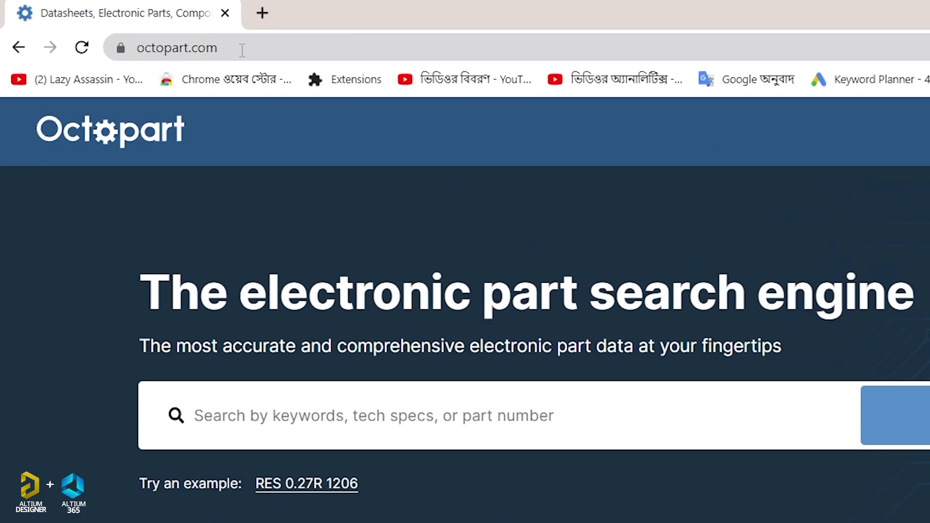
# Switch to the Octopart website in the browser and search for the part CD4017.
pyautogui.click(154, 30)
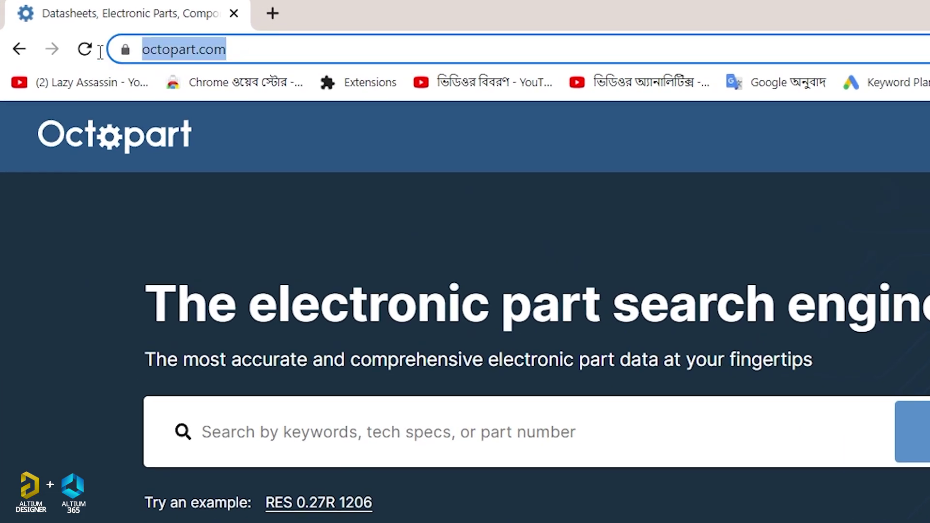
pyautogui.click(310, 45)
pyautogui.hotkey('ctrl', 'a')
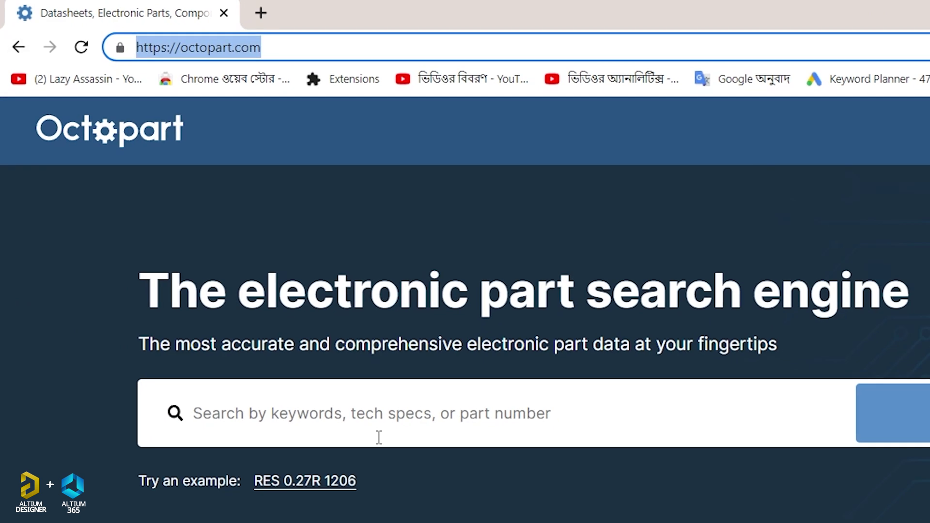
pyautogui.click(392, 434)
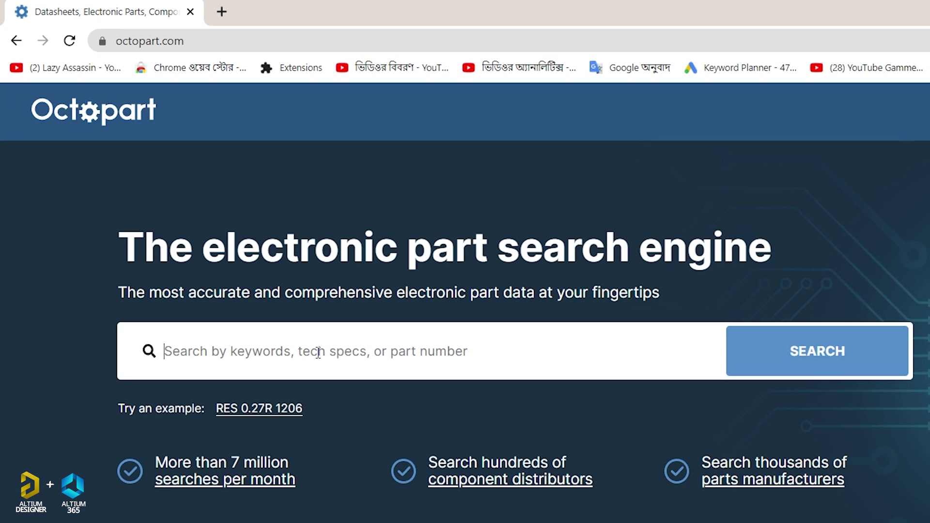
pyautogui.write('CD4017')
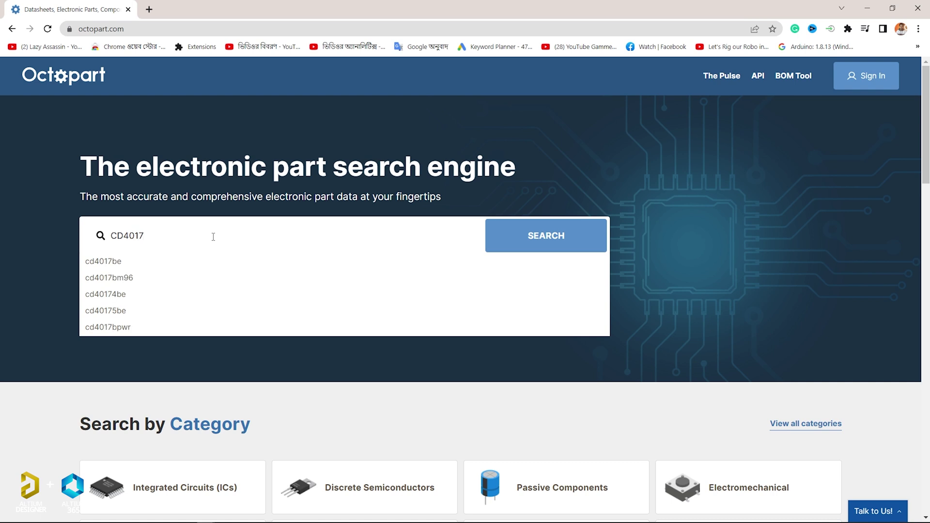
pyautogui.press('Return')
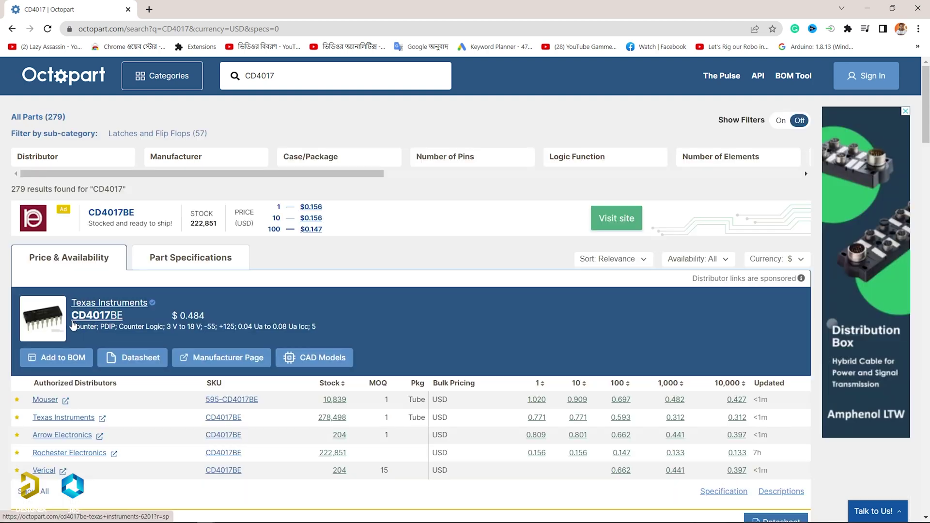
# Examine the CD4017 search results, including the Texas Instruments CD4017BE entry and its alternatives.
pyautogui.scroll(-2, 62, 317)
pyautogui.scroll(-1, 73, 256)
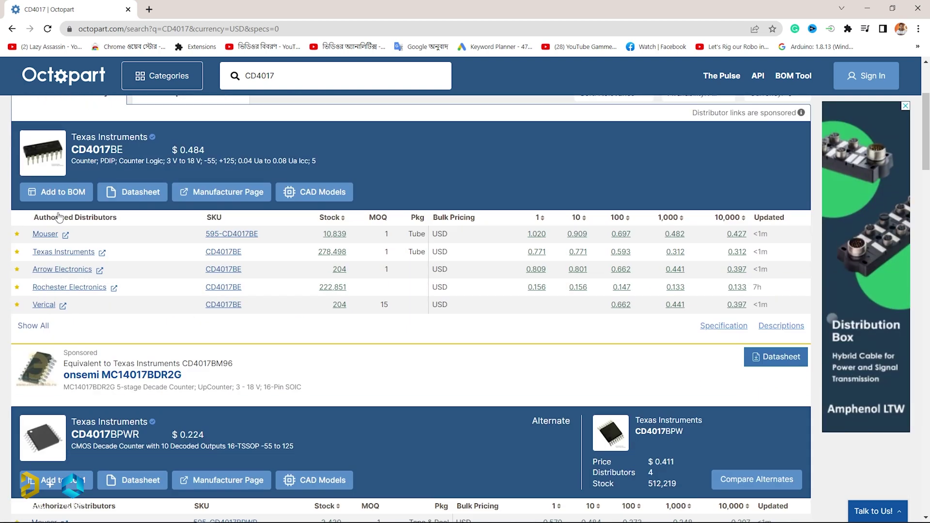
pyautogui.rightClick(139, 199)
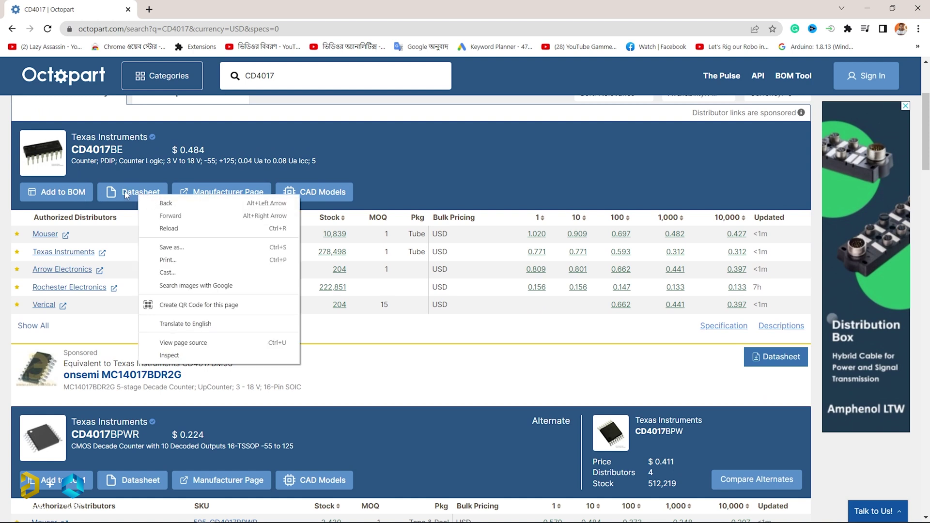
pyautogui.click(227, 186)
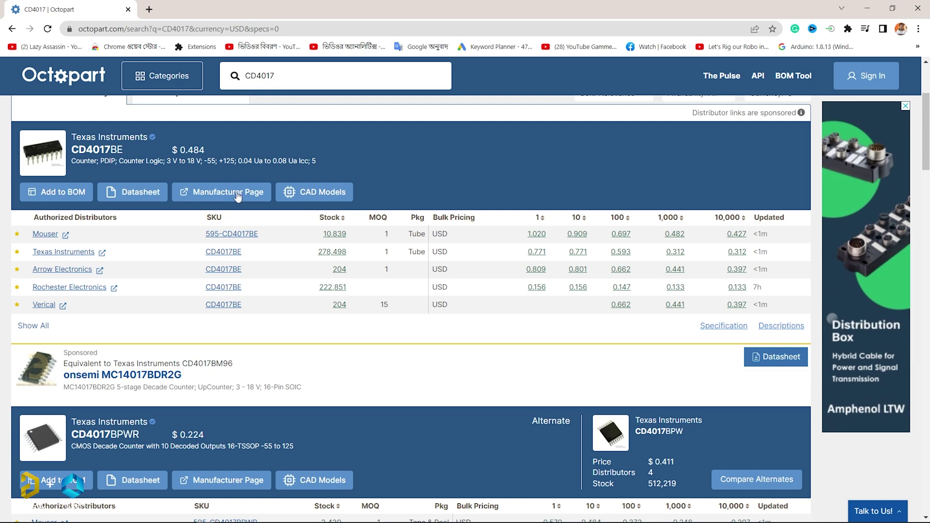
pyautogui.scroll(-15, 329, 192)
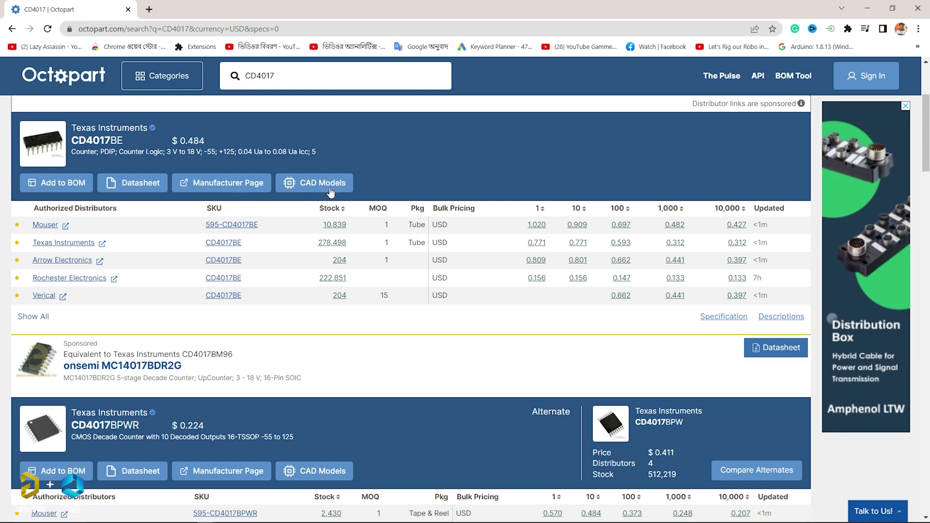
pyautogui.scroll(-20, 360, 358)
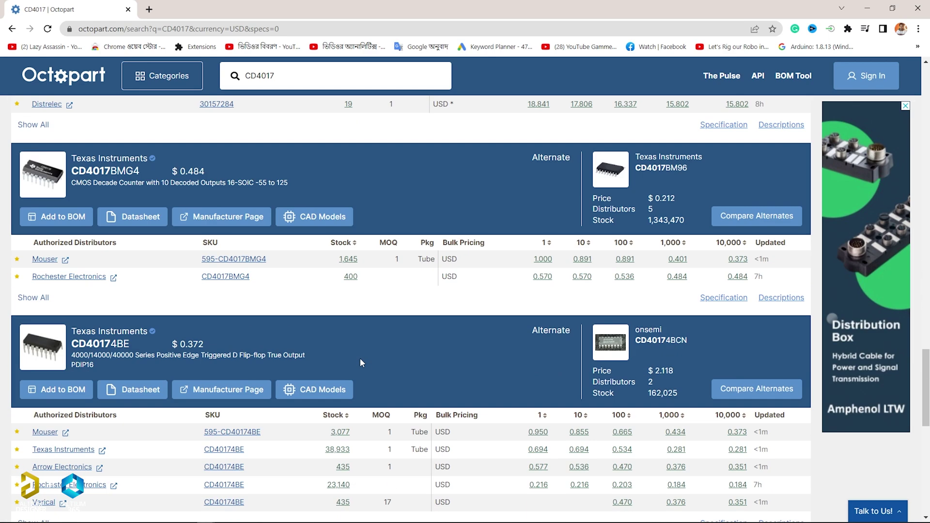
pyautogui.scroll(10, 362, 359)
pyautogui.scroll(20, 361, 358)
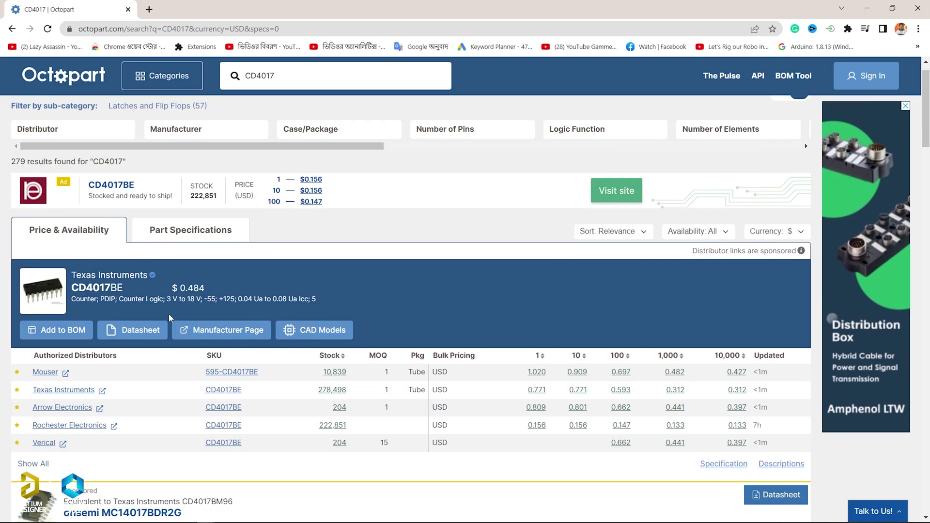
pyautogui.scroll(-1, 73, 291)
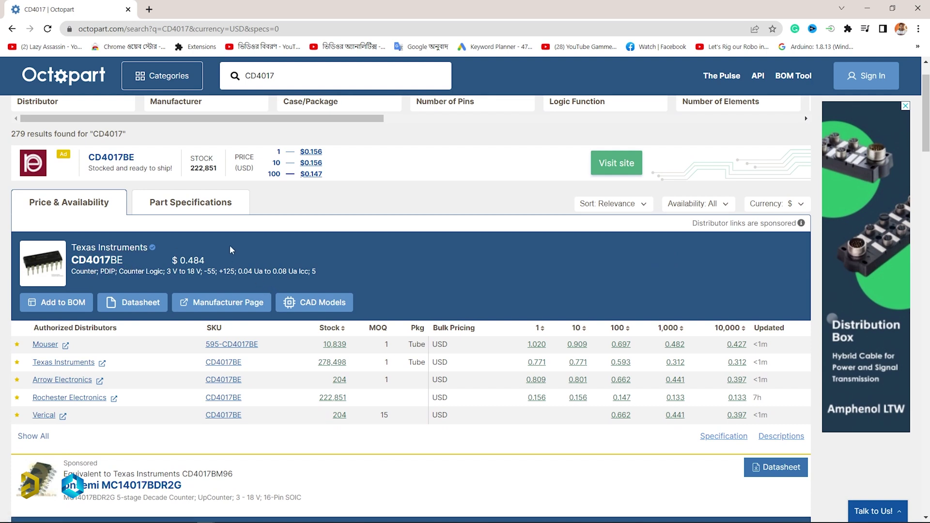
pyautogui.scroll(-1, 232, 248)
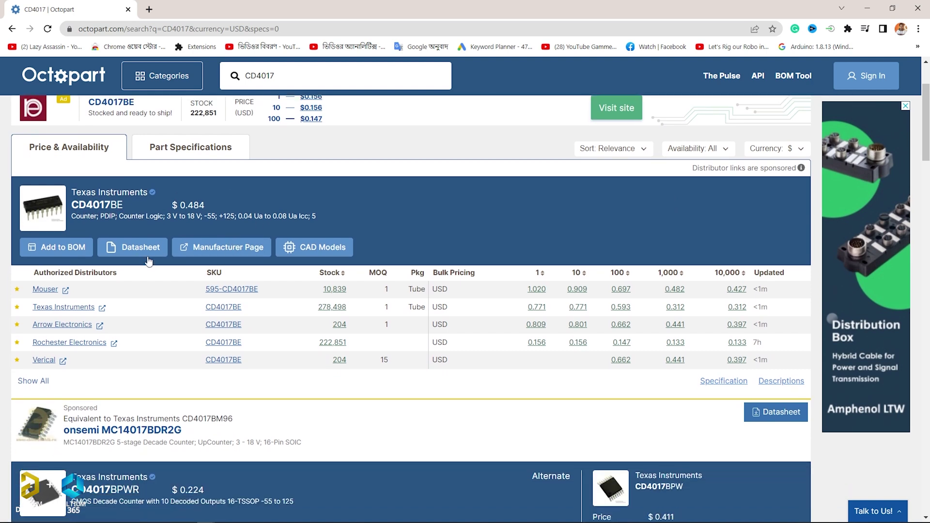
# Open the CAD models of the Texas Instruments CD4017BE and review the available download sources.
pyautogui.click(323, 248)
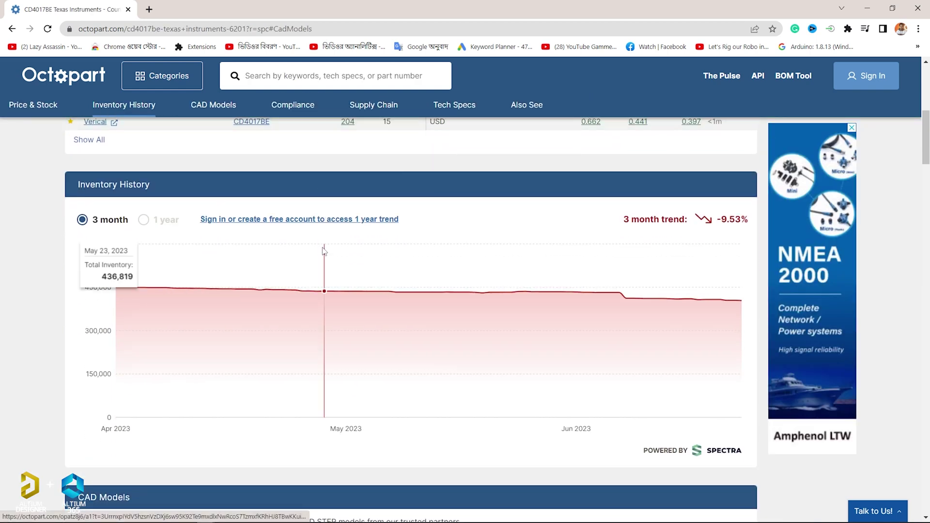
pyautogui.scroll(9, 321, 247)
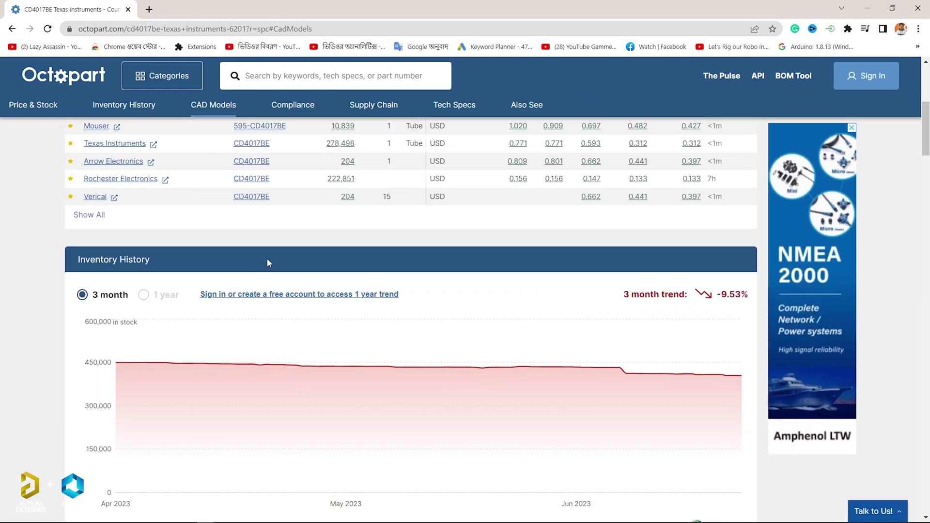
pyautogui.scroll(-4, 268, 263)
pyautogui.scroll(-3, 279, 332)
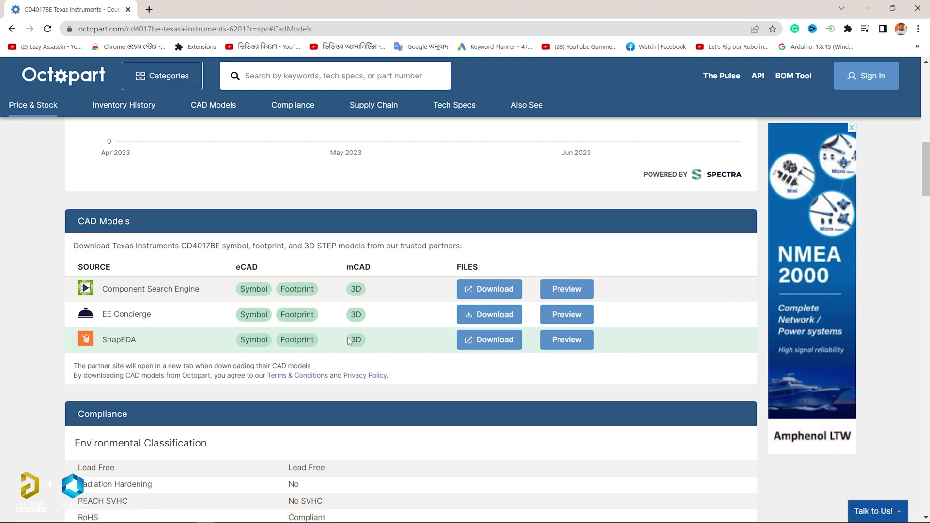
# Download the CD4017BE symbol and footprint from SnapEDA in Altium format.
pyautogui.click(489, 342)
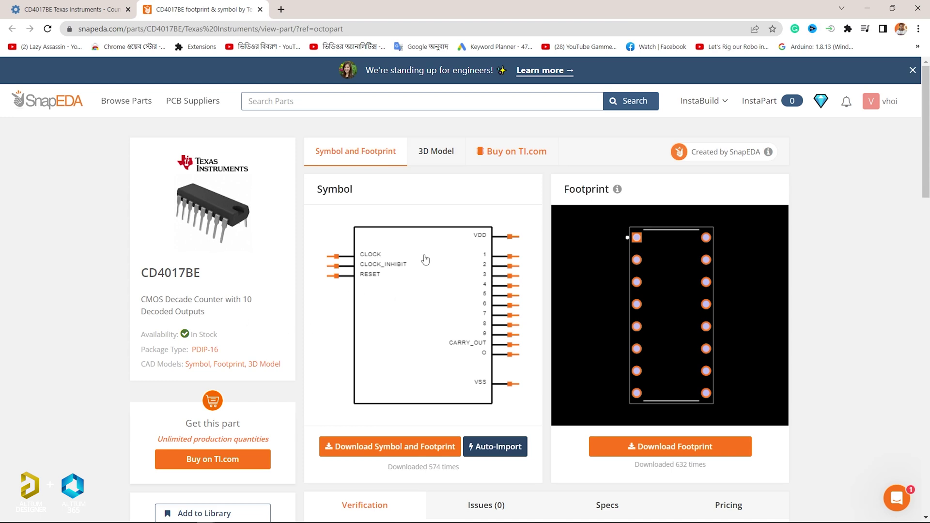
pyautogui.click(385, 452)
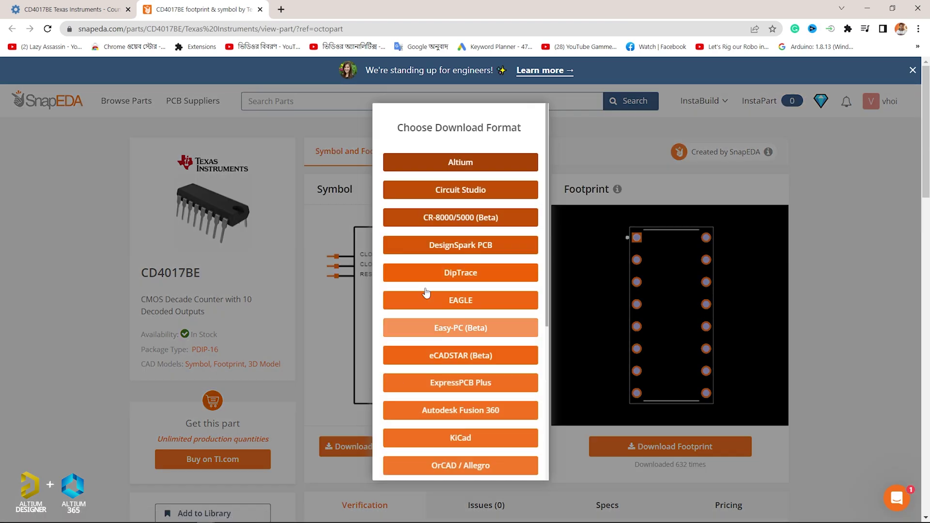
pyautogui.click(450, 163)
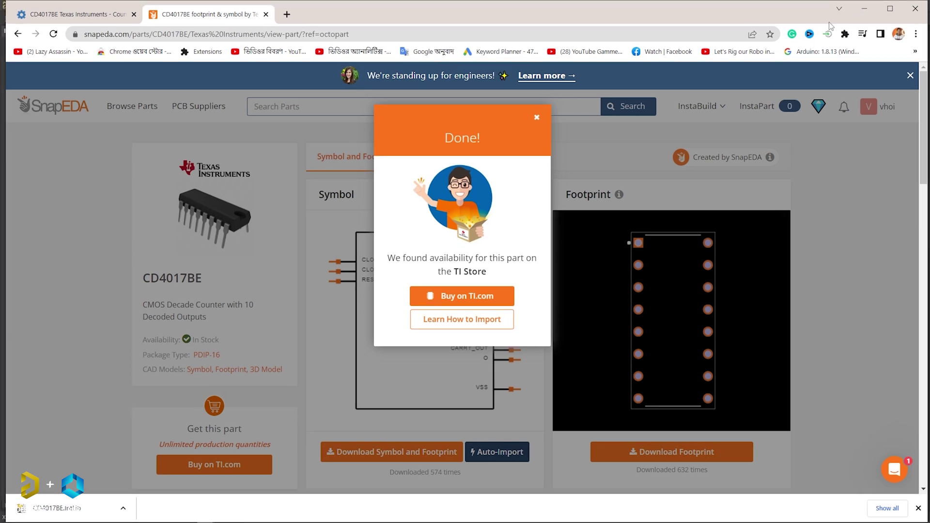
# Back in Altium Designer, install the downloaded CD4017BE.IntLib from the Downloads folder as a file-based library.
pyautogui.click(867, 8)
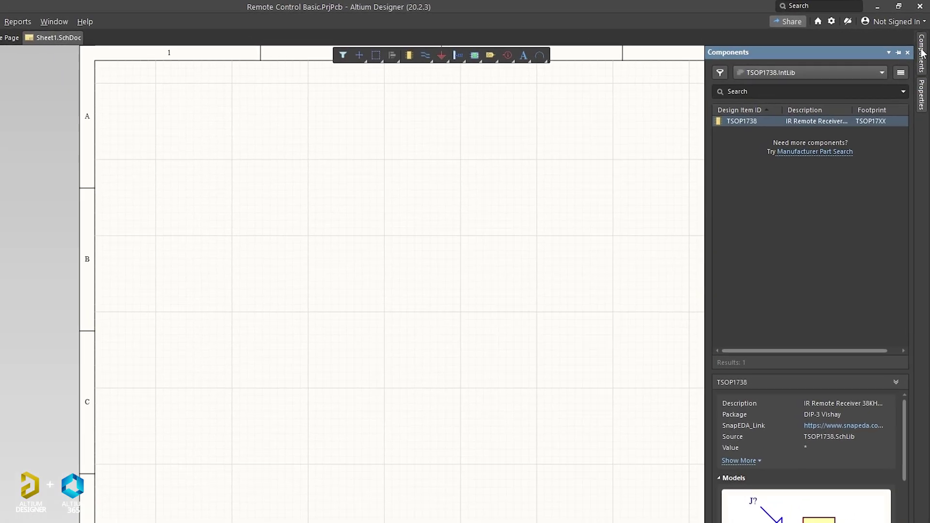
pyautogui.click(922, 43)
pyautogui.moveTo(922, 66)
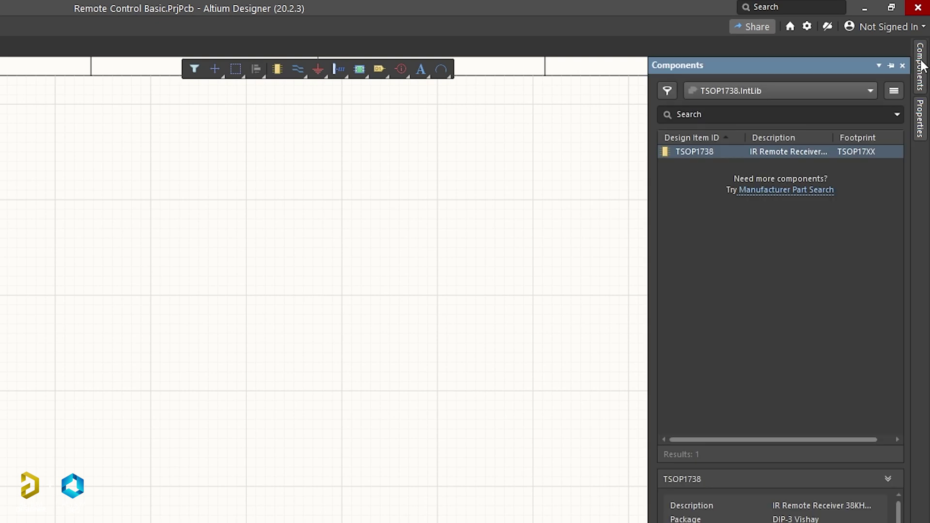
pyautogui.click(893, 90)
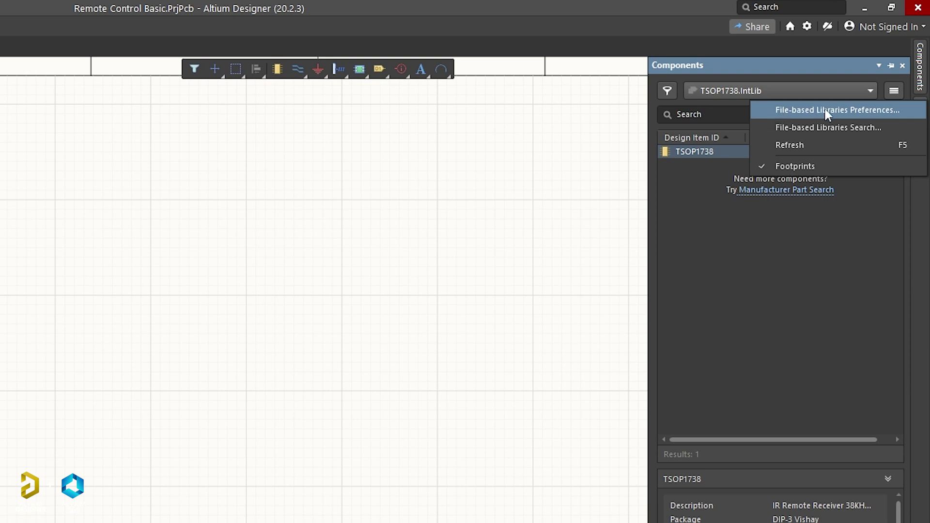
pyautogui.click(847, 110)
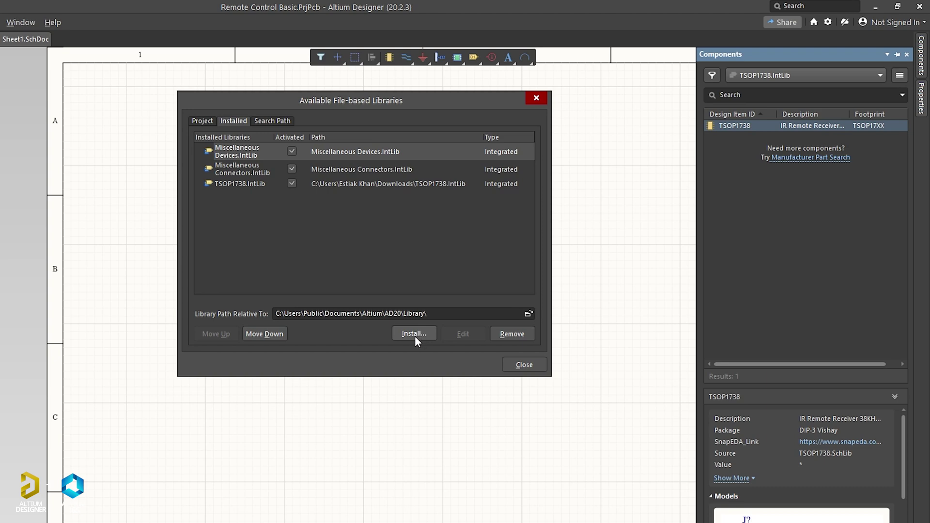
pyautogui.click(408, 333)
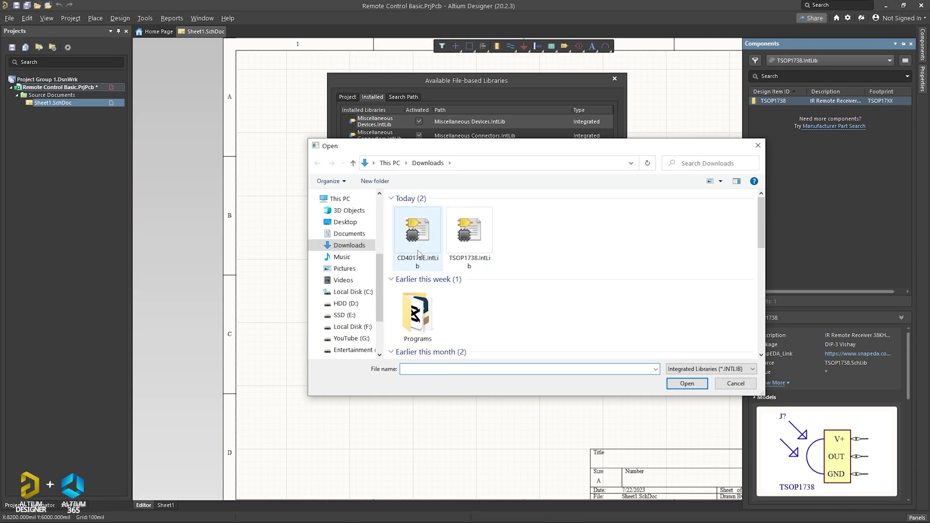
pyautogui.click(419, 262)
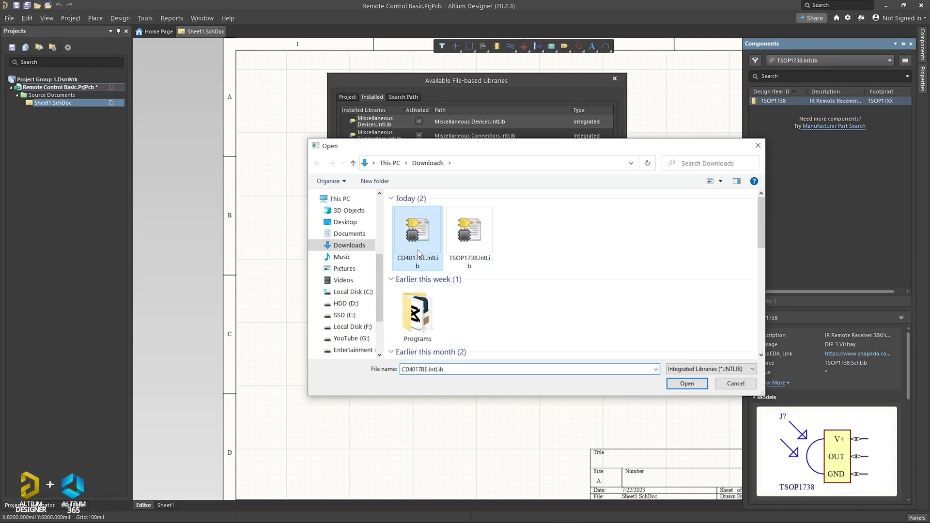
pyautogui.click(686, 384)
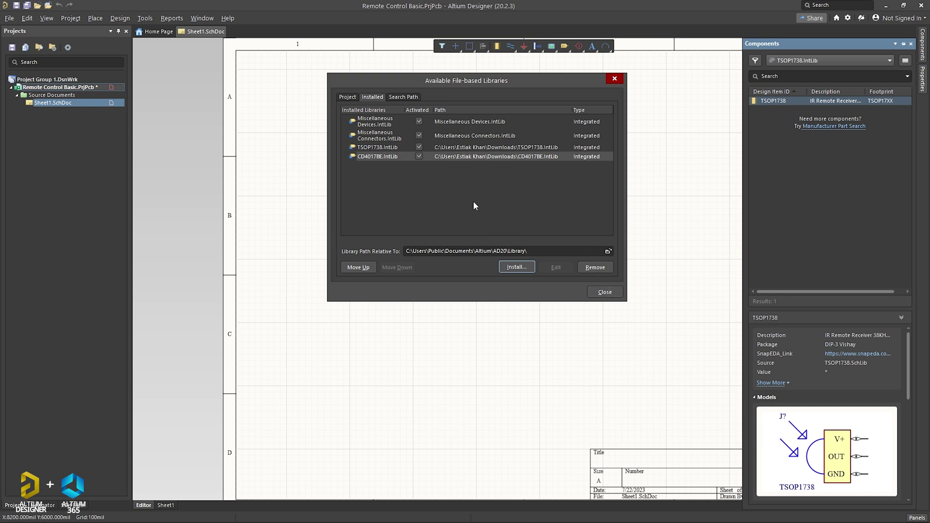
# Install all the integrated libraries from the "Altium Parts Library down" folder, from 282837-2.IntLib to TSOP1738.IntLib.
pyautogui.click(516, 267)
pyautogui.click(352, 322)
pyautogui.doubleClick(744, 364)
pyautogui.doubleClick(426, 227)
pyautogui.doubleClick(536, 228)
pyautogui.moveTo(442, 341); pyautogui.dragTo(410, 228)
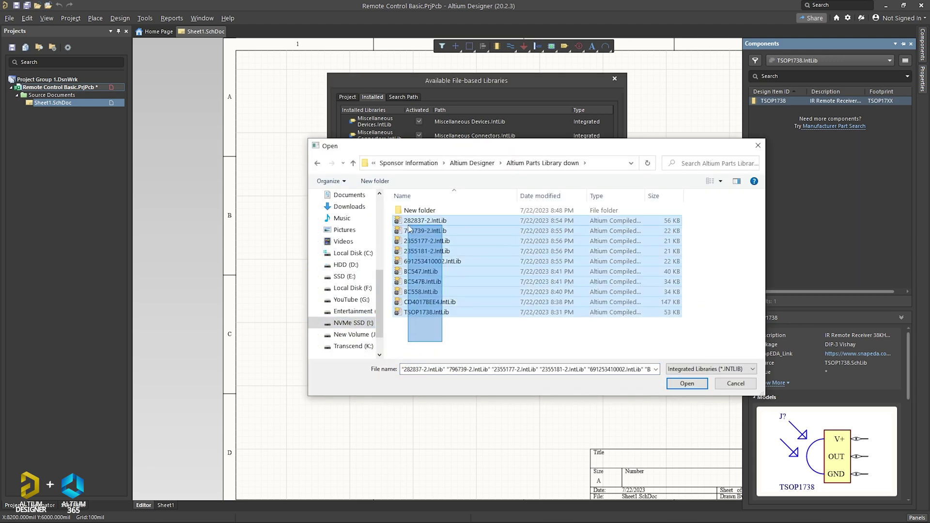
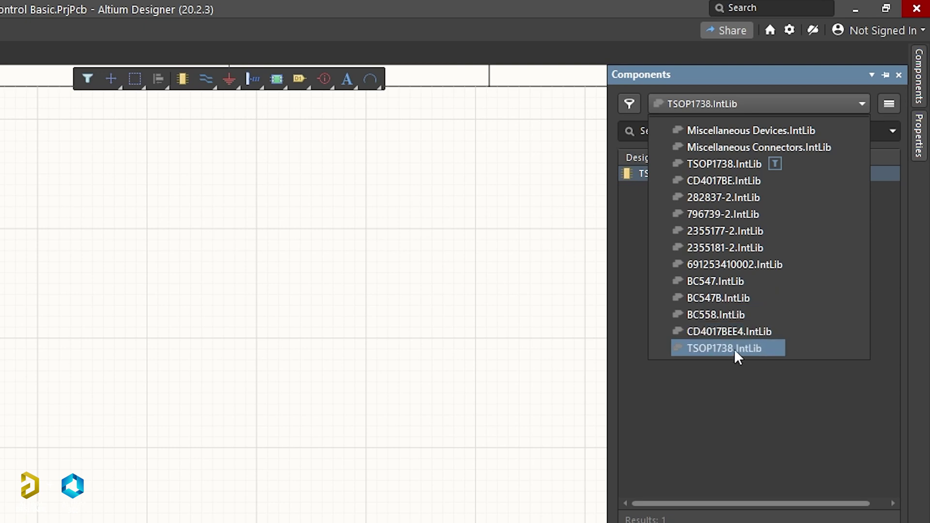
# Place the TSOP1738 IR receiver from TSOP1738.IntLib on the schematic sheet, in row B near the left border.
pyautogui.click(757, 348)
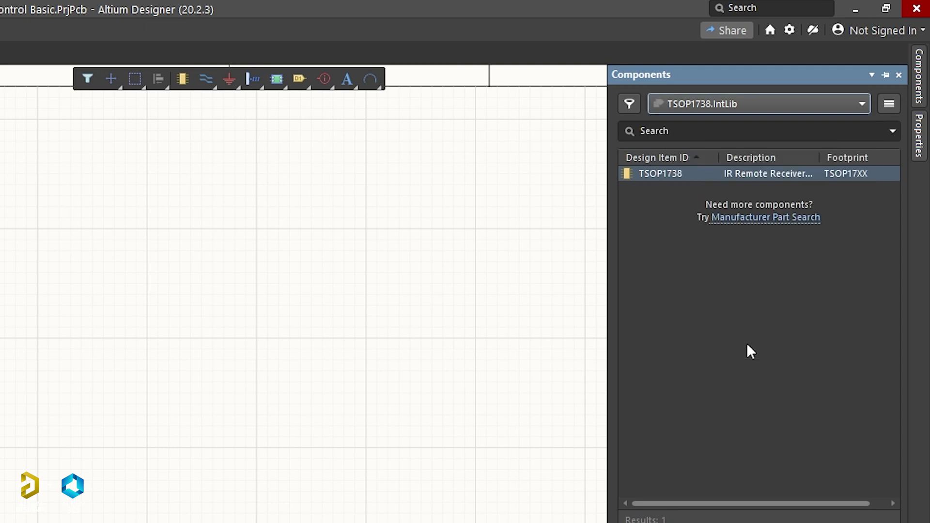
pyautogui.moveTo(661, 167); pyautogui.dragTo(337, 227)
# Place the CD4017BE decade counter from CD4017BE.IntLib on the sheet, to the right of the TSOP1738.
pyautogui.moveTo(924, 46)
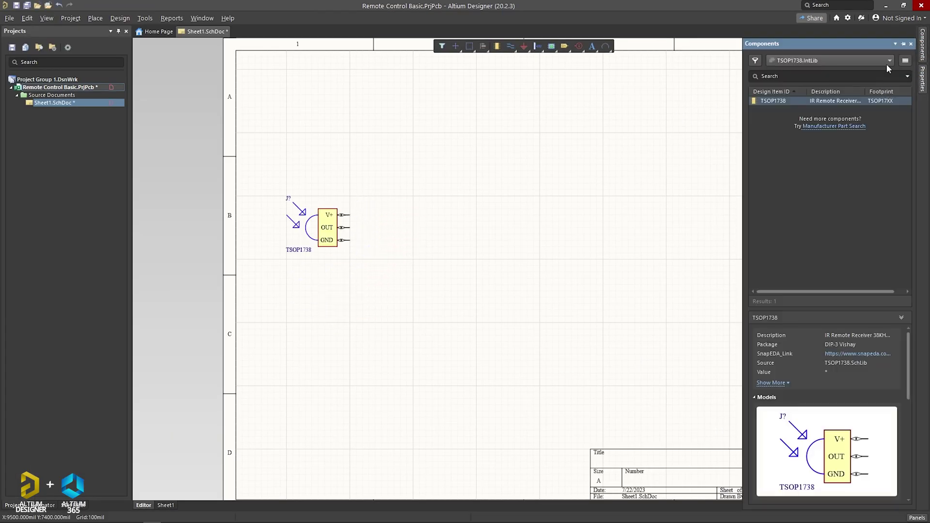
pyautogui.click(887, 60)
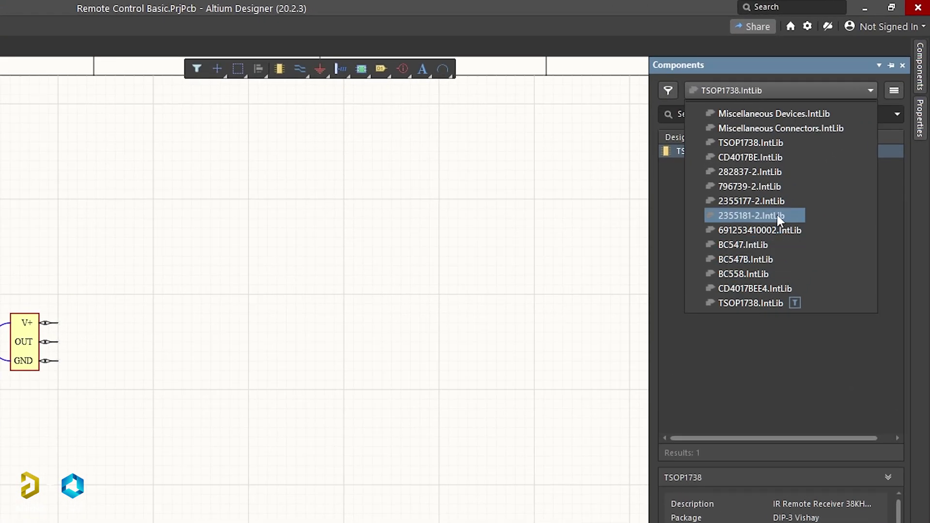
pyautogui.click(778, 157)
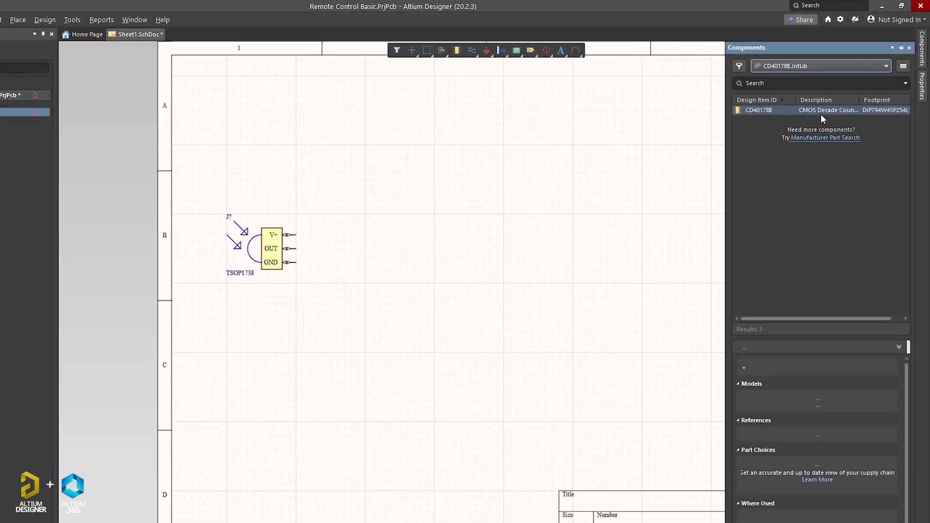
pyautogui.moveTo(820, 115); pyautogui.dragTo(527, 231)
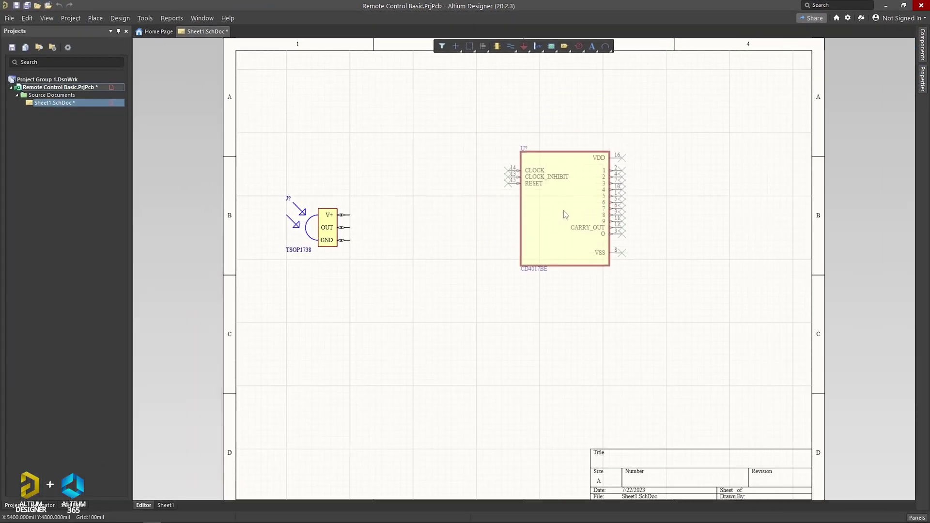
# Search Miscellaneous Devices.IntLib for "res".
pyautogui.moveTo(922, 46)
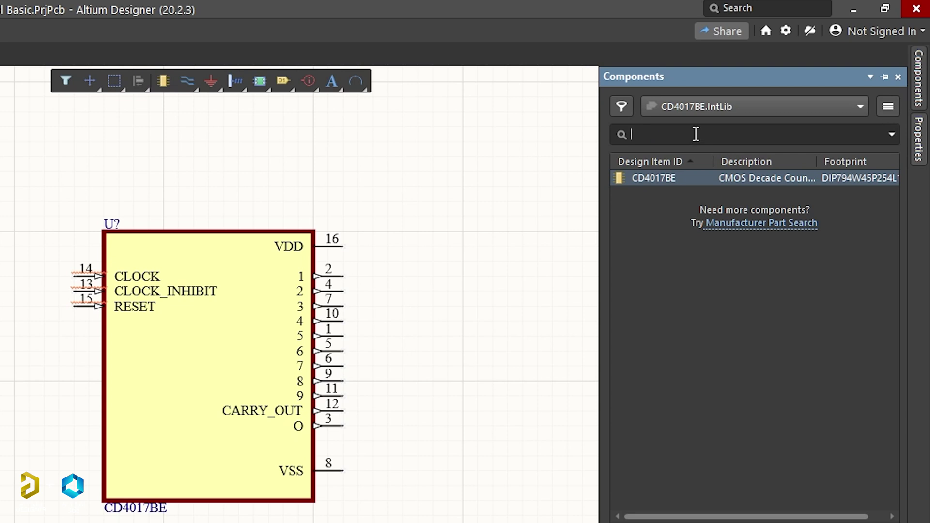
pyautogui.click(773, 107)
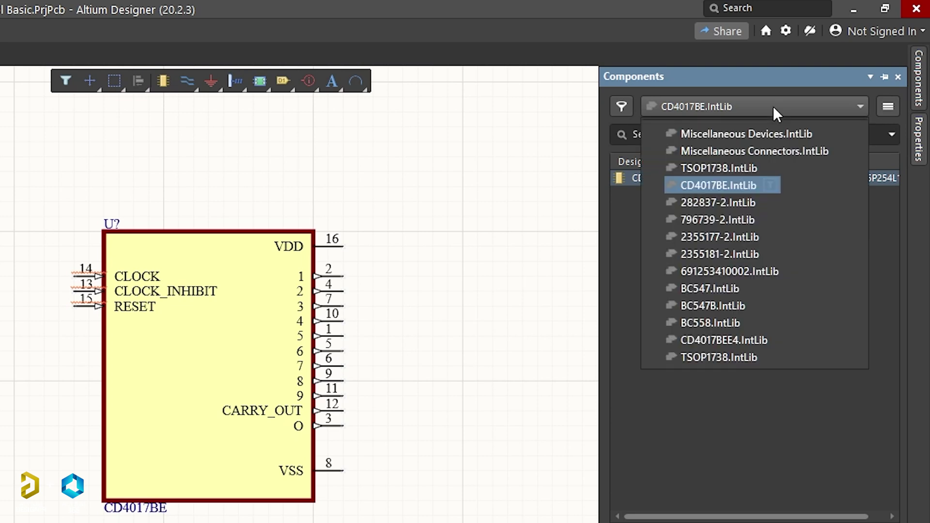
pyautogui.click(754, 133)
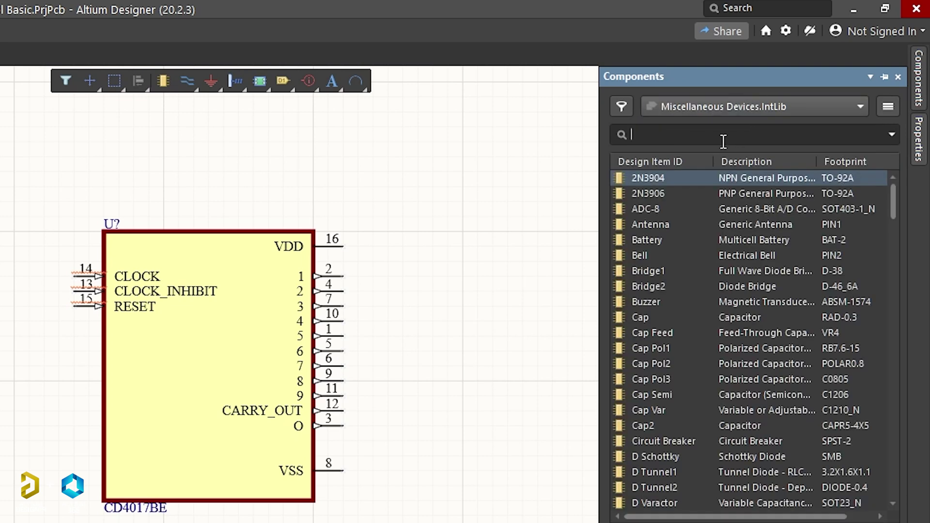
pyautogui.write('res')
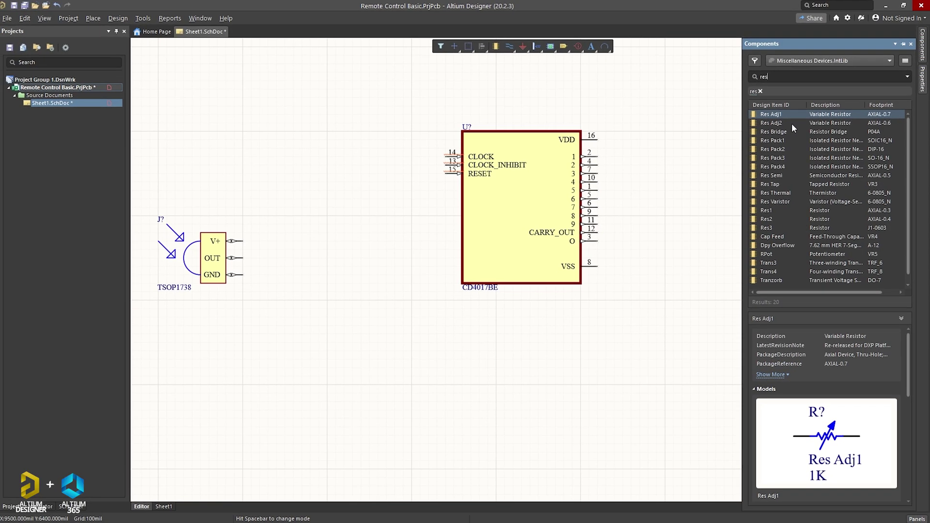
# Place the Res2 resistor on the schematic just above the TSOP1738.
pyautogui.press('Down')
pyautogui.press('Down')
pyautogui.press('Down')
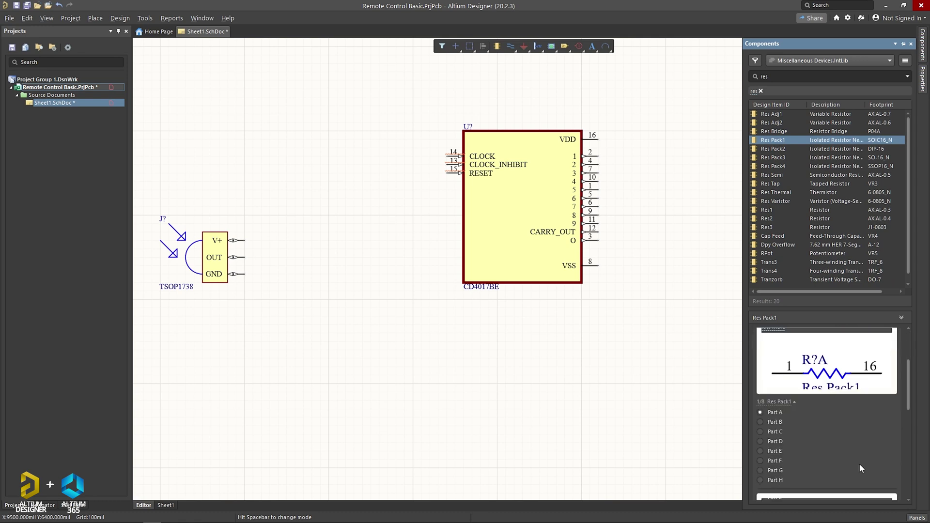
pyautogui.press('Down')
pyautogui.press('Down')
pyautogui.press('Down')
pyautogui.click(772, 210)
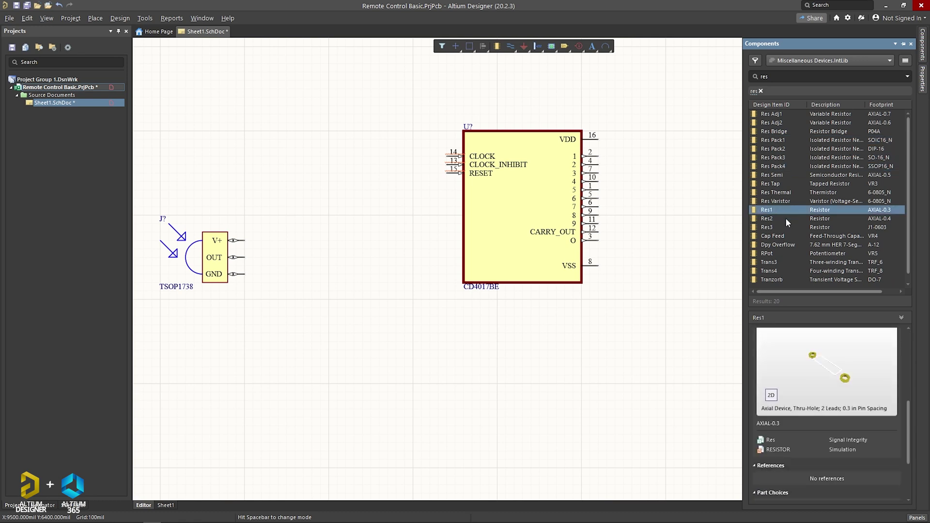
pyautogui.click(774, 219)
pyautogui.moveTo(775, 219); pyautogui.dragTo(259, 193)
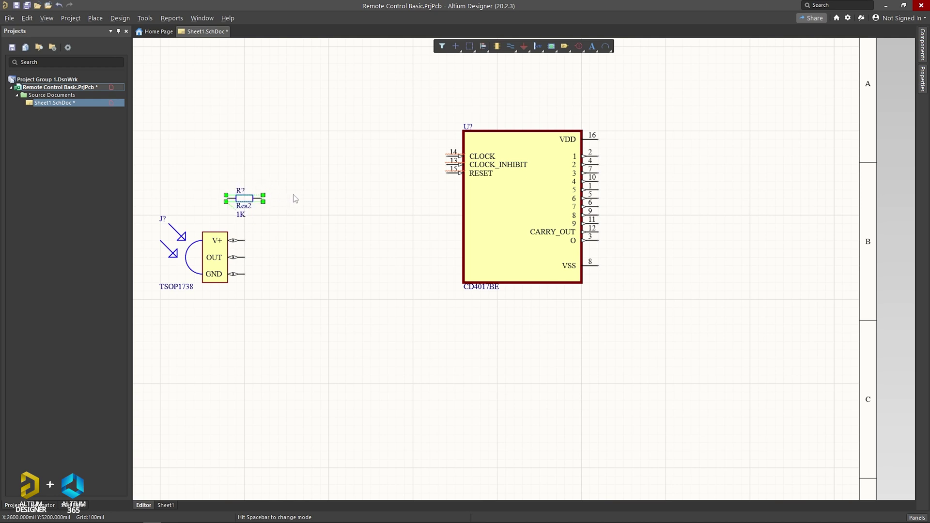
pyautogui.click(456, 46)
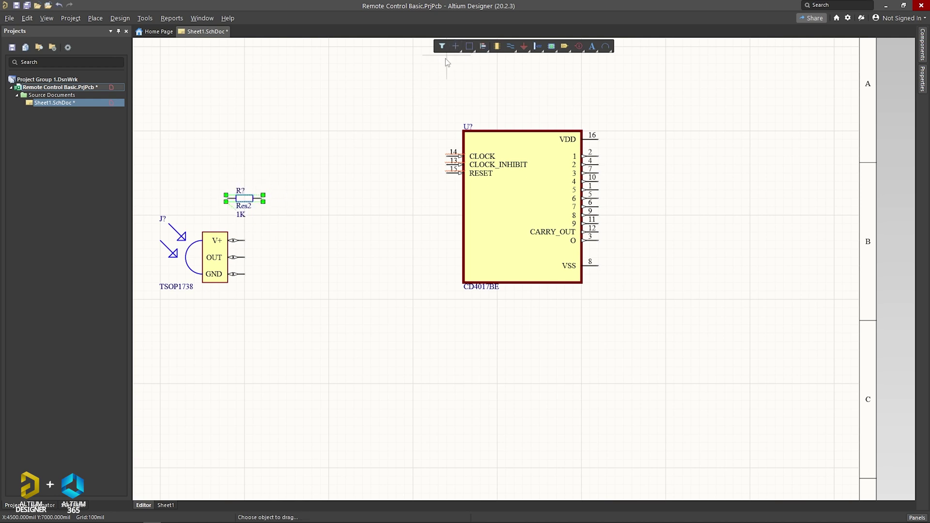
pyautogui.click(282, 166)
pyautogui.click(248, 200)
pyautogui.click(372, 208)
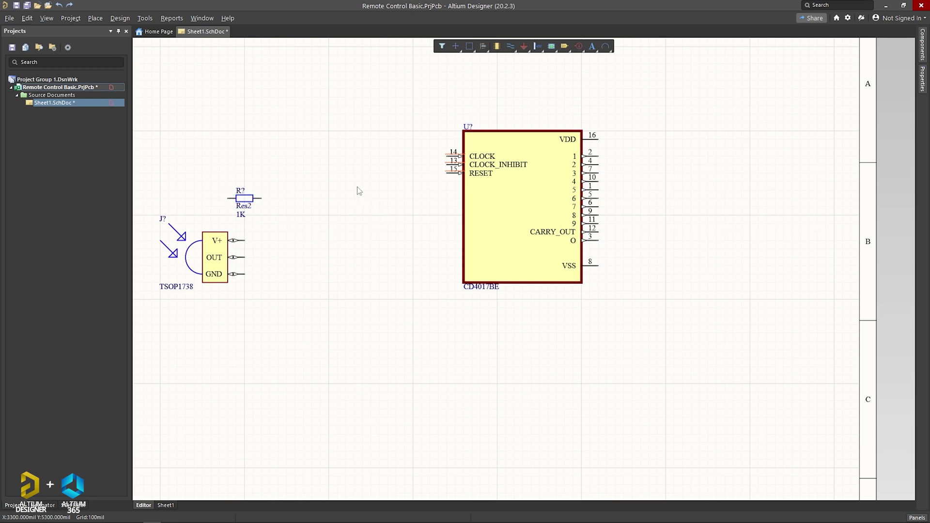
# Rotate the Res2 resistor clockwise to vertical and align it directly above the end of the TSOP1738's V+ pin.
pyautogui.rightClick(456, 47)
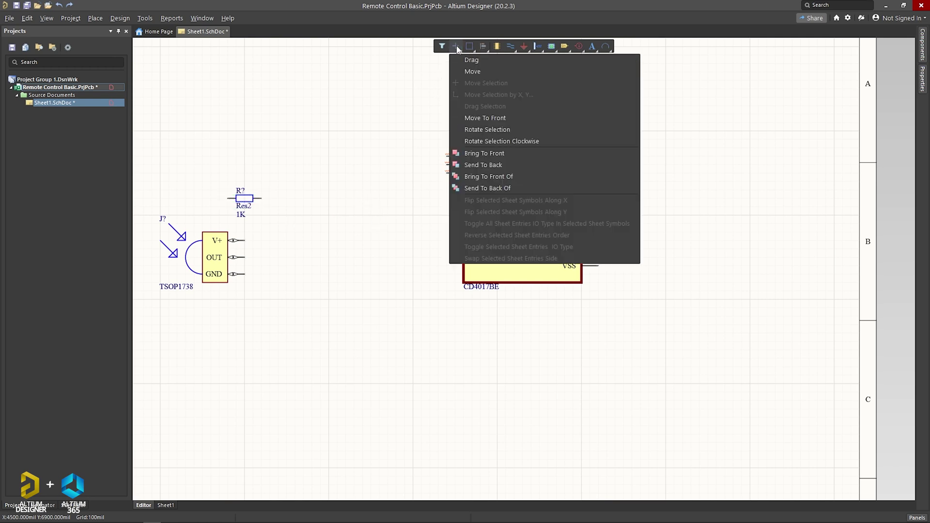
pyautogui.click(482, 141)
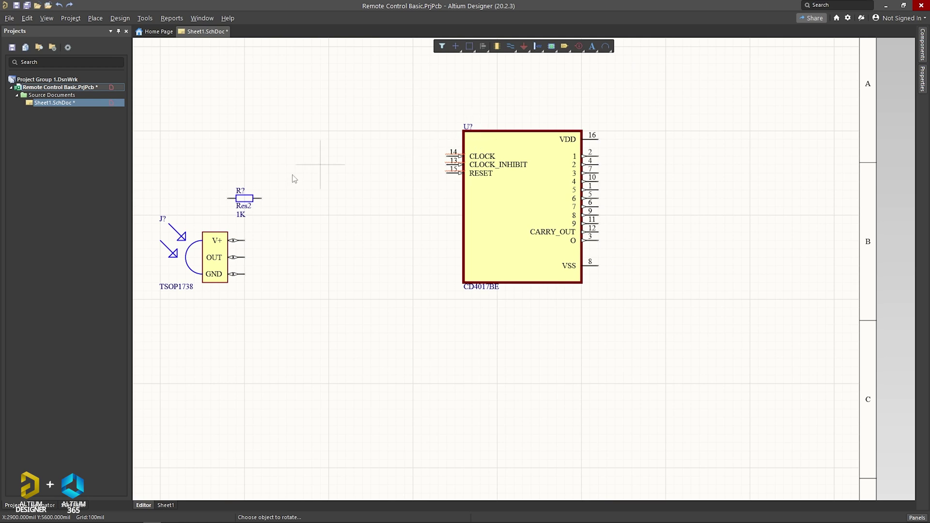
pyautogui.click(243, 205)
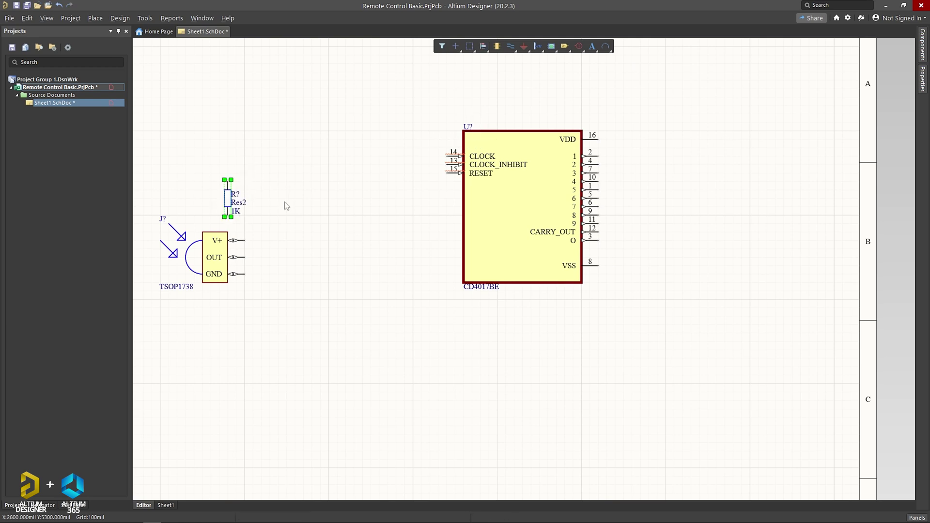
pyautogui.moveTo(237, 205); pyautogui.dragTo(245, 206)
pyautogui.click(281, 236)
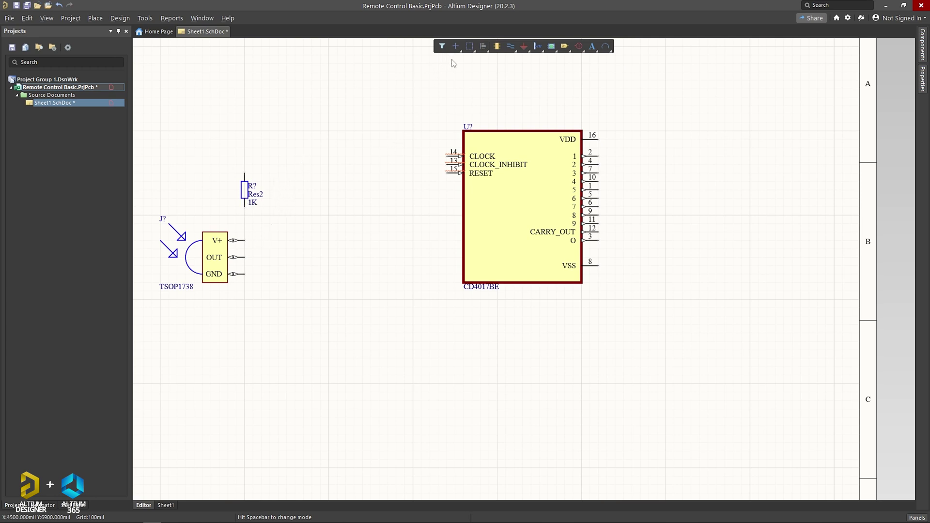
# Wire the resistor's lower end to the TSOP1738's V+ pin and its upper end to the CD4017BE's VDD pin, routing over the chip.
pyautogui.click(245, 207)
pyautogui.click(244, 240)
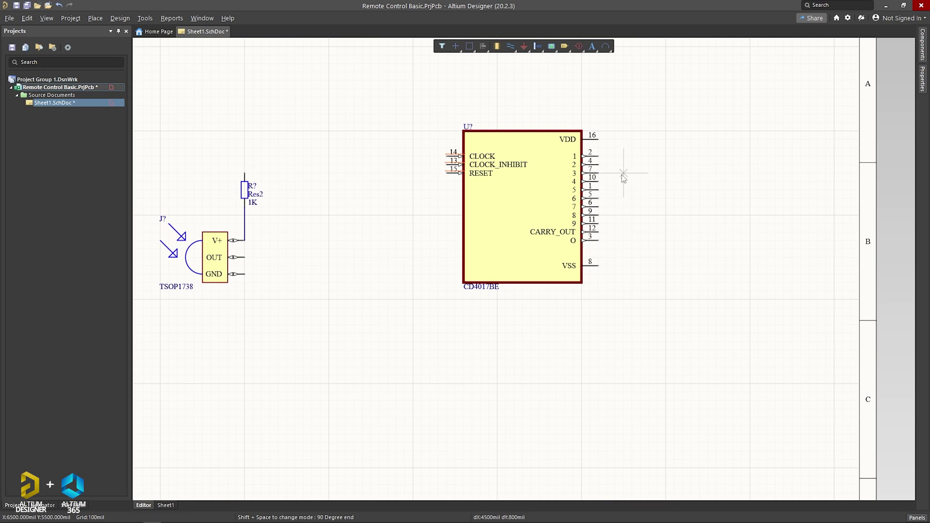
pyautogui.click(598, 138)
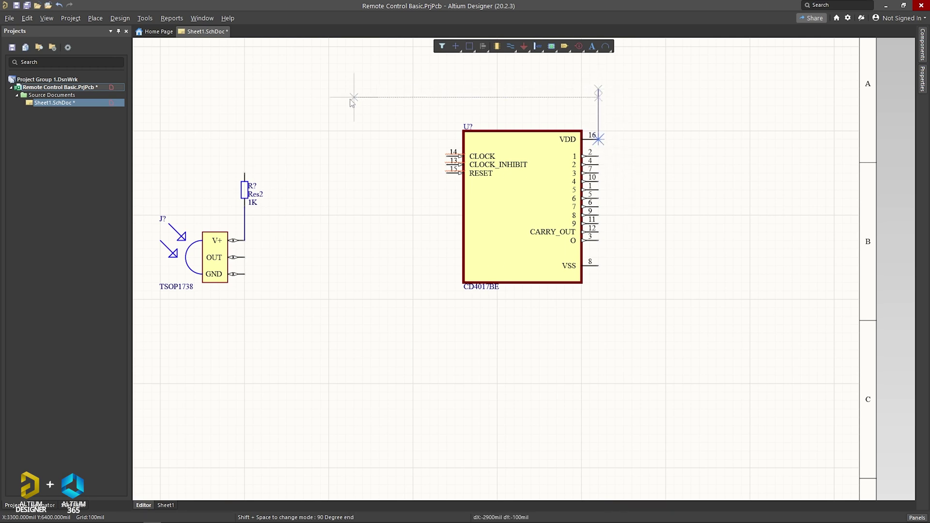
pyautogui.press('space')
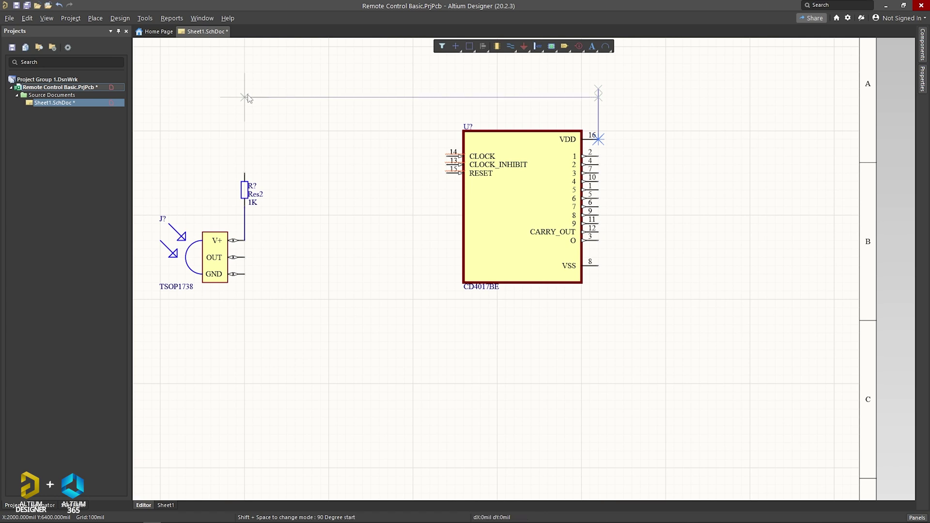
pyautogui.click(244, 173)
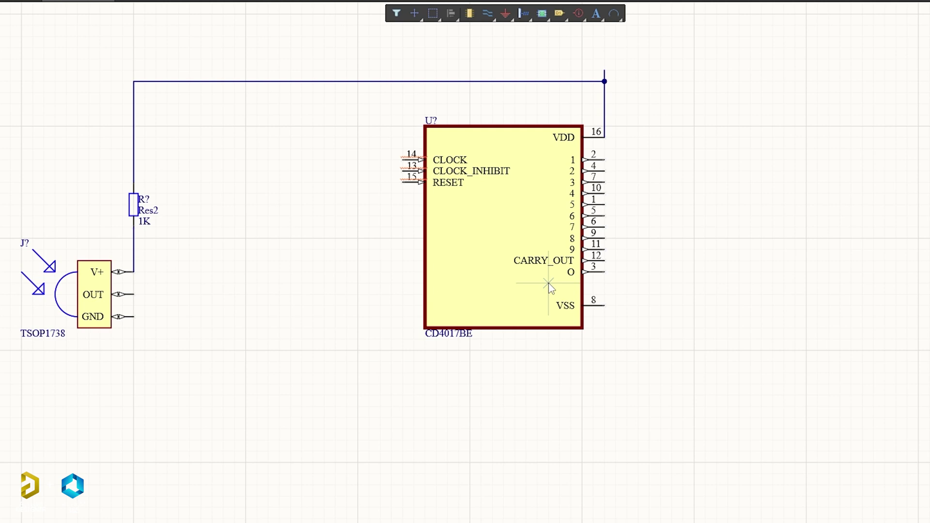
# Wire the CD4017BE's RESET pin 15 around the underside of the chip to output pin 4.
pyautogui.click(402, 182)
pyautogui.click(369, 384)
pyautogui.click(627, 171)
pyautogui.click(605, 171)
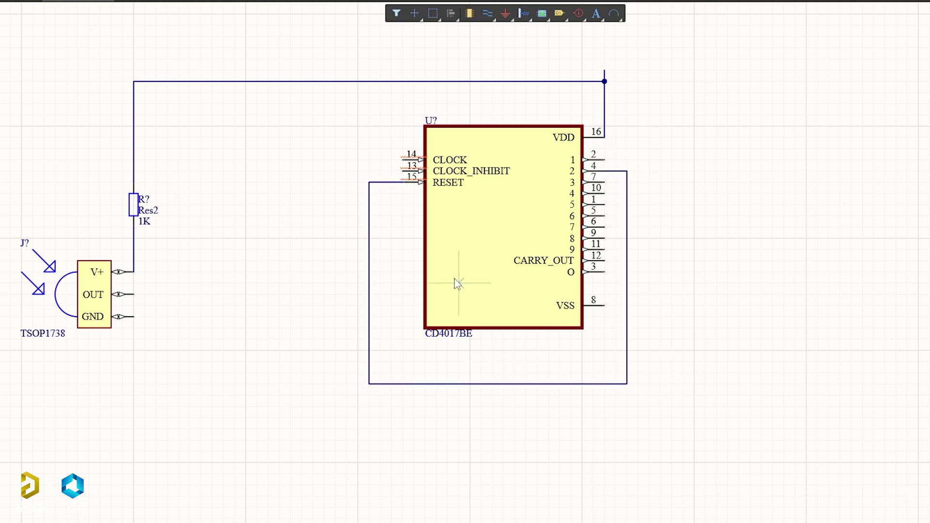
# Wire CLOCK_INHIBIT pin 13 to the TSOP1738's GND pin below the RESET loop, and connect VSS pin 8 to that ground line.
pyautogui.click(401, 171)
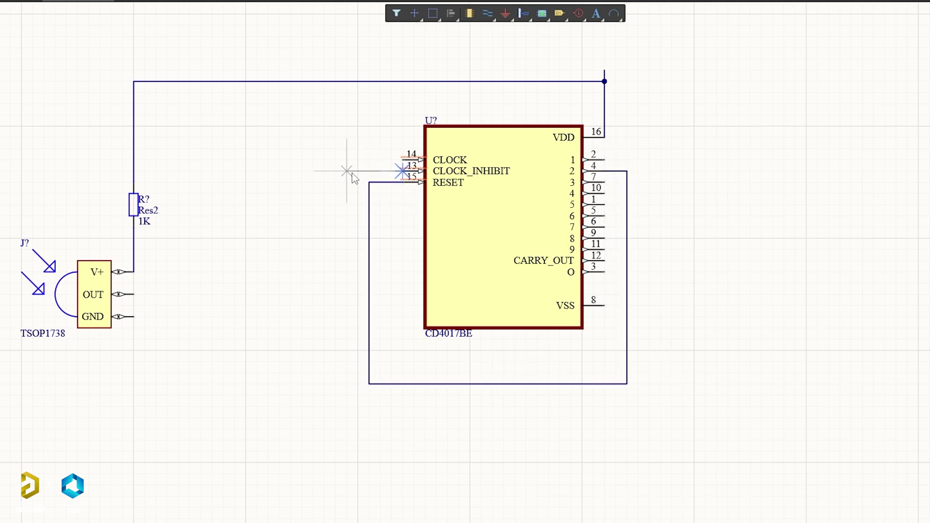
pyautogui.click(347, 406)
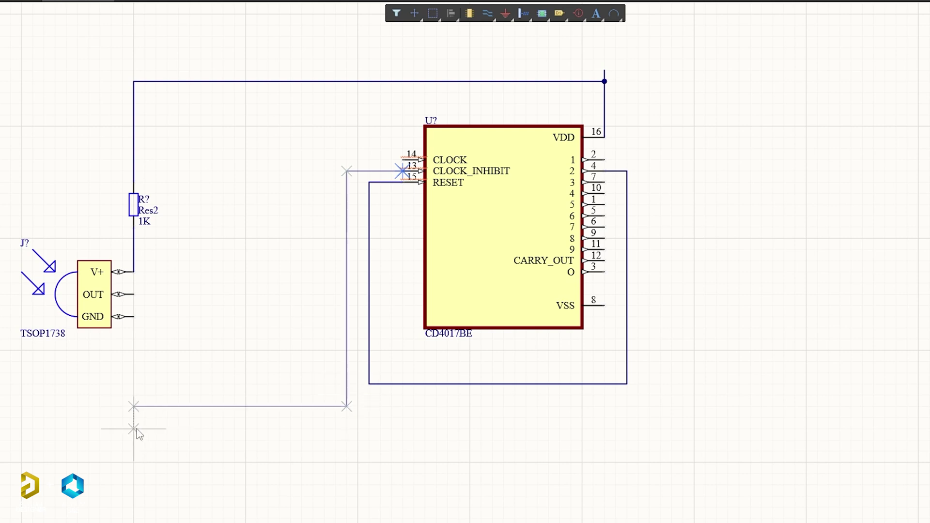
pyautogui.click(135, 317)
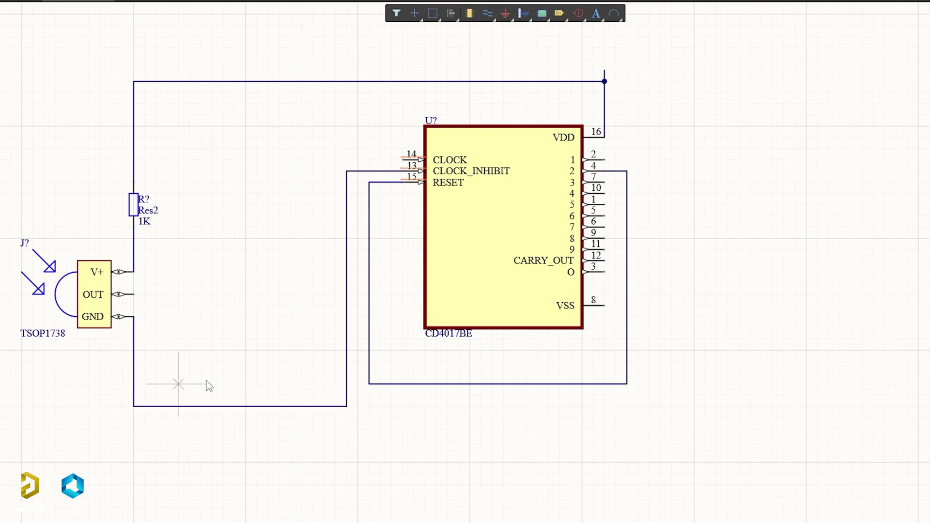
pyautogui.click(605, 306)
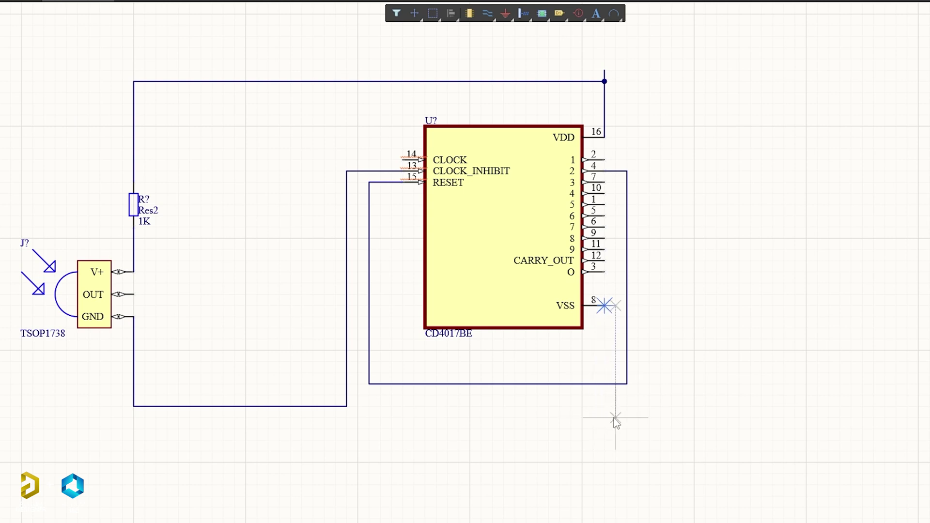
pyautogui.click(346, 406)
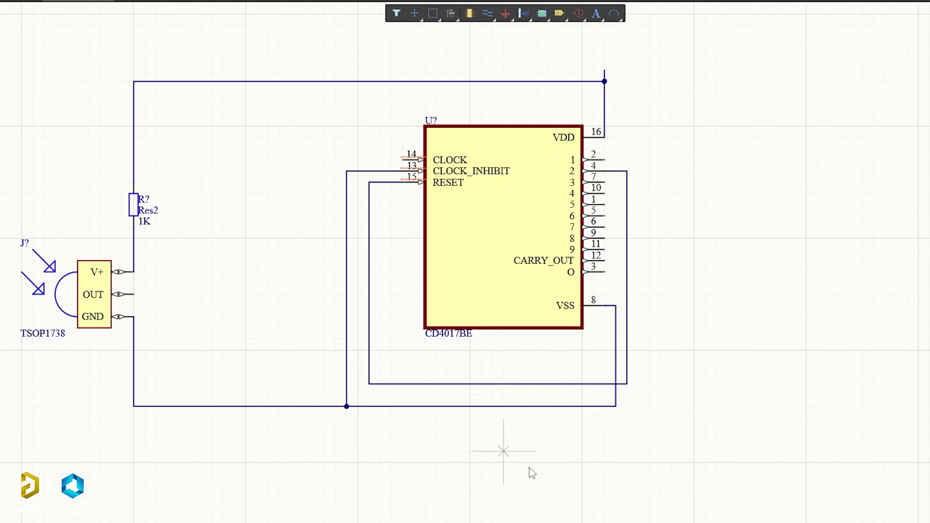
pyautogui.press('Escape')
pyautogui.click(352, 425)
# Place a GND power port below the ground line's junction and wire it to the line.
pyautogui.click(505, 13)
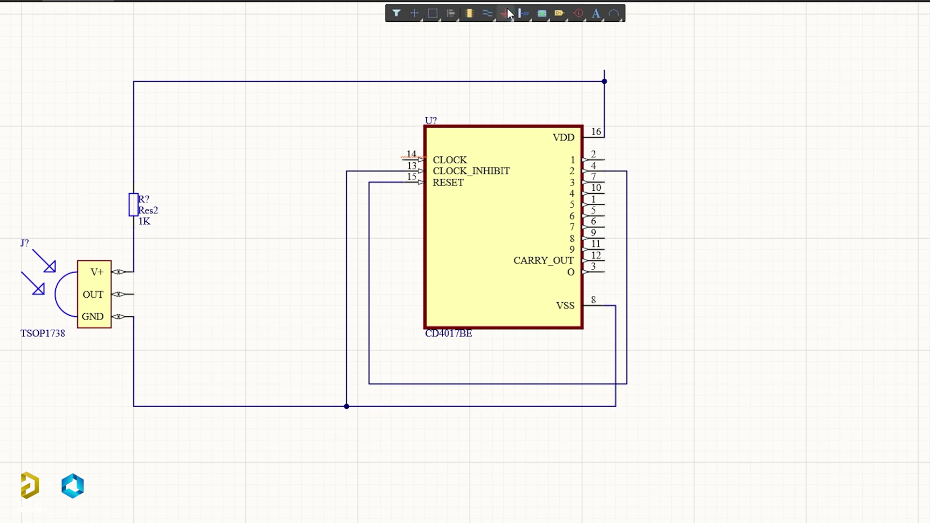
pyautogui.click(347, 429)
pyautogui.press('Escape')
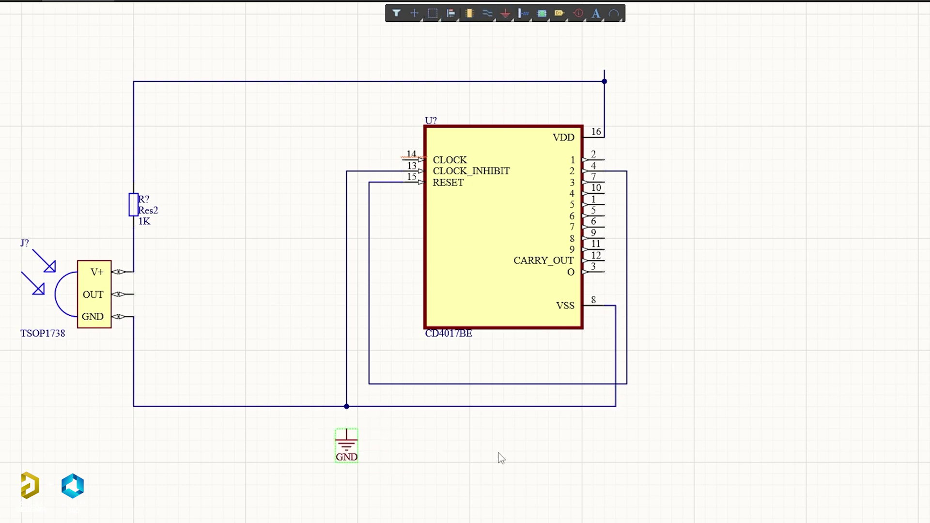
pyautogui.click(347, 429)
pyautogui.click(346, 406)
pyautogui.press('Escape')
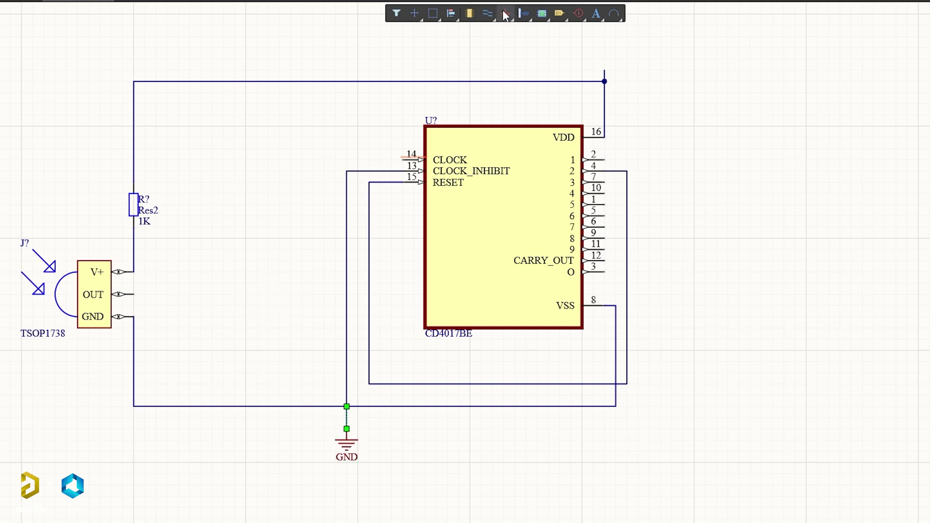
# Place a +5 power port above the supply line between the resistor and VDD, and wire it to the line.
pyautogui.rightClick(515, 21)
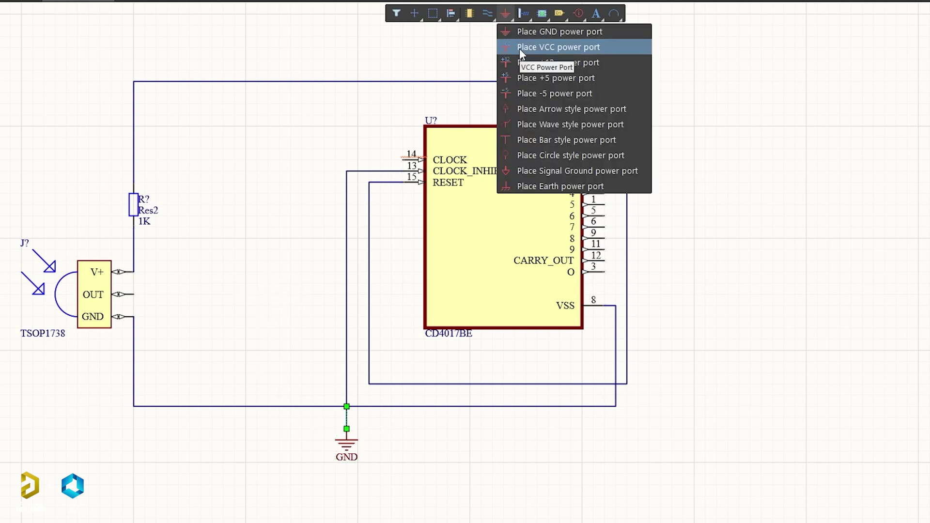
pyautogui.click(521, 78)
pyautogui.click(324, 47)
pyautogui.press('Escape')
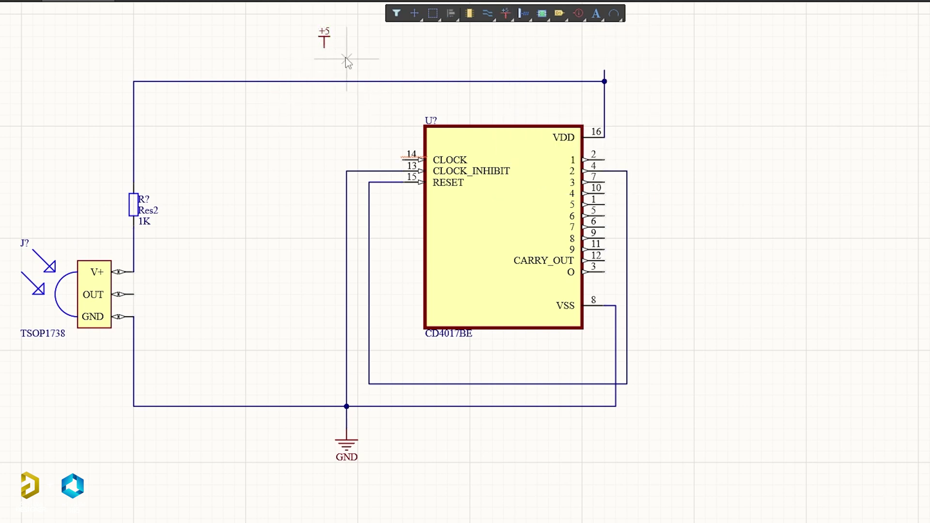
pyautogui.click(324, 48)
pyautogui.click(324, 82)
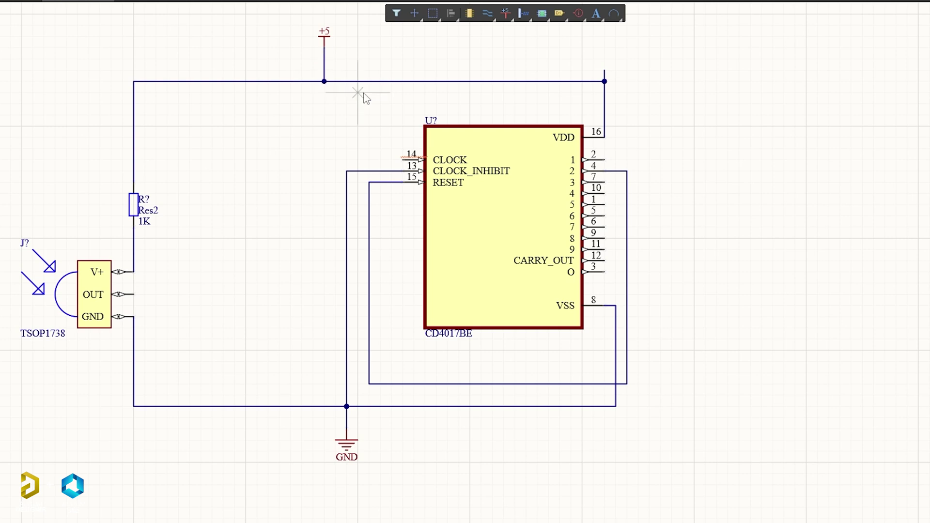
pyautogui.press('Escape')
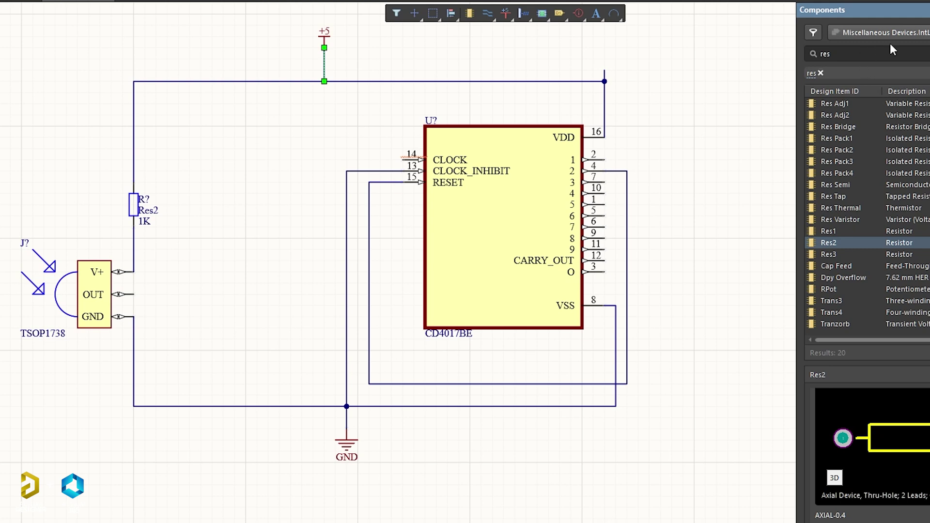
# Place a BC558 transistor from BC558.IntLib between the TSOP1738 and the CD4017BE, level with the OUT pin.
pyautogui.doubleClick(890, 48)
pyautogui.press('BackSpace')
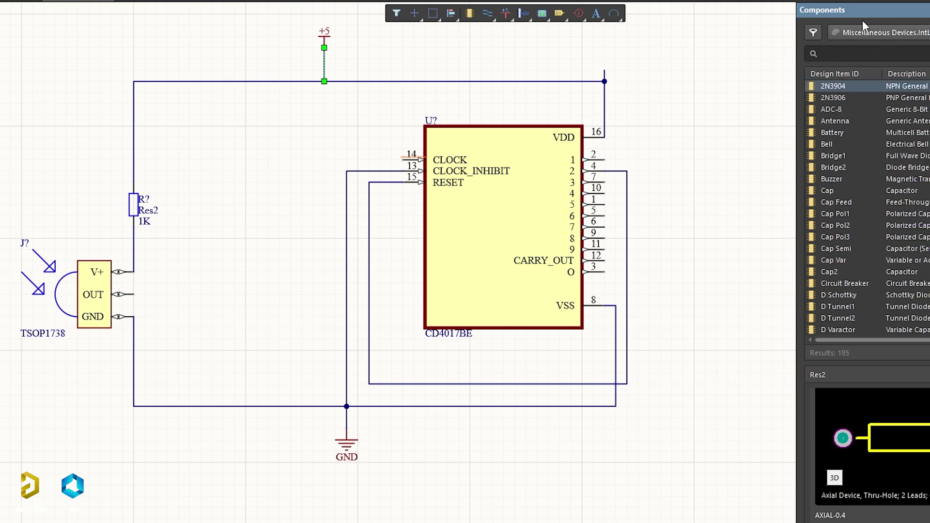
pyautogui.click(858, 30)
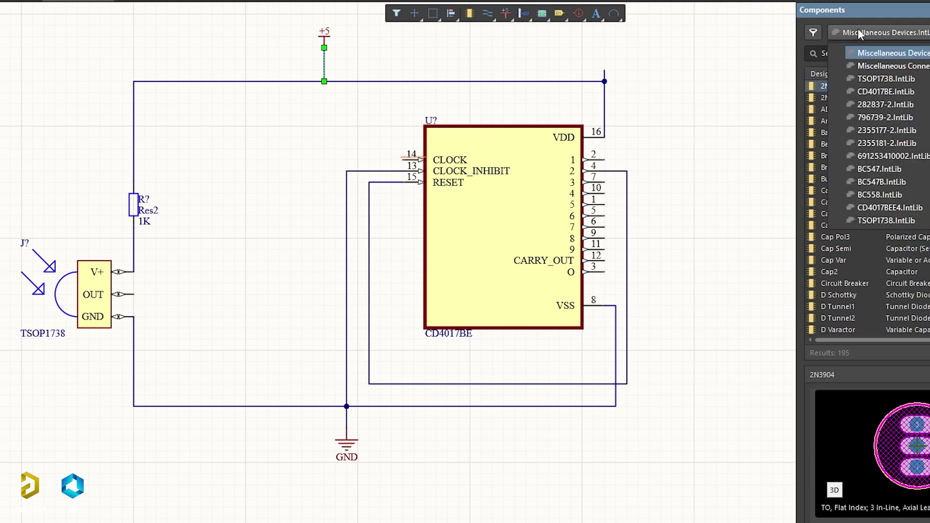
pyautogui.click(871, 194)
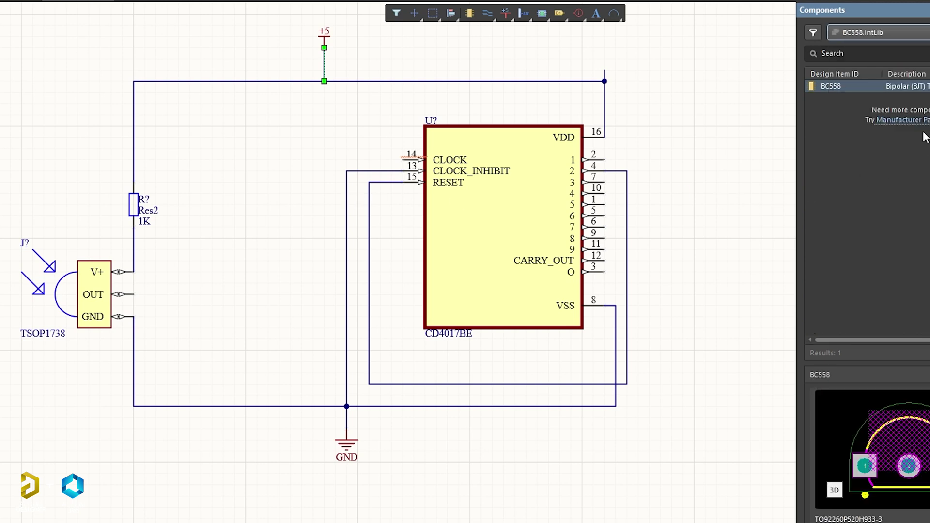
pyautogui.moveTo(856, 87); pyautogui.dragTo(229, 301)
pyautogui.keyDown('ctrl'); pyautogui.scroll(5, 274, 223); pyautogui.keyUp('ctrl')
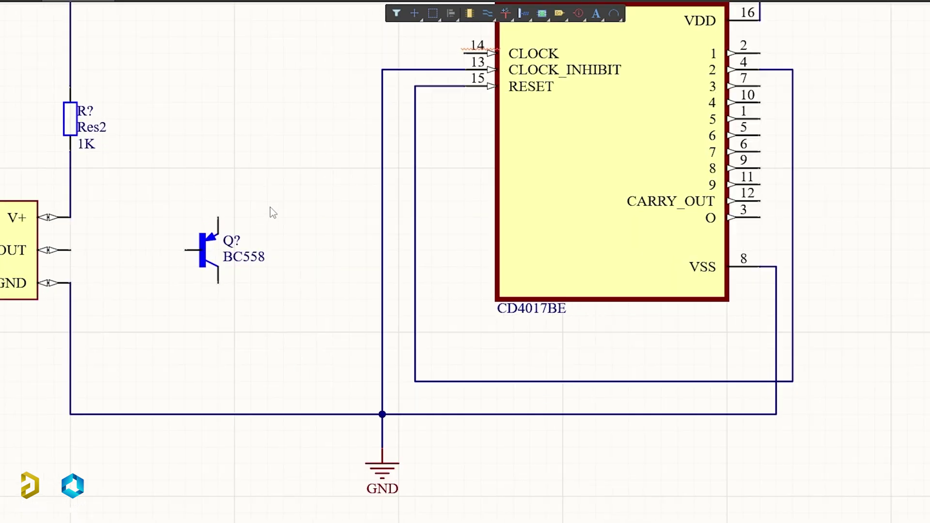
# Wire the TSOP1738's OUT pin to the BC558's base and shift the transistor farther from the sensor.
pyautogui.keyDown('ctrl'); pyautogui.scroll(-2, 278, 201); pyautogui.keyUp('ctrl')
pyautogui.click(414, 13)
pyautogui.click(90, 245)
pyautogui.click(194, 245)
pyautogui.rightClick(194, 261)
pyautogui.moveTo(211, 246); pyautogui.dragTo(256, 246)
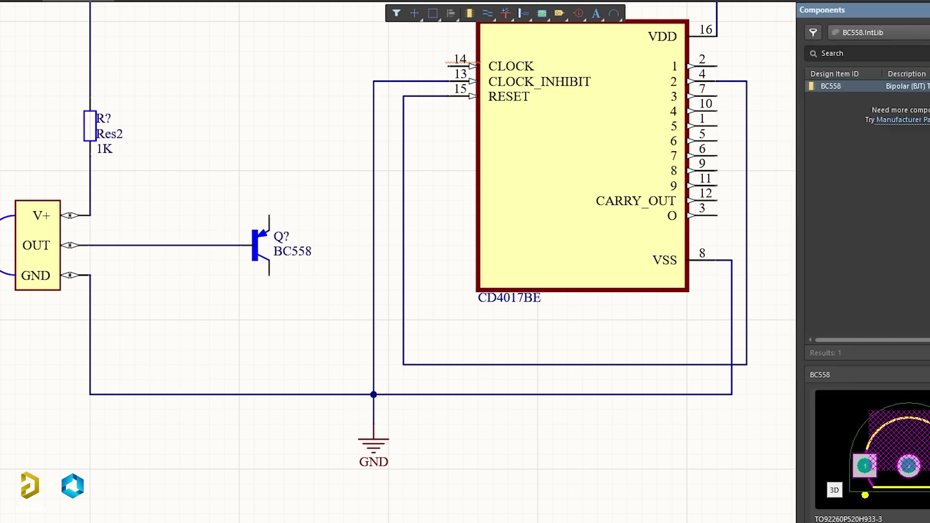
# Find the capacitors in Miscellaneous Devices.IntLib and place a Cap Pol1 between the OUT line and the ground line.
pyautogui.click(920, 32)
pyautogui.press('Escape')
pyautogui.click(902, 35)
pyautogui.click(902, 50)
pyautogui.write('d')
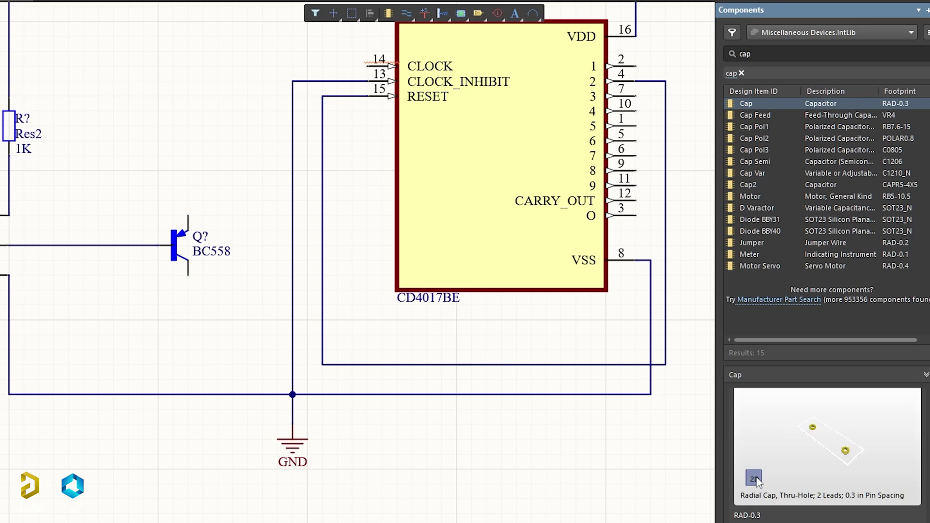
pyautogui.click(754, 127)
pyautogui.click(757, 138)
pyautogui.click(756, 126)
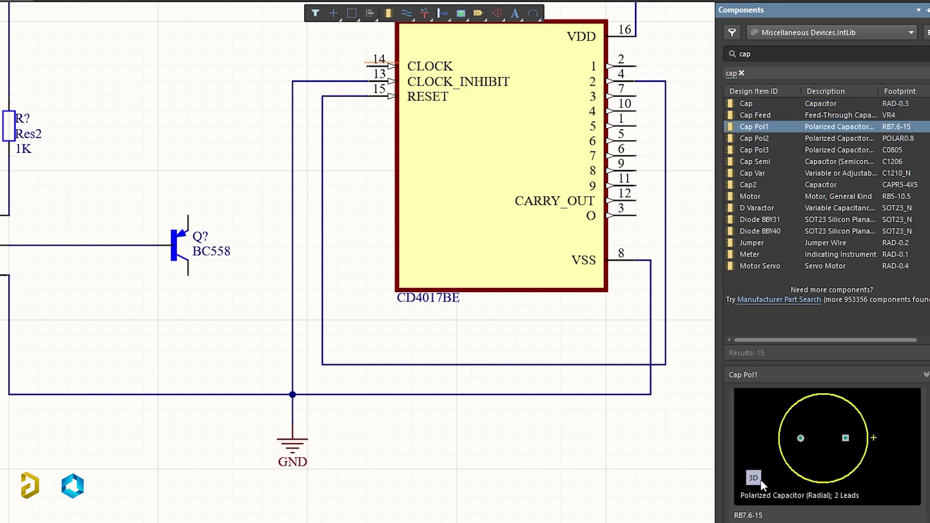
pyautogui.moveTo(756, 127); pyautogui.dragTo(214, 324)
pyautogui.moveTo(293, 324); pyautogui.dragTo(159, 310)
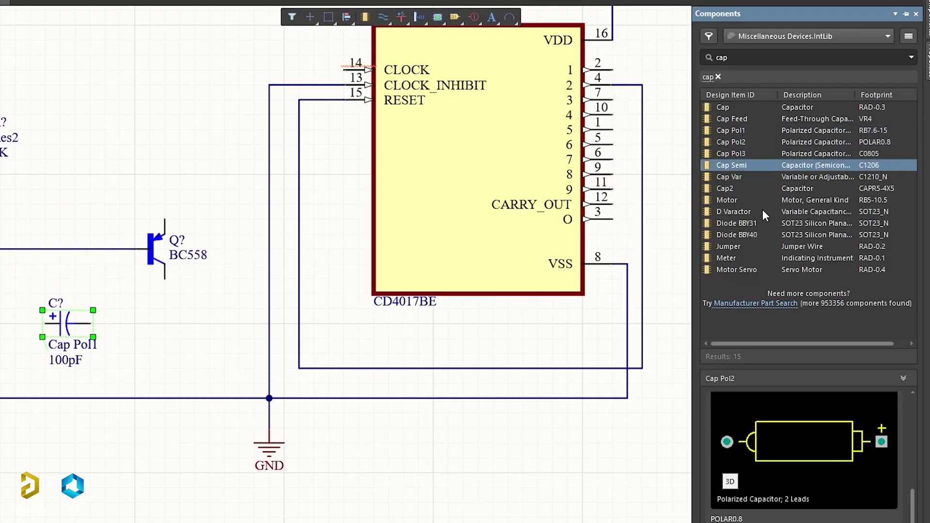
# Place a non-polarized Cap from the same library below the BC558, beside the Cap Pol1.
pyautogui.click(848, 138)
pyautogui.press('Up')
pyautogui.press('Up')
pyautogui.press('Up')
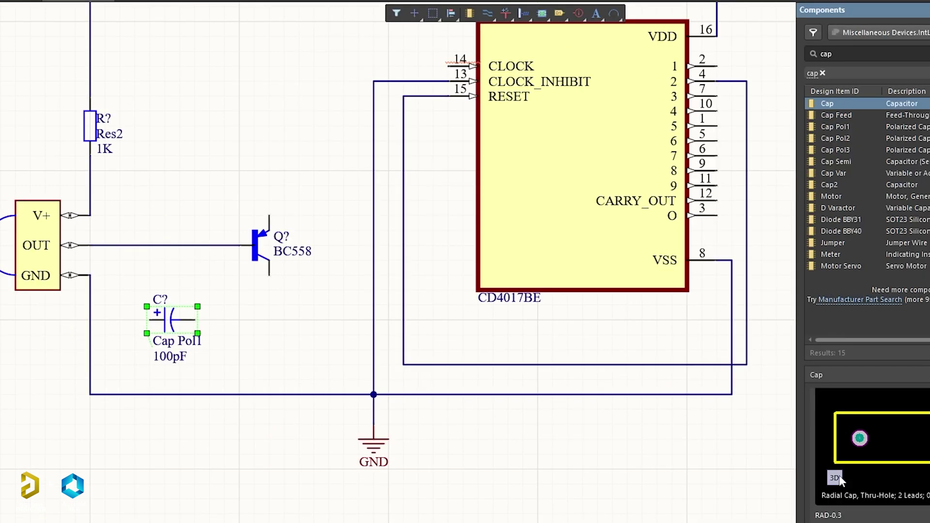
pyautogui.moveTo(827, 104); pyautogui.dragTo(264, 316)
pyautogui.rightClick(263, 316)
pyautogui.press('Escape')
# Rotate both capacitors upright, aligning the Cap under the BC558's collector and the Cap Pol1 under the OUT line with its positive end up.
pyautogui.press('space')
pyautogui.press('space')
pyautogui.moveTo(171, 327)
pyautogui.mouseDown()
pyautogui.moveTo(150, 295)
pyautogui.moveTo(165, 310)
pyautogui.mouseUp()
pyautogui.moveTo(284, 333); pyautogui.dragTo(269, 349)
# Wire the Cap Pol1's positive end to the OUT line and its other end to the ground line.
pyautogui.click(183, 288)
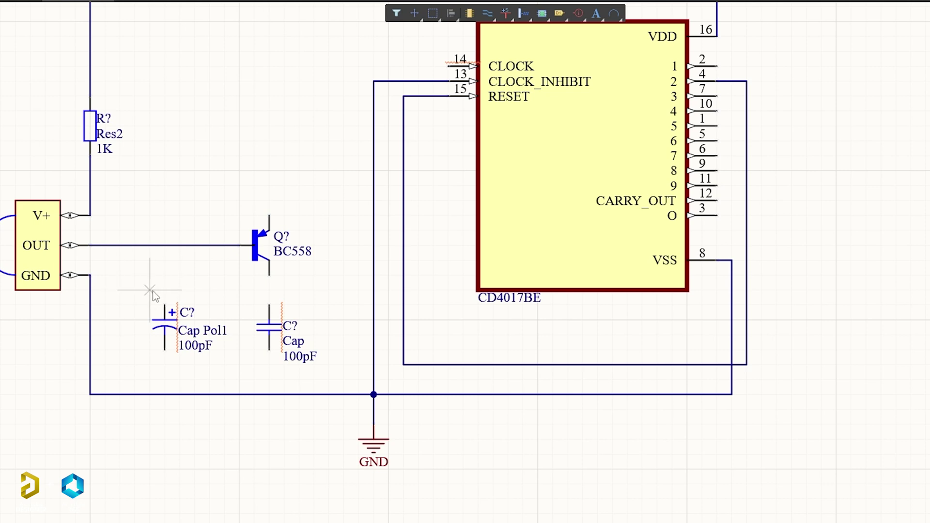
pyautogui.click(164, 304)
pyautogui.click(165, 245)
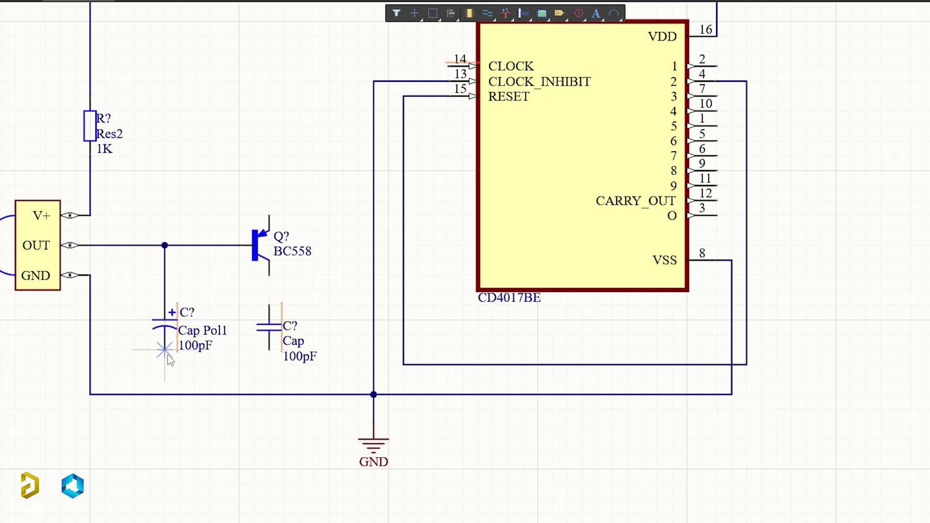
pyautogui.click(164, 349)
pyautogui.click(165, 394)
# Wire the Cap between the BC558's collector and the ground line.
pyautogui.click(269, 275)
pyautogui.click(269, 304)
pyautogui.click(269, 349)
pyautogui.click(269, 394)
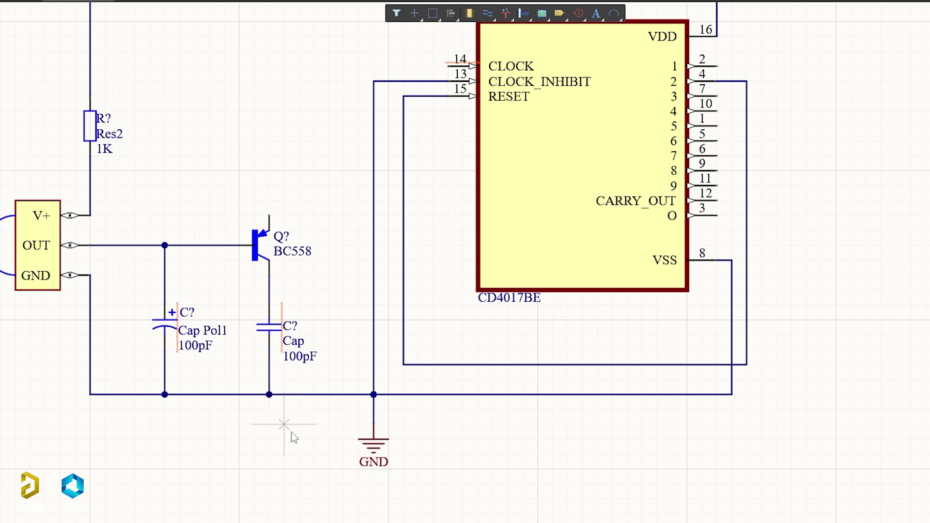
# Wire the BC558's emitter straight up to the +5 supply line.
pyautogui.scroll(4, 293, 437)
pyautogui.click(269, 331)
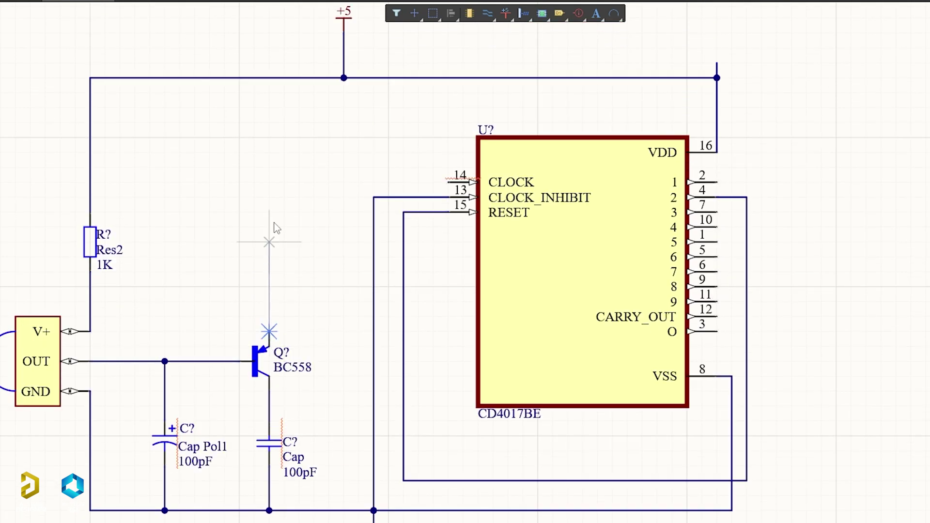
pyautogui.click(269, 78)
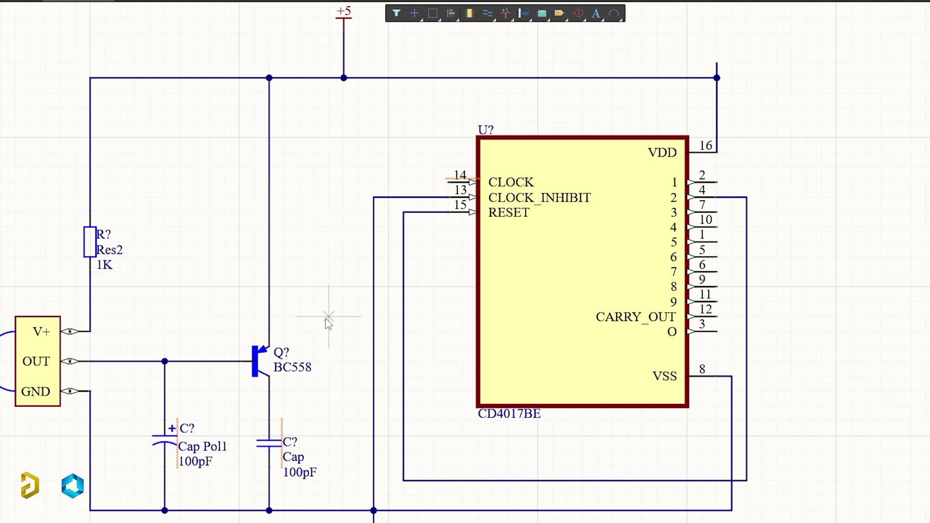
pyautogui.scroll(-2, 291, 334)
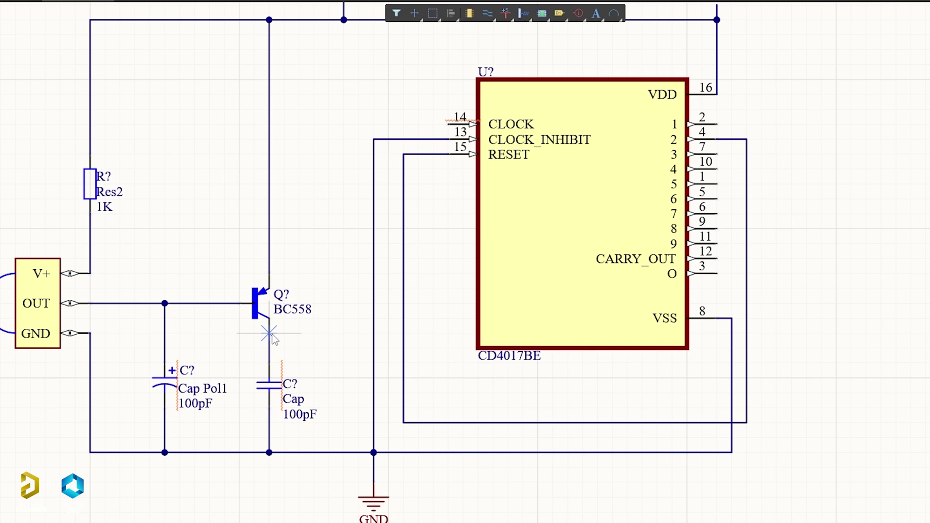
# Wire the junction of the BC558's collector and the Cap to the CD4017BE's CLOCK pin 14.
pyautogui.click(269, 333)
pyautogui.click(332, 309)
pyautogui.click(359, 132)
pyautogui.click(448, 124)
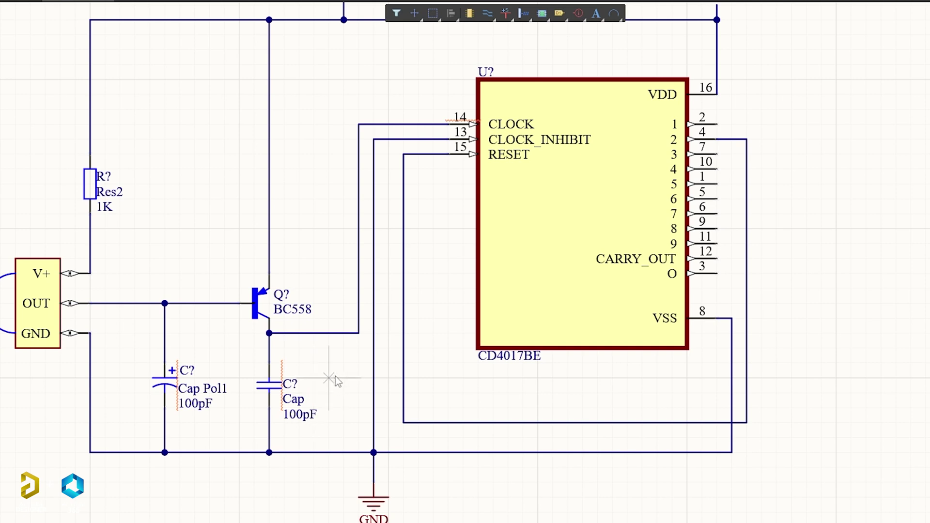
pyautogui.rightClick(328, 363)
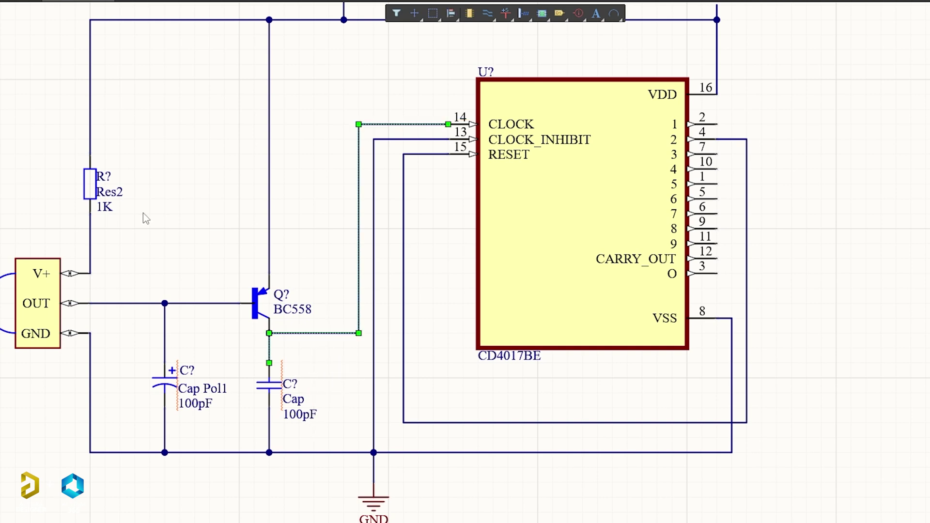
# Copy the Res2 resistor beside the Cap and wire the copy between the collector-to-CLOCK line and the ground line.
pyautogui.click(92, 189)
pyautogui.keyDown('shift'); pyautogui.moveTo(97, 186); pyautogui.dragTo(325, 357); pyautogui.keyUp('shift')
pyautogui.hotkey('ctrl', 'w')
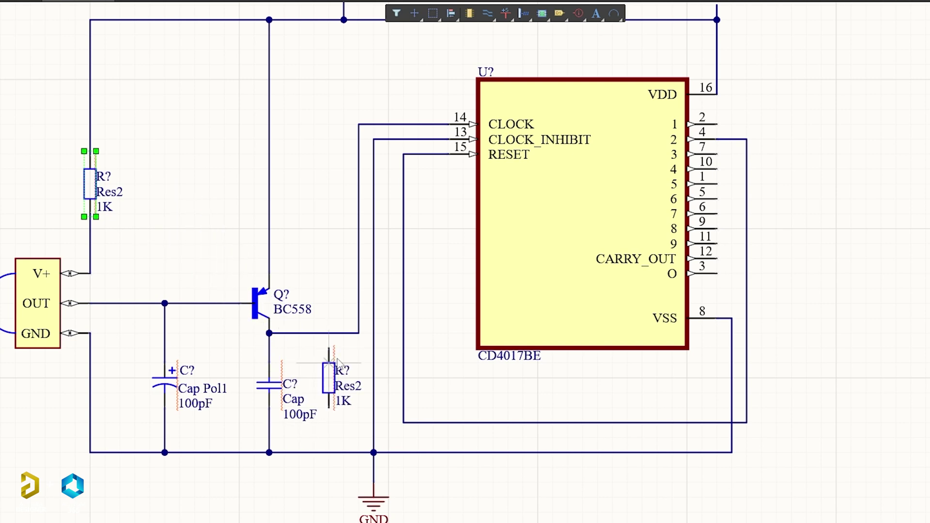
pyautogui.click(329, 347)
pyautogui.click(329, 333)
pyautogui.click(329, 407)
pyautogui.click(329, 453)
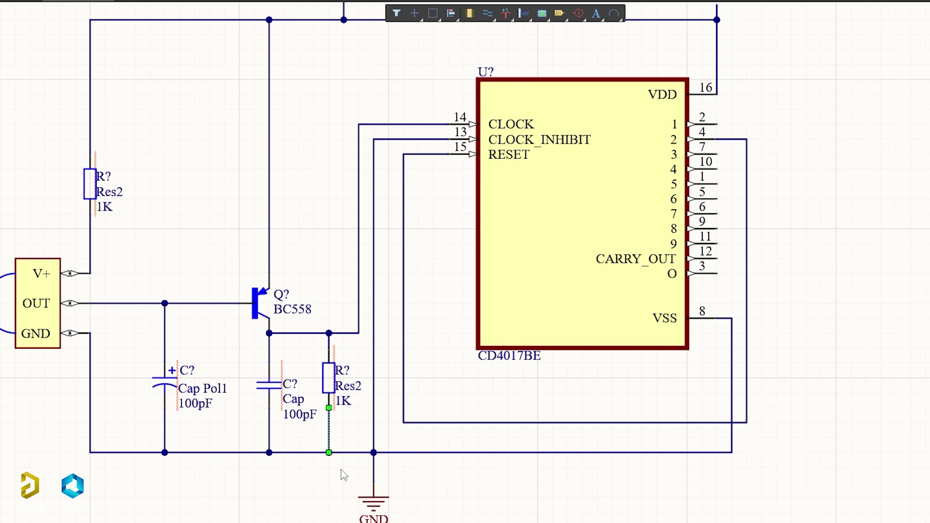
# Set the copied resistor's value to 220K.
pyautogui.keyDown('shift'); pyautogui.hscroll(4, 336, 484); pyautogui.keyUp('shift')
pyautogui.doubleClick(249, 398)
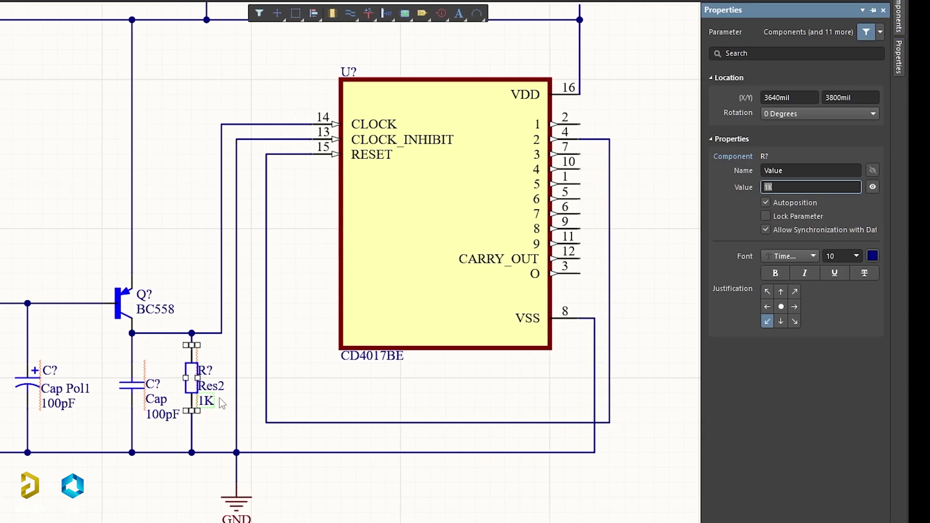
pyautogui.doubleClick(785, 188)
pyautogui.moveTo(767, 187); pyautogui.dragTo(751, 188)
pyautogui.write('220')
pyautogui.click(470, 481)
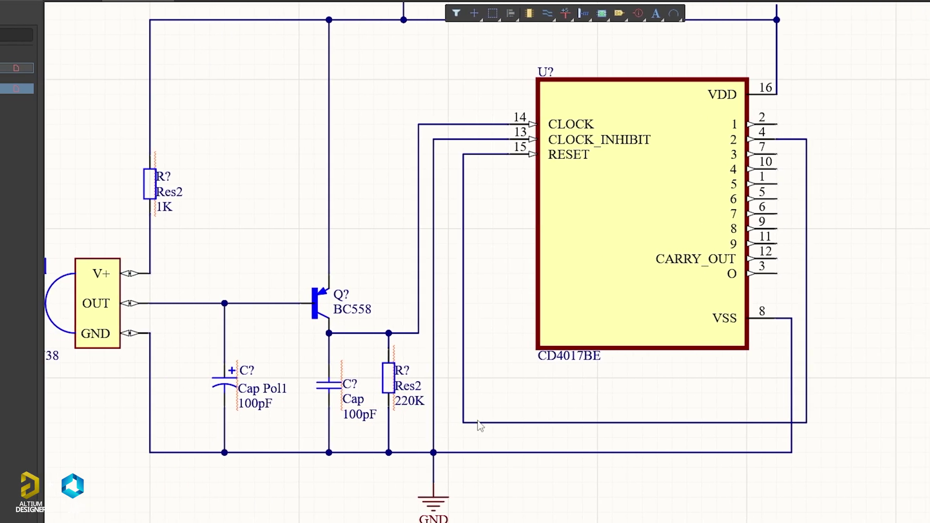
# Place the relay from 1-1721150-0.IntLib beside the CD4017BE, with its coil pin 3 slightly below the supply line's level.
pyautogui.click(901, 19)
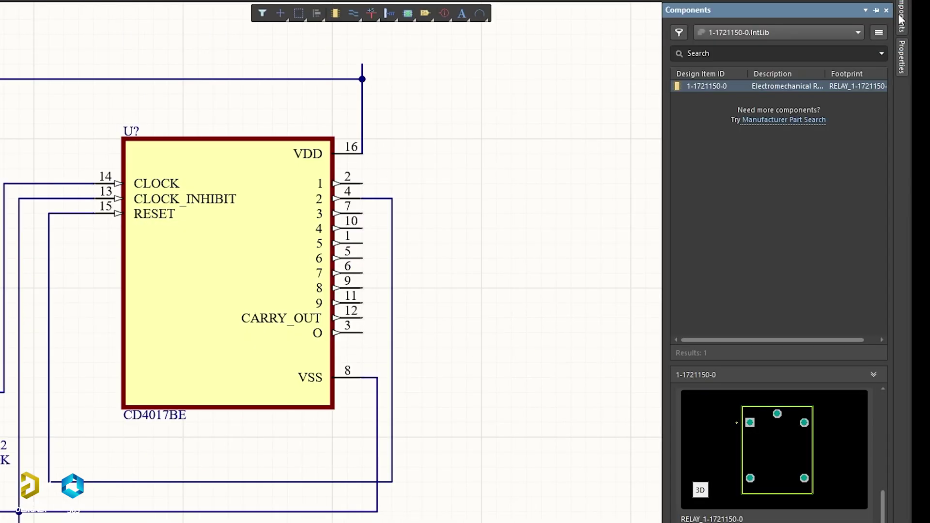
pyautogui.moveTo(687, 86); pyautogui.dragTo(625, 162)
pyautogui.click(573, 220)
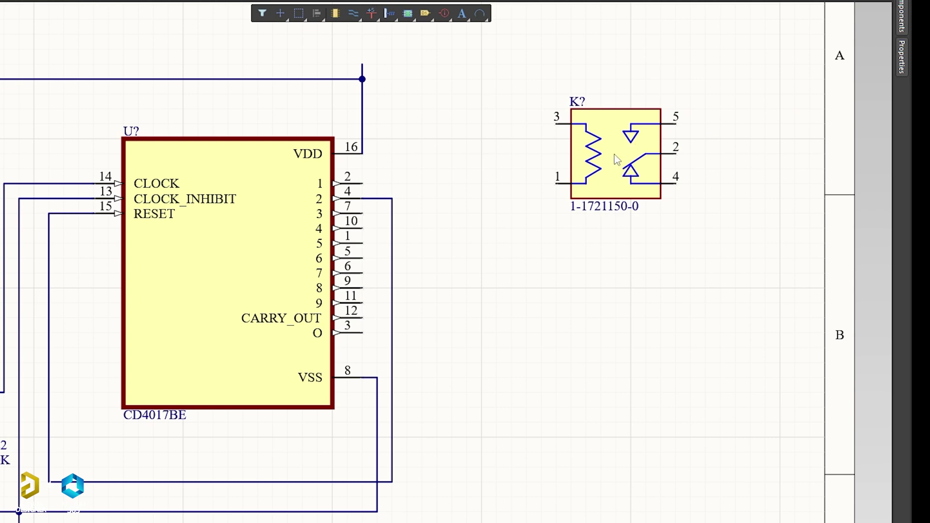
pyautogui.moveTo(603, 159); pyautogui.dragTo(603, 144)
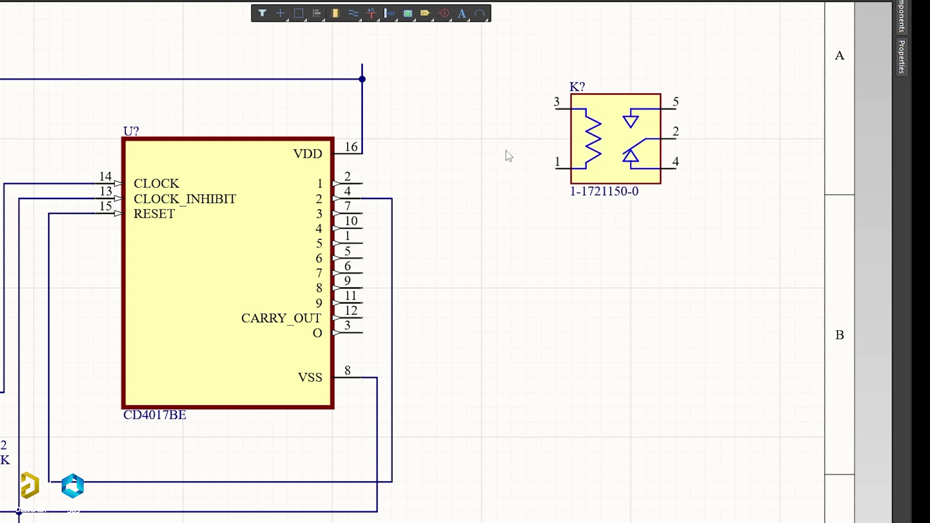
pyautogui.click(589, 167)
pyautogui.click(532, 286)
# Place a BC547B transistor from its library just below the relay's coil pin 1.
pyautogui.click(899, 29)
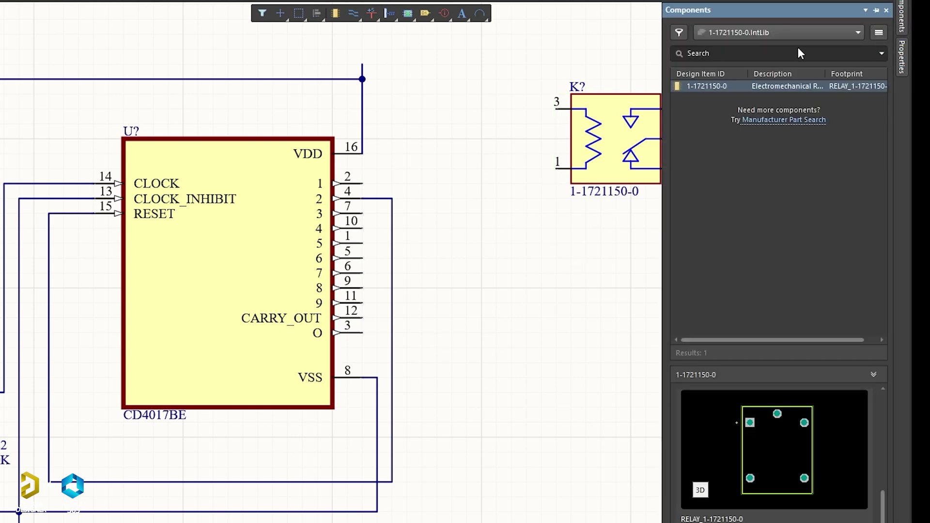
pyautogui.click(855, 33)
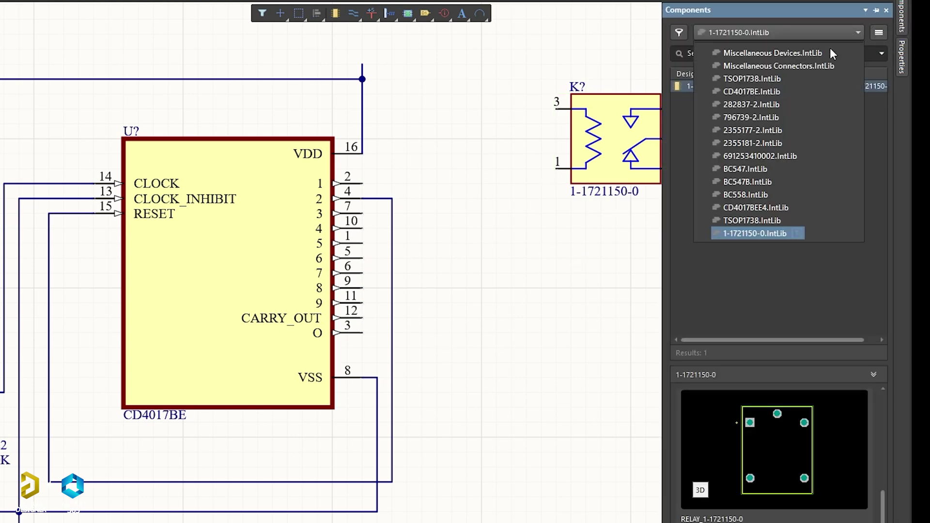
pyautogui.click(739, 199)
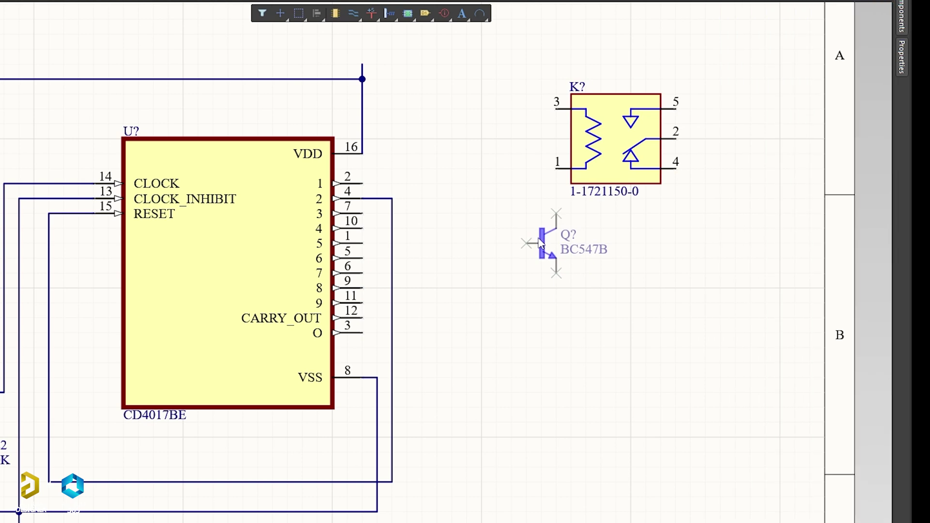
pyautogui.click(512, 213)
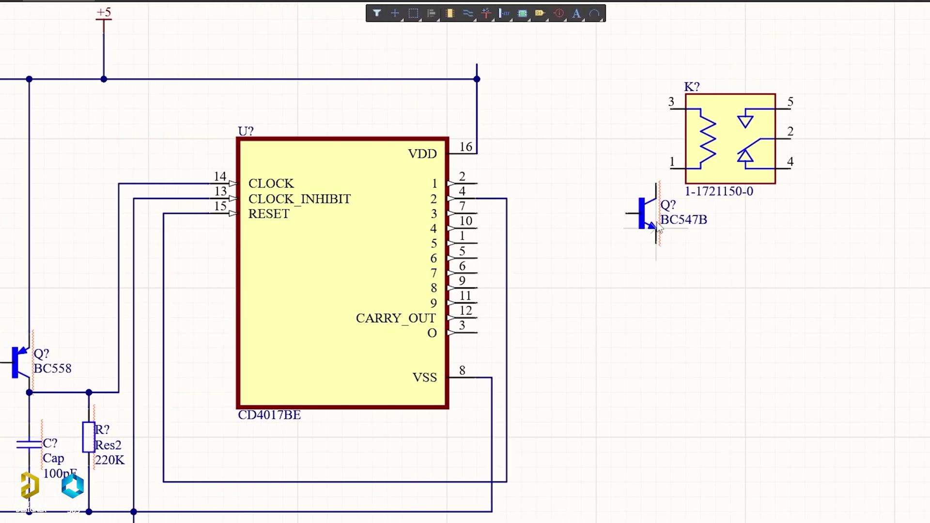
# Wire the BC547B's collector to relay pin 1 and relay pin 3 to the +5 supply line.
pyautogui.click(676, 168)
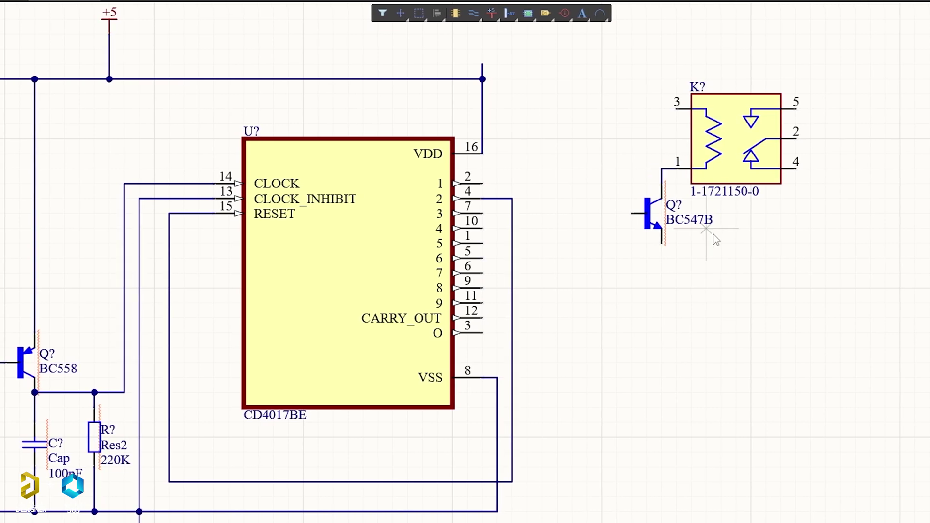
pyautogui.click(679, 108)
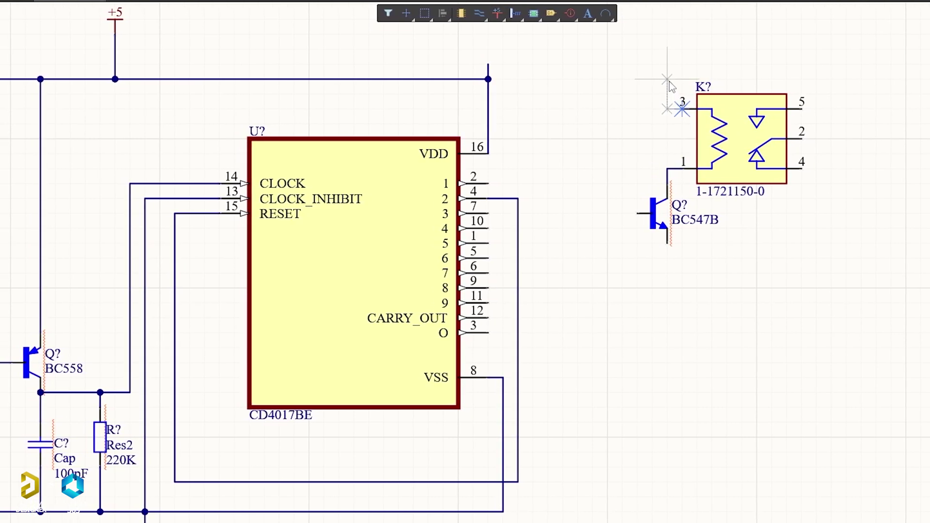
pyautogui.click(532, 79)
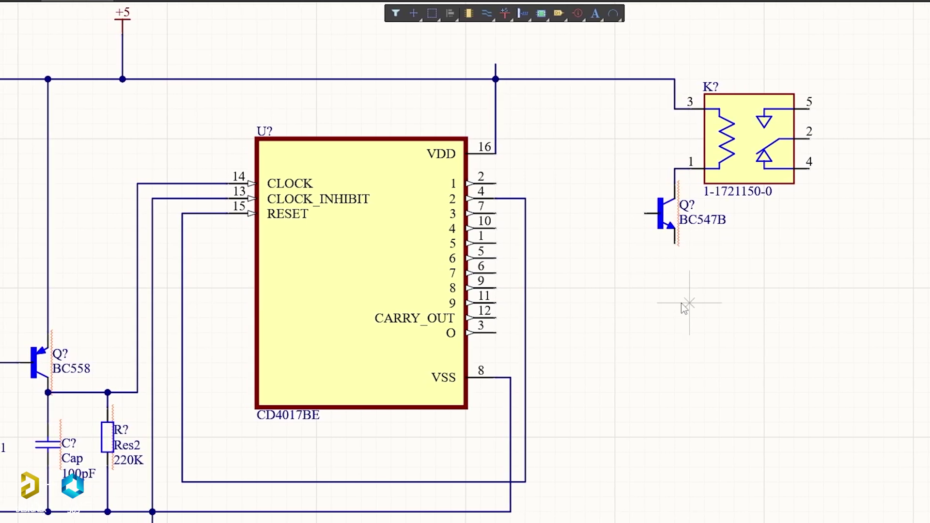
# Wire the BC547B's emitter down to the ground line at the VSS connection.
pyautogui.click(675, 243)
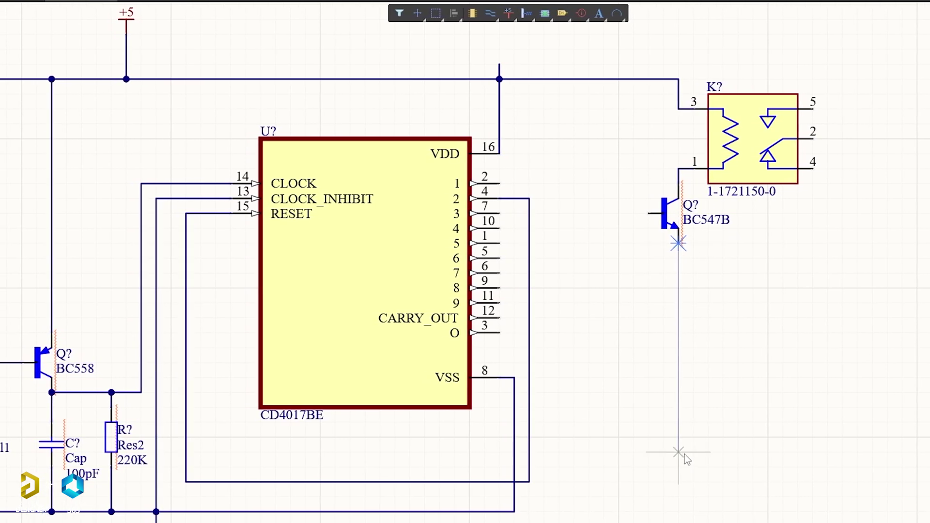
pyautogui.click(514, 511)
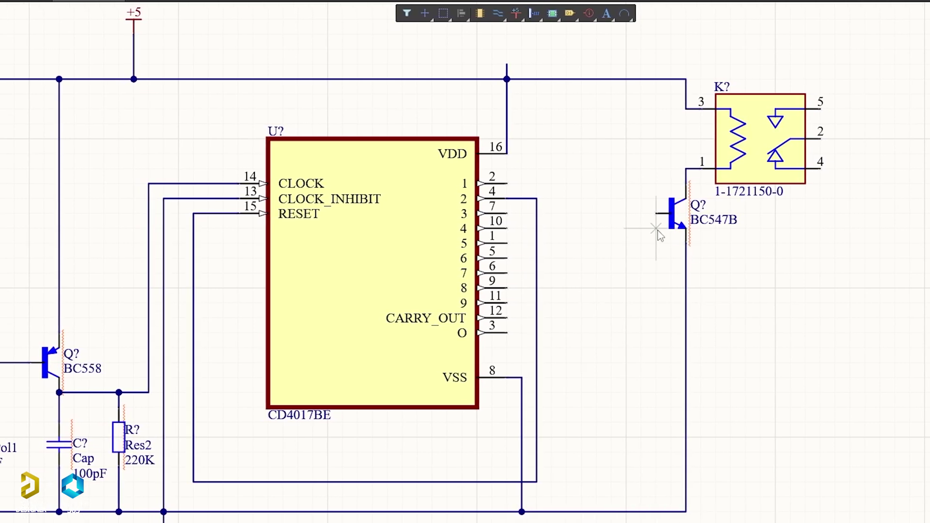
pyautogui.press('Escape')
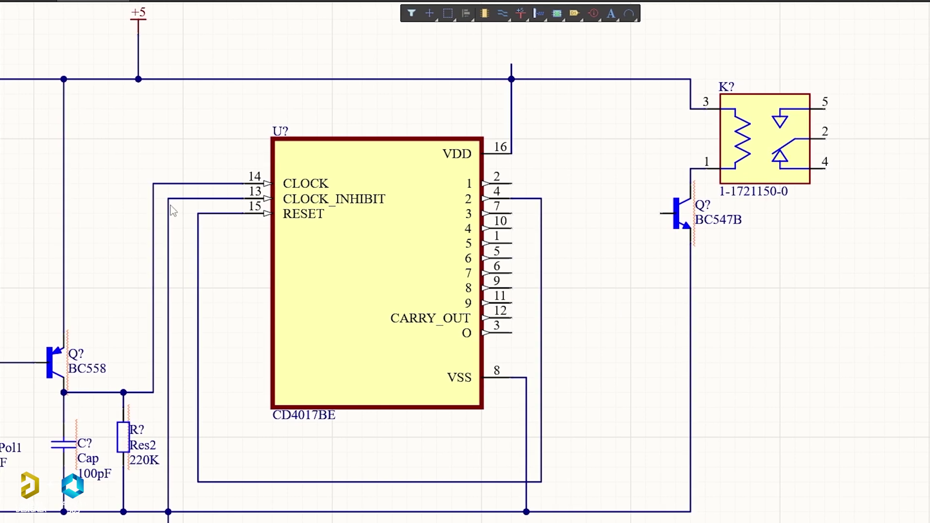
# Copy the 220K Res2 resistor, rotate the copy horizontal and place it level with the BC547B's base, between the transistor and the CD4017BE.
pyautogui.click(128, 440)
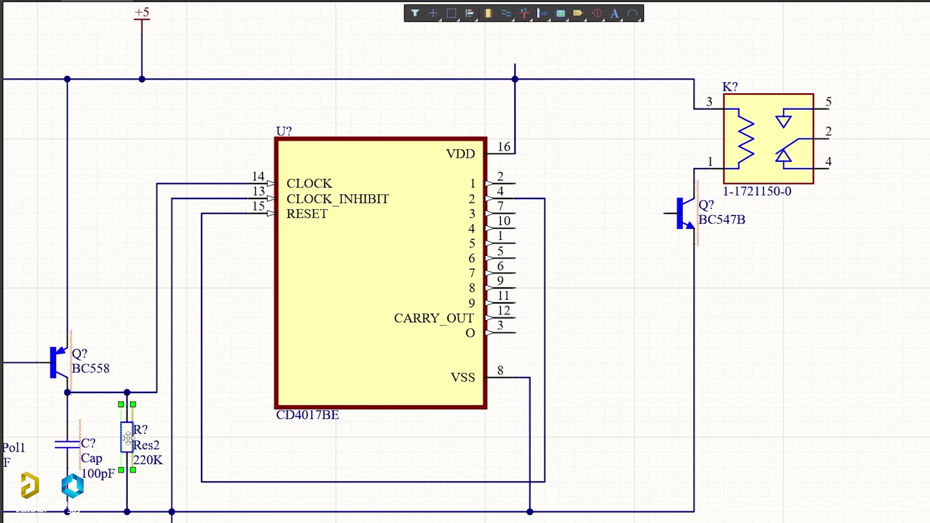
pyautogui.hotkey('ctrl', 'c')
pyautogui.hotkey('ctrl', 'v')
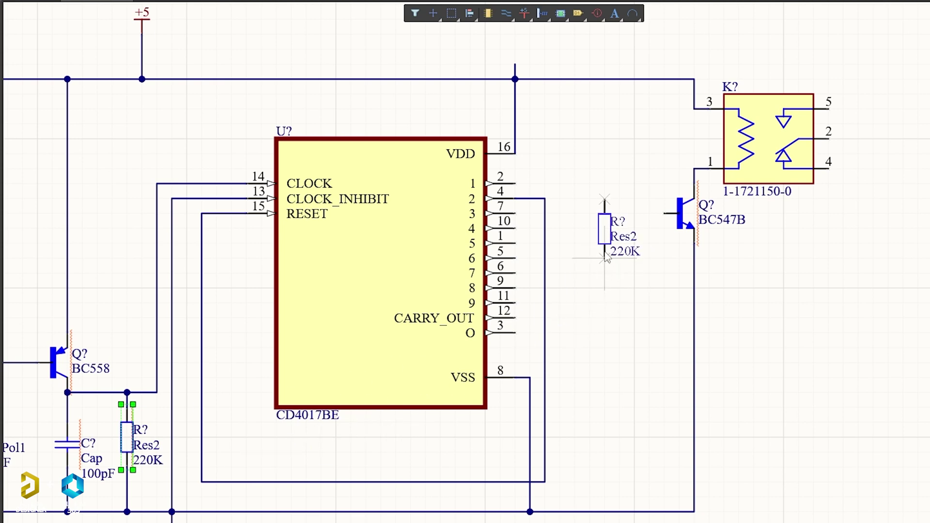
pyautogui.press('space')
pyautogui.click(621, 154)
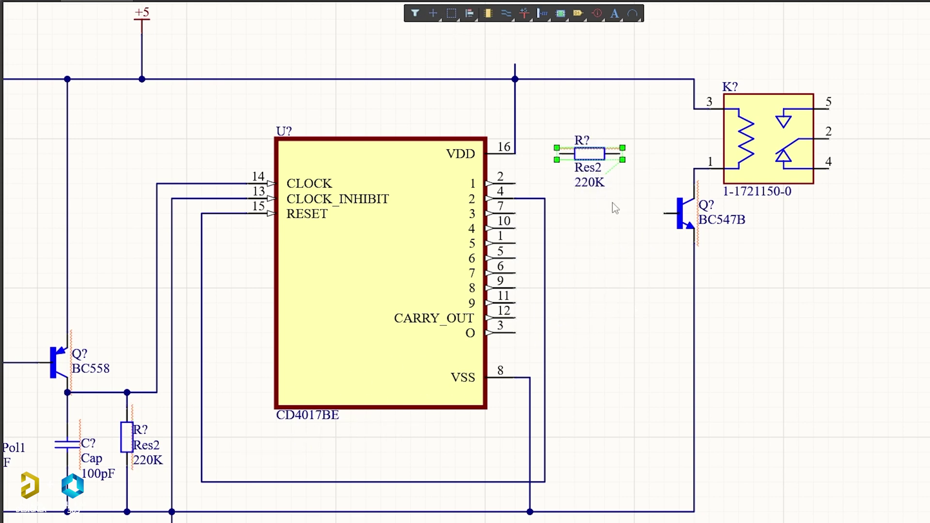
pyautogui.moveTo(623, 154); pyautogui.dragTo(637, 218)
# Wire the copied resistor's ends to the BC547B's base and to CD4017BE pin 2.
pyautogui.hotkey('ctrl', 'w')
pyautogui.click(665, 213)
pyautogui.click(620, 213)
pyautogui.click(574, 213)
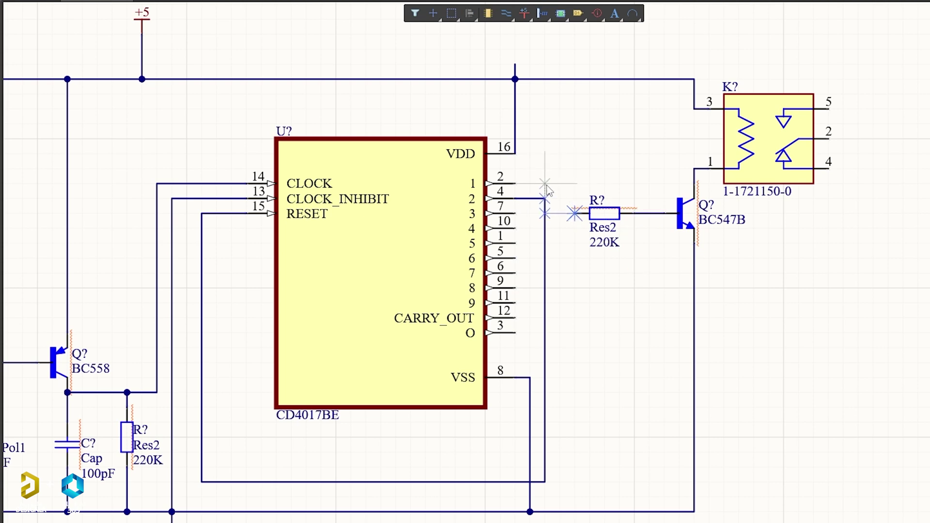
pyautogui.click(563, 183)
pyautogui.click(522, 182)
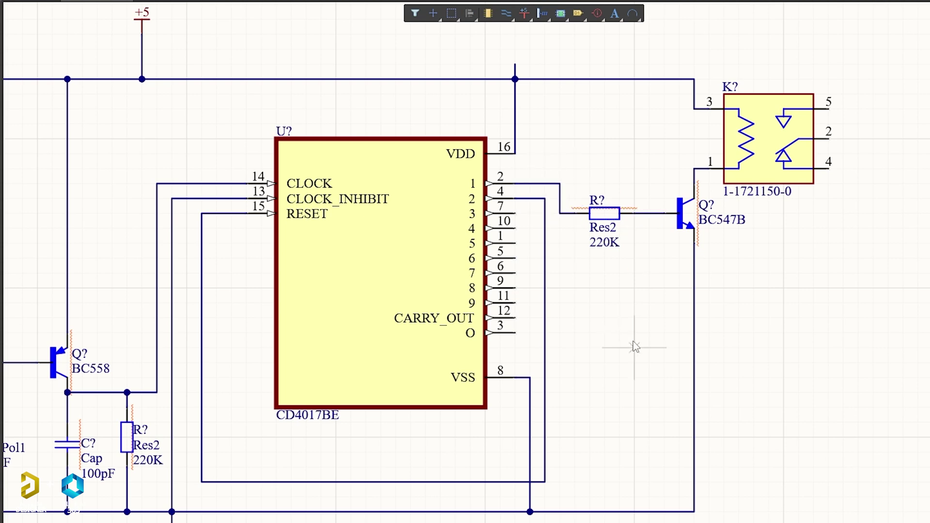
# Set the value of the resistor at the BC547B's base to 1K.
pyautogui.doubleClick(604, 242)
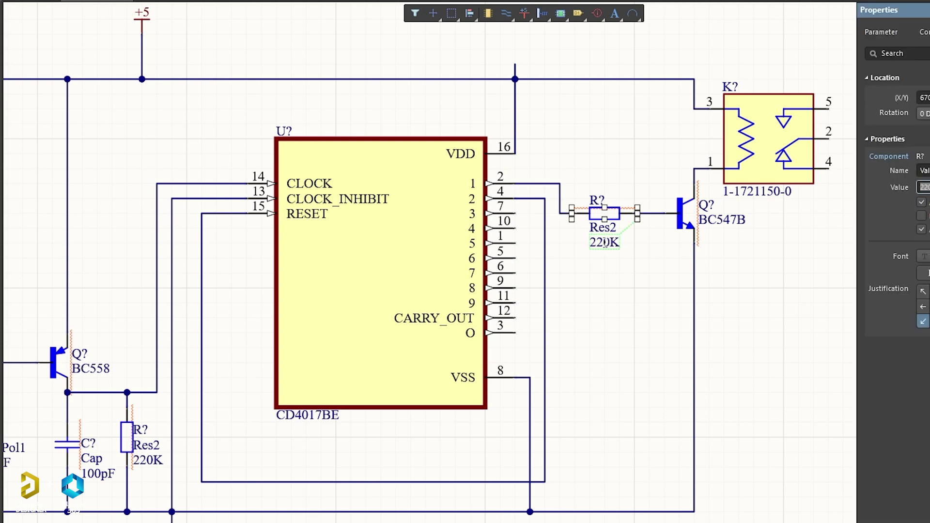
pyautogui.write('1K')
pyautogui.press('Return')
pyautogui.click(781, 369)
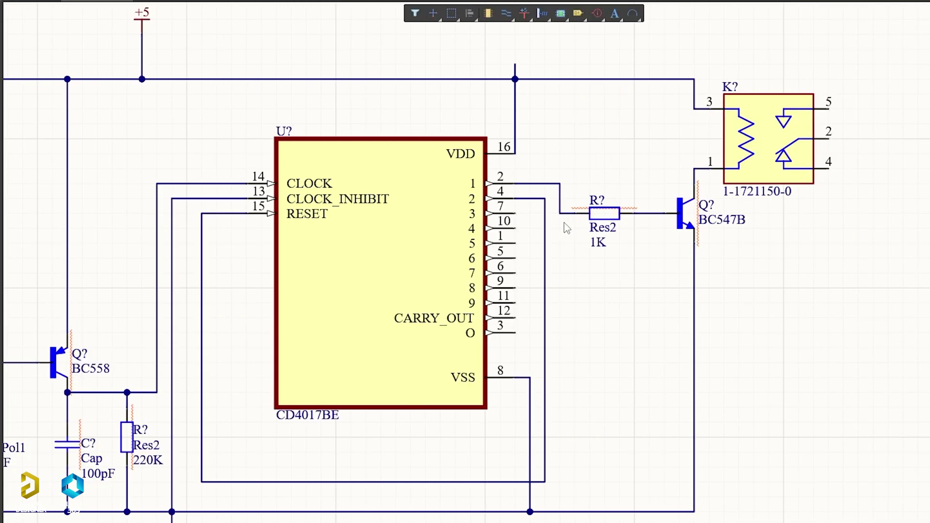
# Place a vertical copy of the 1K base resistor below it, aligned with the wire bend from CD4017BE pin 2.
pyautogui.click(604, 216)
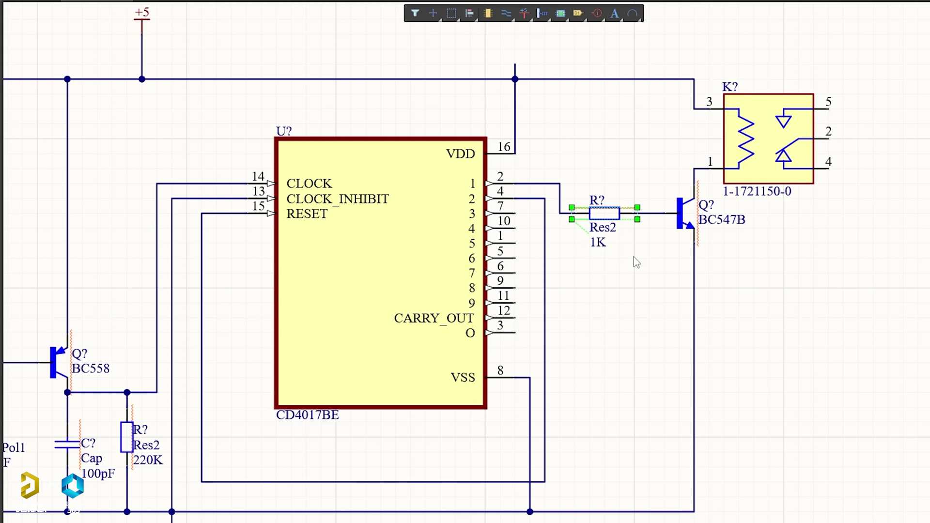
pyautogui.hotkey('ctrl', 'v')
pyautogui.click(605, 305)
pyautogui.click(617, 366)
pyautogui.click(619, 287)
pyautogui.press('space')
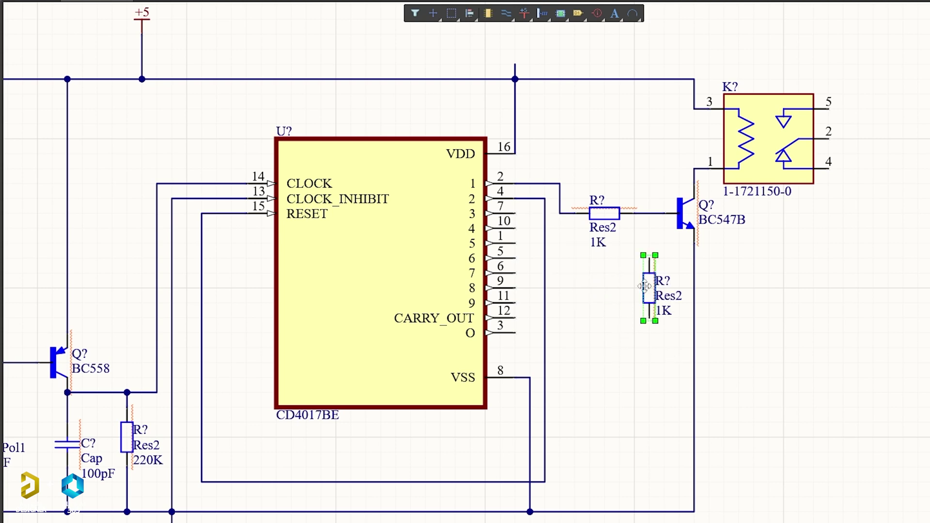
pyautogui.moveTo(641, 293); pyautogui.dragTo(551, 293)
# Wire the upper end of the vertical 1K resistor to the line from CD4017BE pin 2.
pyautogui.hotkey('ctrl', 'w')
pyautogui.click(558, 258)
pyautogui.click(565, 213)
pyautogui.press('Escape')
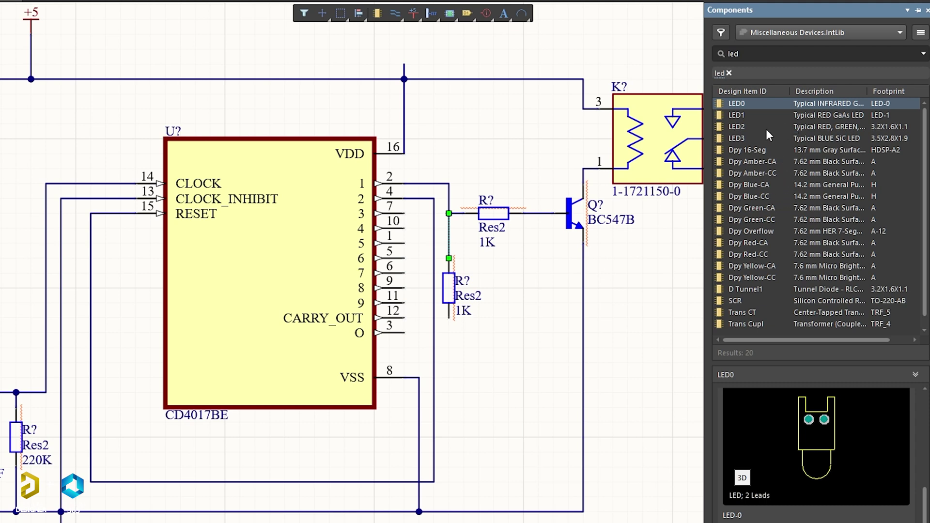
# Compare the LED1, LED2 and LED3 footprints in Miscellaneous Devices.IntLib and place LED3 below the vertical 1K resistor.
pyautogui.click(754, 119)
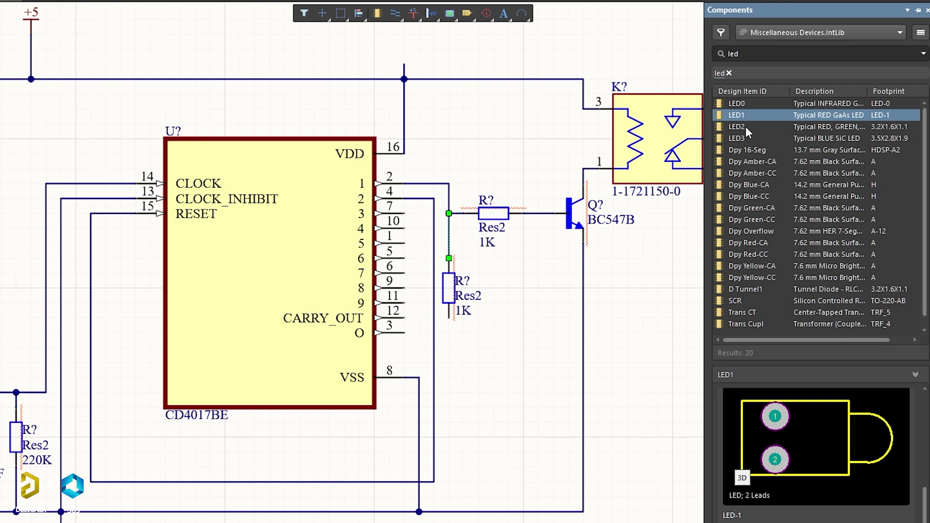
pyautogui.click(748, 128)
pyautogui.click(745, 137)
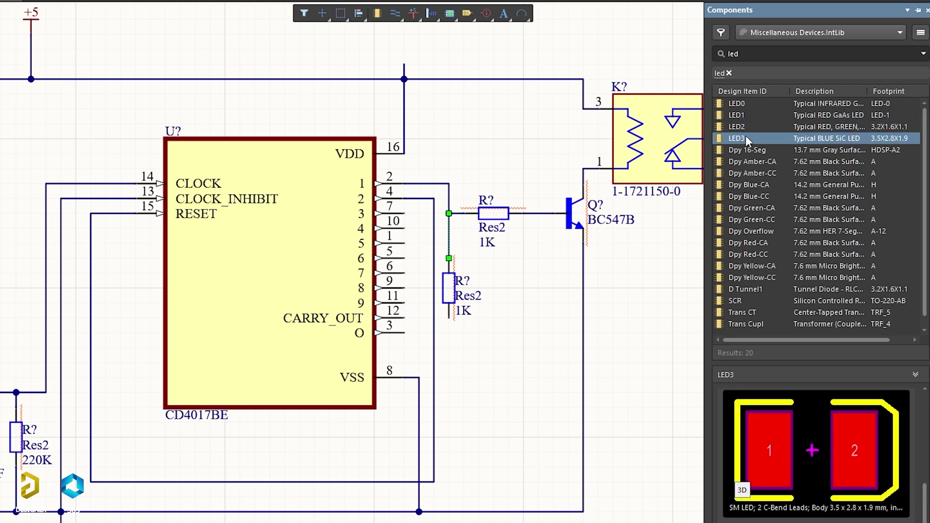
pyautogui.click(745, 125)
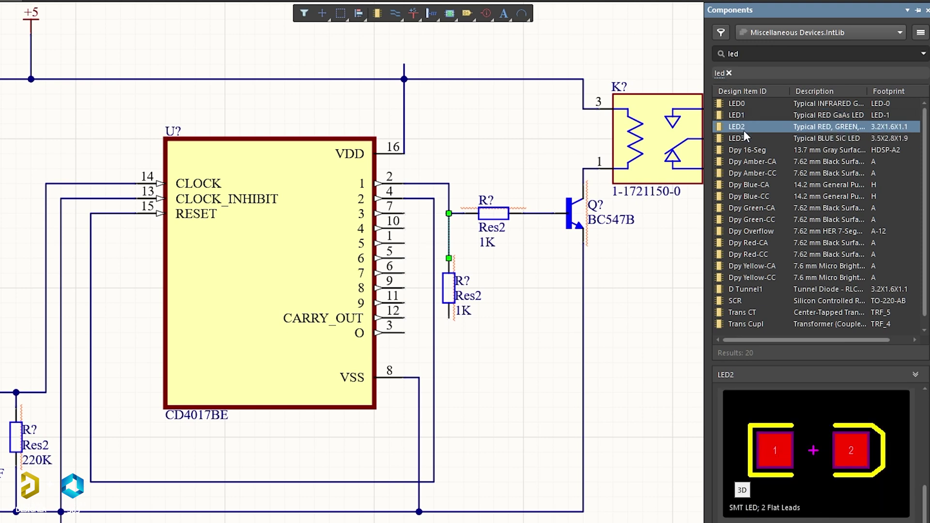
pyautogui.click(747, 139)
pyautogui.click(741, 489)
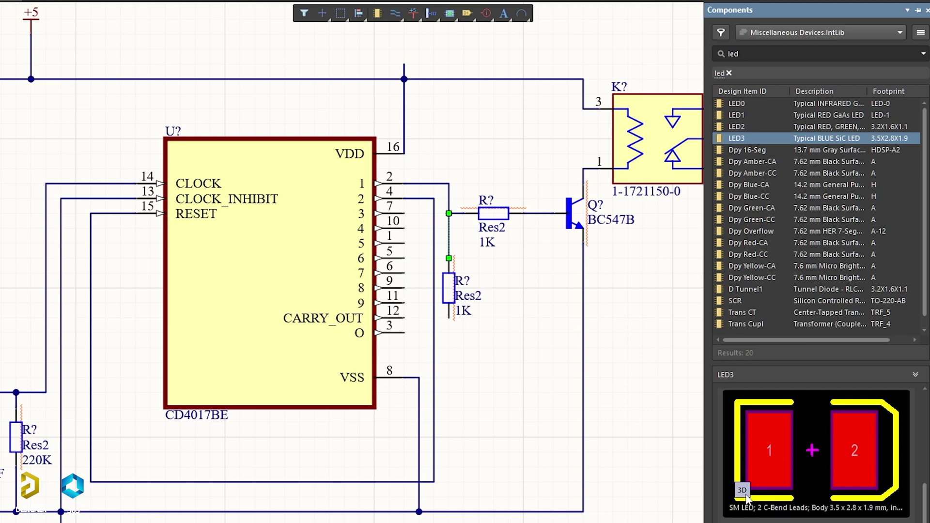
pyautogui.moveTo(752, 135); pyautogui.dragTo(496, 351)
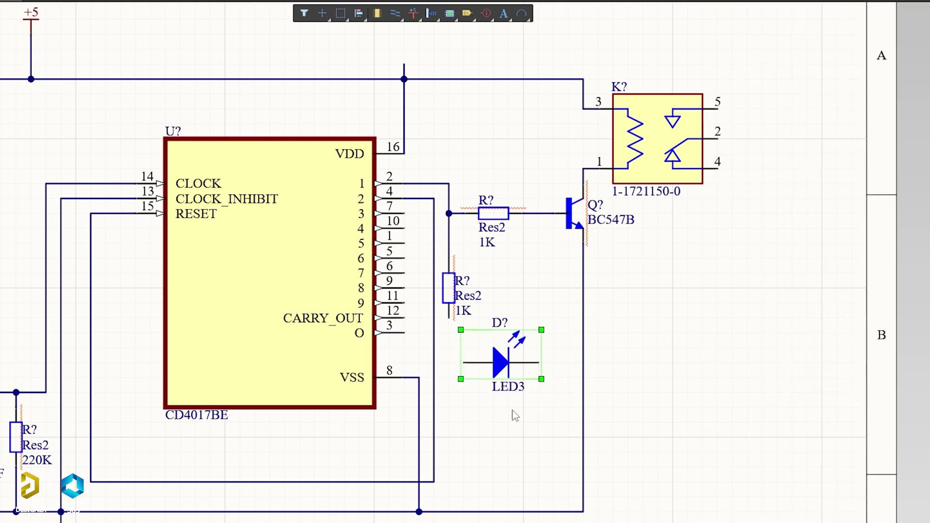
# Rotate LED3 so its cathode points down and position it beneath the vertical 1K resistor.
pyautogui.click(526, 427)
pyautogui.click(503, 371)
pyautogui.click(346, 31)
pyautogui.moveTo(503, 370); pyautogui.dragTo(476, 410)
pyautogui.hotkey('shift', 'space')
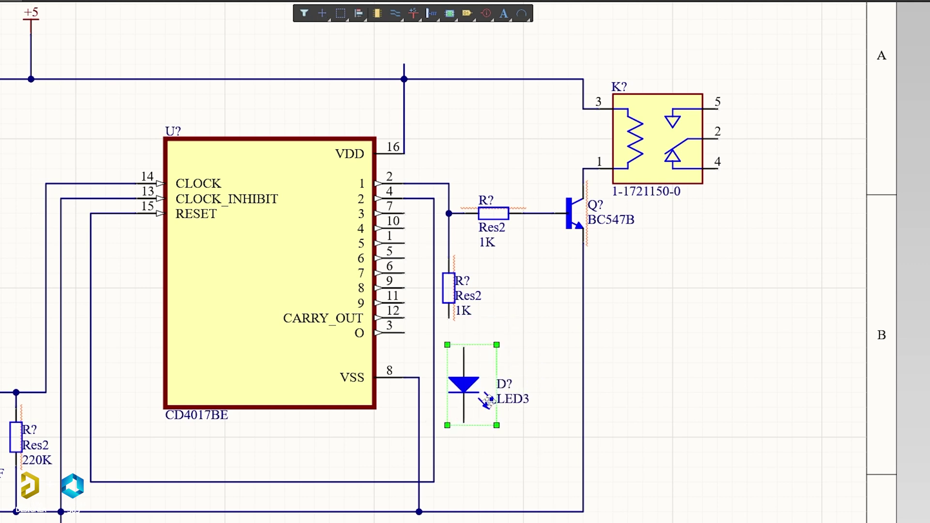
pyautogui.click(528, 344)
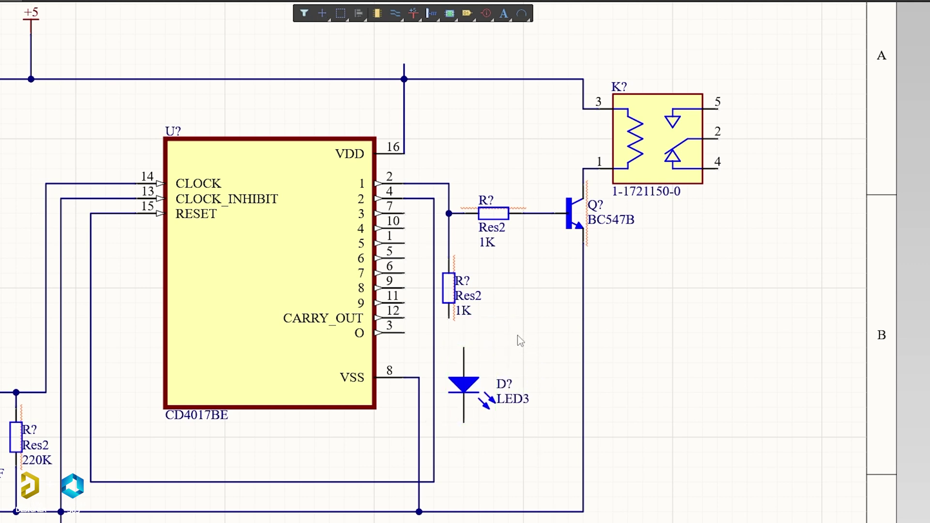
# Wire LED3's anode to the lower end of the vertical 1K resistor and its cathode to the ground line.
pyautogui.click(463, 348)
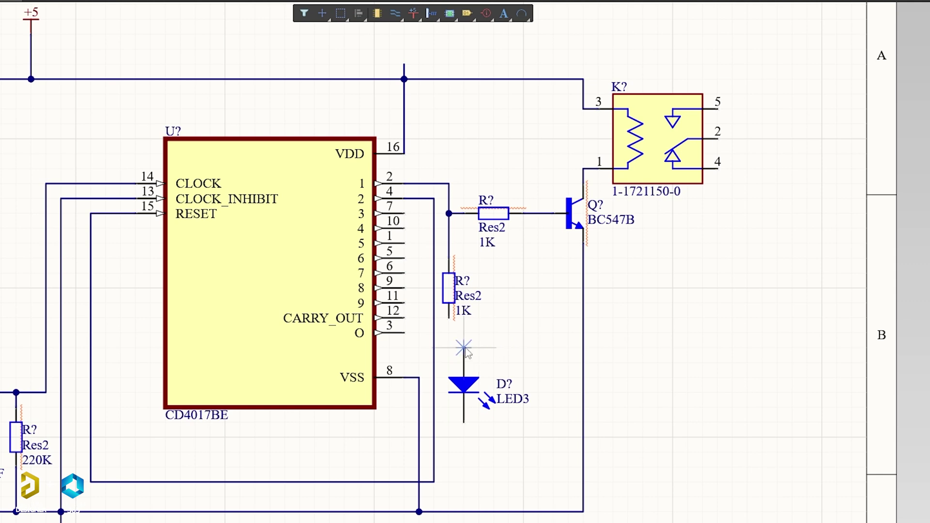
pyautogui.click(448, 318)
pyautogui.click(464, 422)
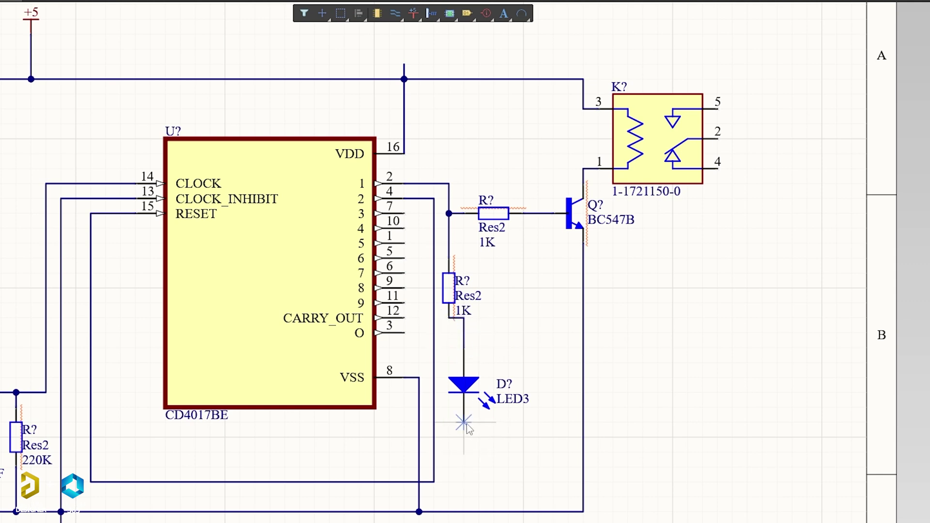
pyautogui.click(464, 512)
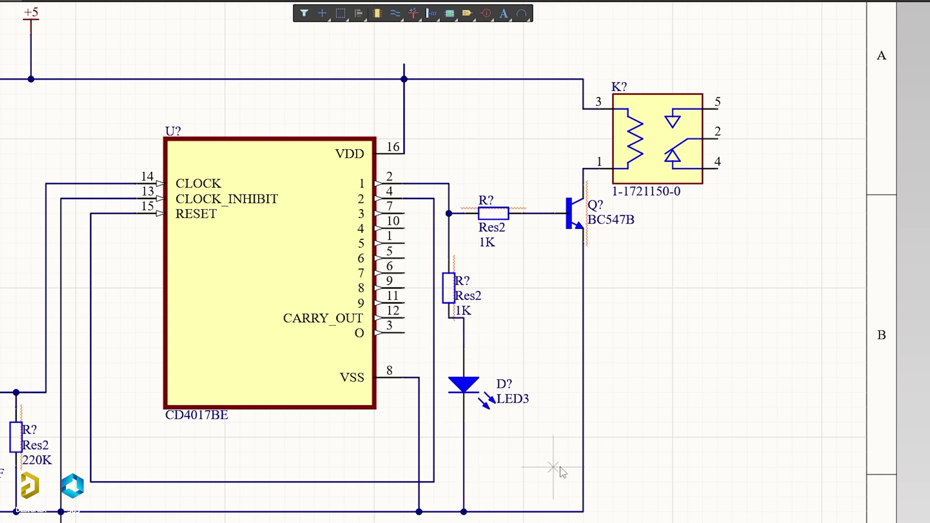
pyautogui.rightClick(535, 475)
pyautogui.scroll(1, 537, 476)
pyautogui.keyDown('ctrl'); pyautogui.scroll(-3, 536, 477); pyautogui.keyUp('ctrl')
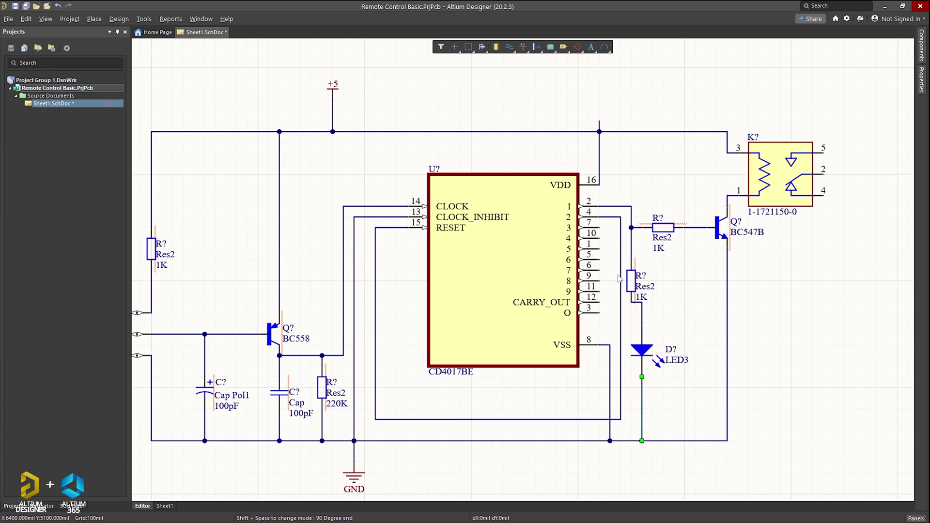
# Duplicate the vertical 1K resistor and LED3, placing the copies one above the other beyond the BC547B's emitter line.
pyautogui.click(632, 281)
pyautogui.keyDown('shift'); pyautogui.moveTo(632, 280); pyautogui.dragTo(771, 292); pyautogui.keyUp('shift')
pyautogui.click(763, 350)
pyautogui.click(647, 351)
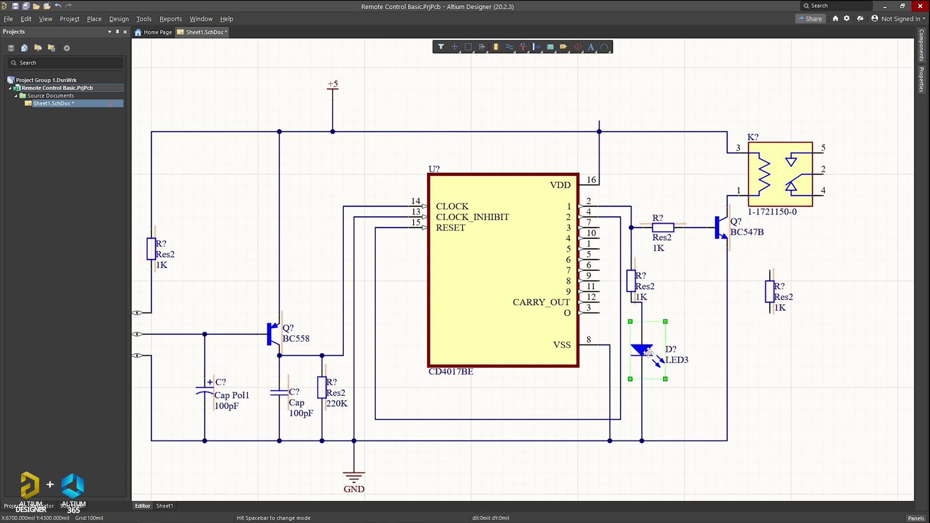
pyautogui.keyDown('shift'); pyautogui.moveTo(648, 353); pyautogui.dragTo(777, 352); pyautogui.keyUp('shift')
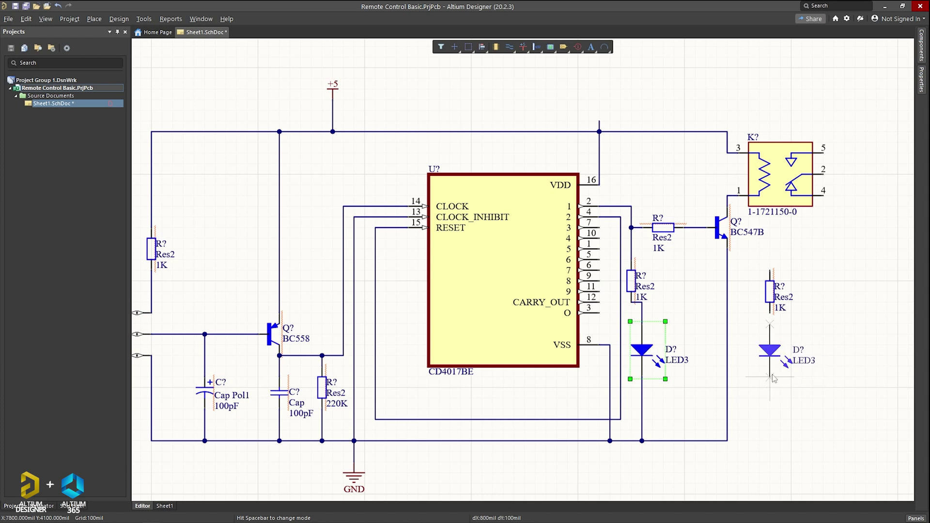
pyautogui.click(819, 343)
# Wire the duplicated LED3's cathode to the ground line at the BC547B's emitter connection.
pyautogui.hotkey('ctrl', 'w')
pyautogui.click(770, 323)
pyautogui.click(770, 376)
pyautogui.click(726, 441)
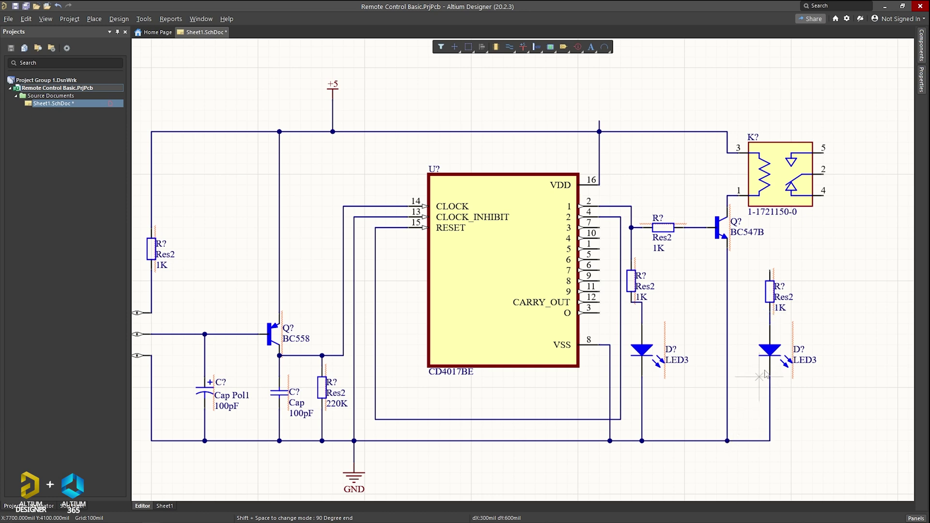
# Try to wire the duplicated 1K resistor's upper end to CD4017BE pin 1 through the emitter pin's level, and undo it.
pyautogui.click(770, 270)
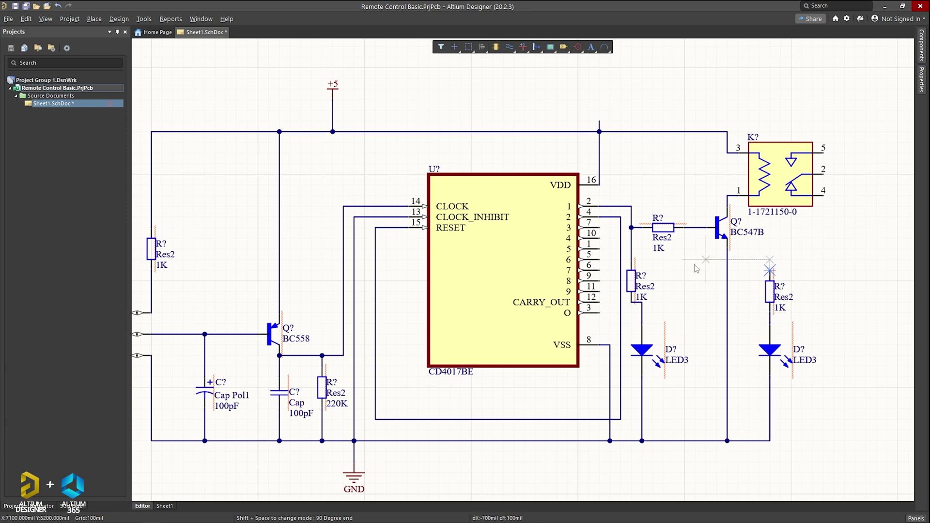
pyautogui.click(600, 249)
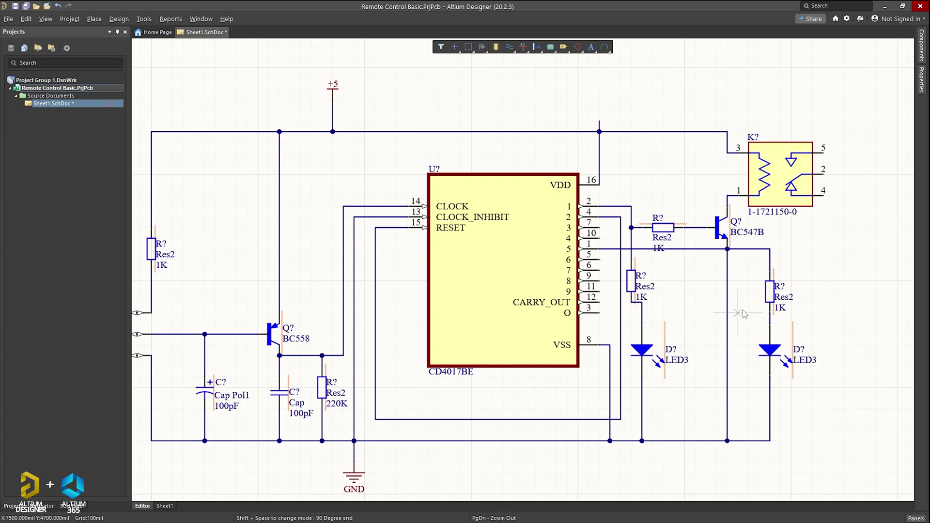
pyautogui.hotkey('ctrl', 'z')
pyautogui.hotkey('ctrl', 'z')
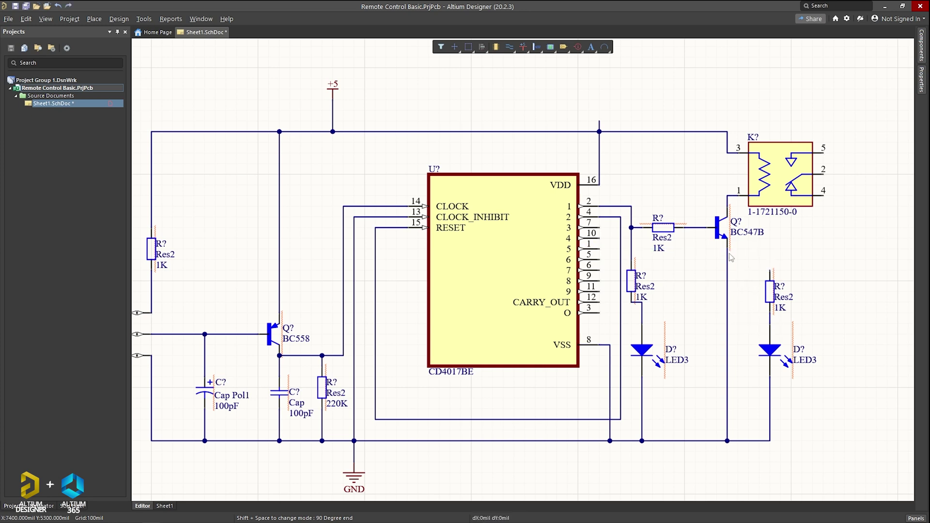
# Move the BC547B about 100 mil toward the duplicated resistor and shift that resistor about 100 mil down toward its LED.
pyautogui.click(719, 227)
pyautogui.moveTo(719, 227); pyautogui.dragTo(736, 258)
pyautogui.moveTo(774, 301); pyautogui.dragTo(773, 324)
pyautogui.click(794, 265)
# Wire the duplicated 1K resistor's upper end to CD4017BE pin 1, stepping the wire down to cross below the BC547B's emitter pin.
pyautogui.hotkey('ctrl', 'w')
pyautogui.click(770, 281)
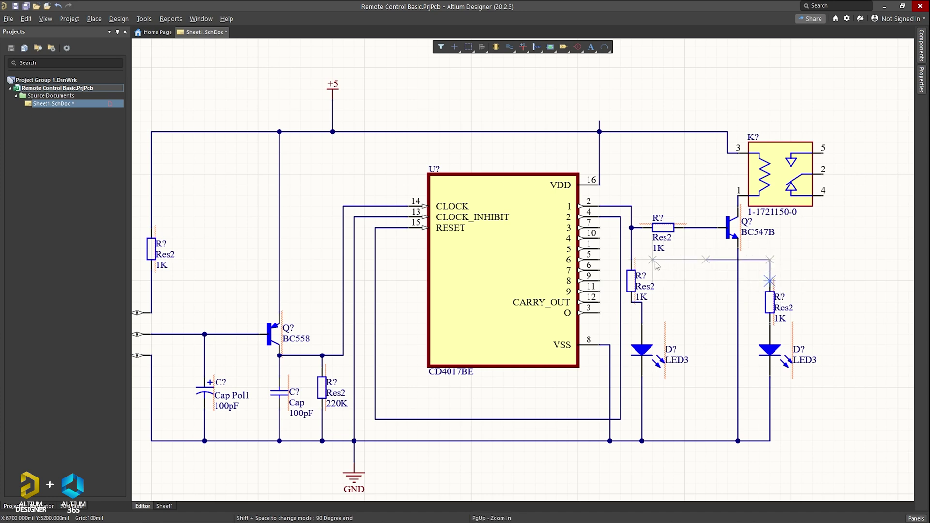
pyautogui.click(642, 249)
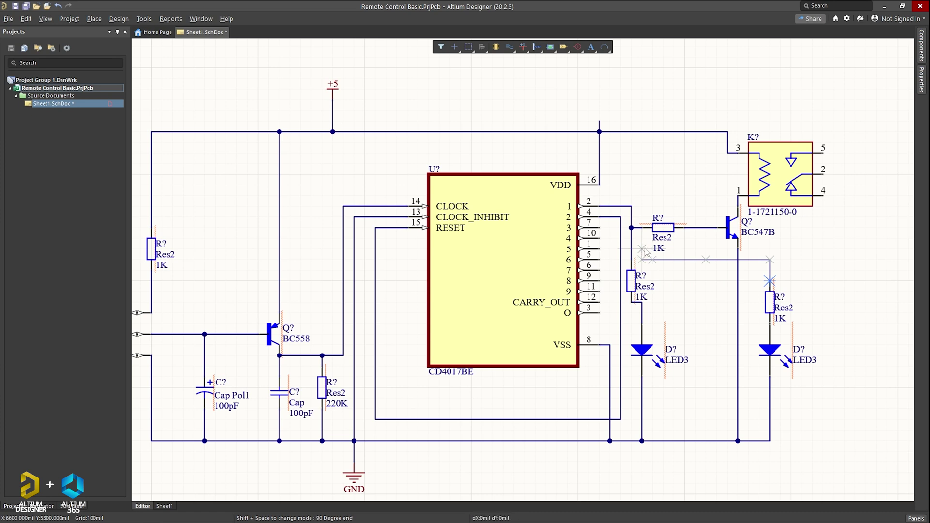
pyautogui.click(642, 260)
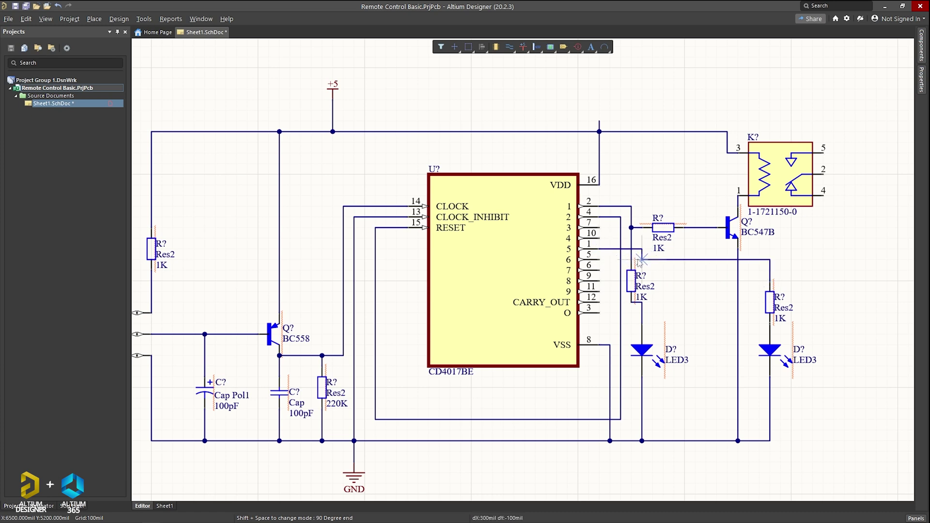
pyautogui.rightClick(806, 259)
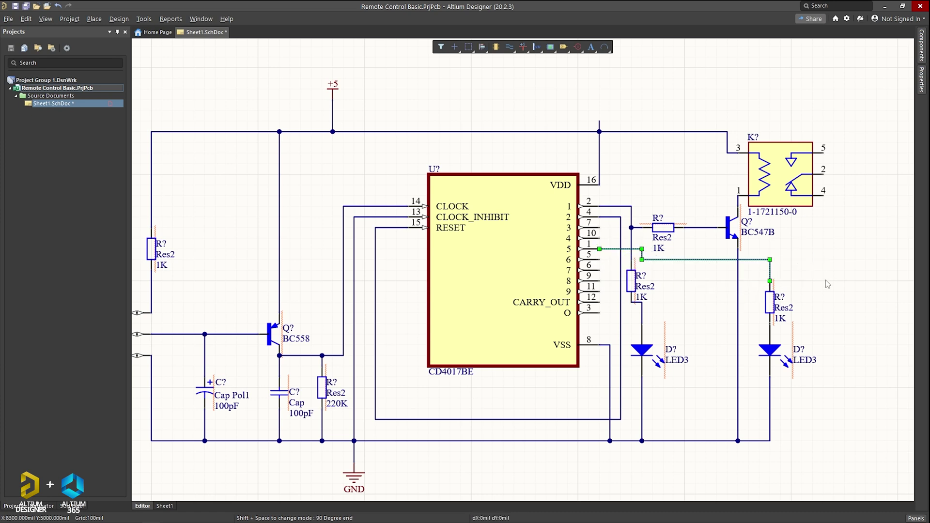
pyautogui.keyDown('ctrl'); pyautogui.scroll(-2, 825, 280); pyautogui.keyUp('ctrl')
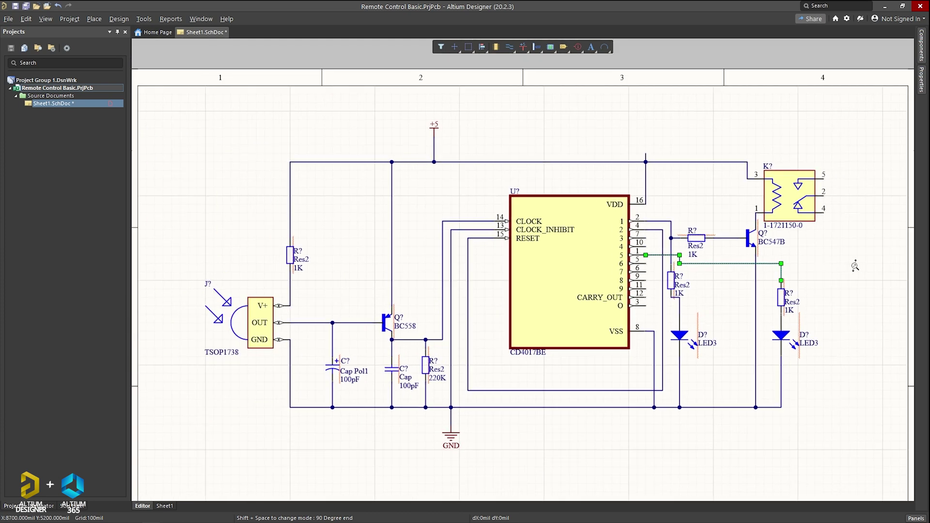
pyautogui.keyDown('ctrl'); pyautogui.scroll(2, 855, 266); pyautogui.keyUp('ctrl')
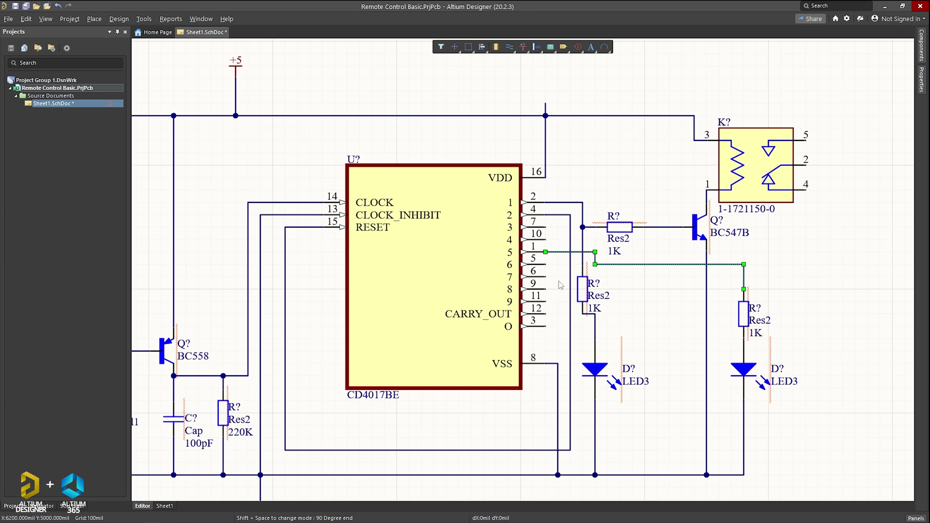
pyautogui.click(925, 46)
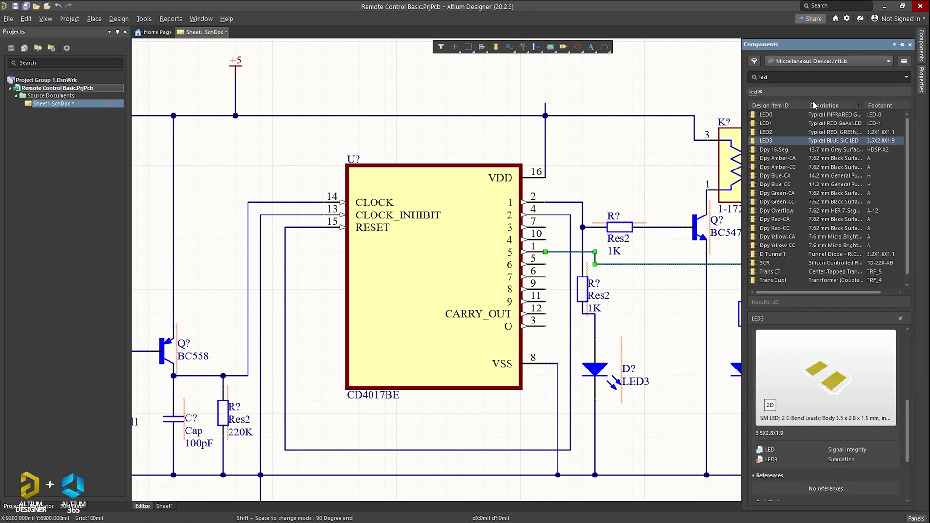
pyautogui.click(892, 63)
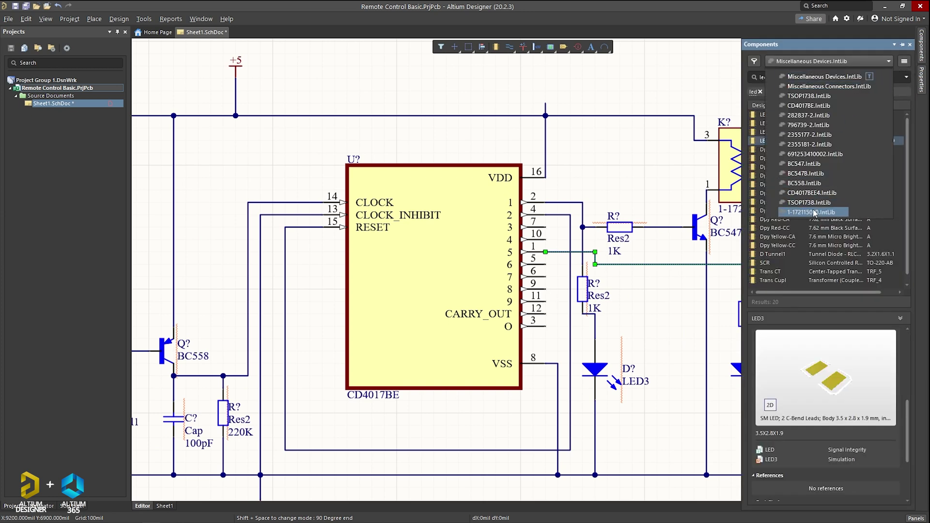
pyautogui.click(815, 154)
pyautogui.click(828, 61)
pyautogui.click(814, 123)
pyautogui.click(830, 62)
pyautogui.click(809, 134)
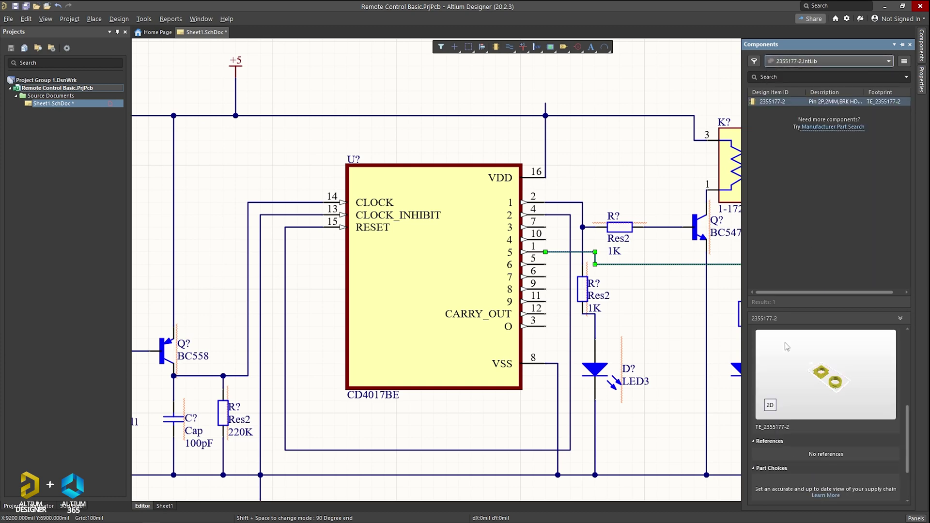
pyautogui.click(825, 62)
pyautogui.click(808, 125)
# Place the two-pin connector 282837-2 from its library beside the relay's contact pins.
pyautogui.click(801, 62)
pyautogui.click(799, 116)
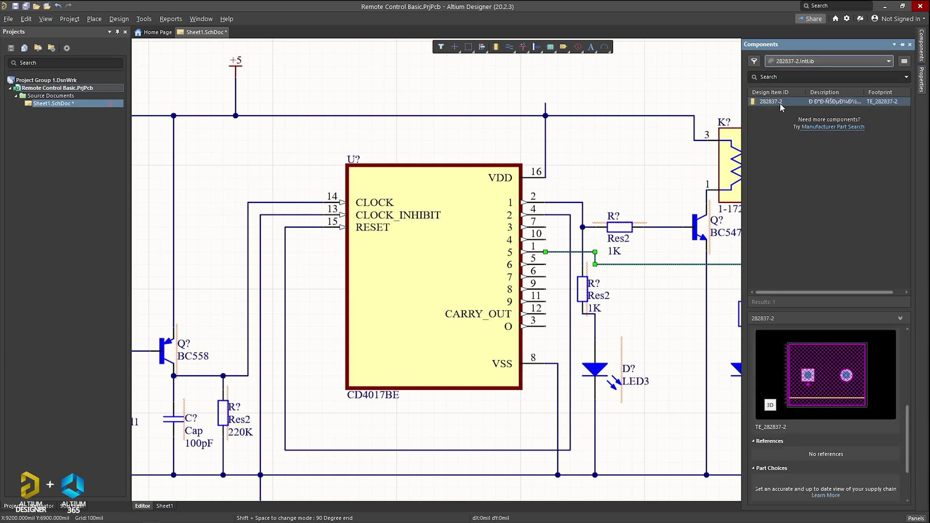
pyautogui.scroll(2, 631, 156)
pyautogui.scroll(-1, 631, 156)
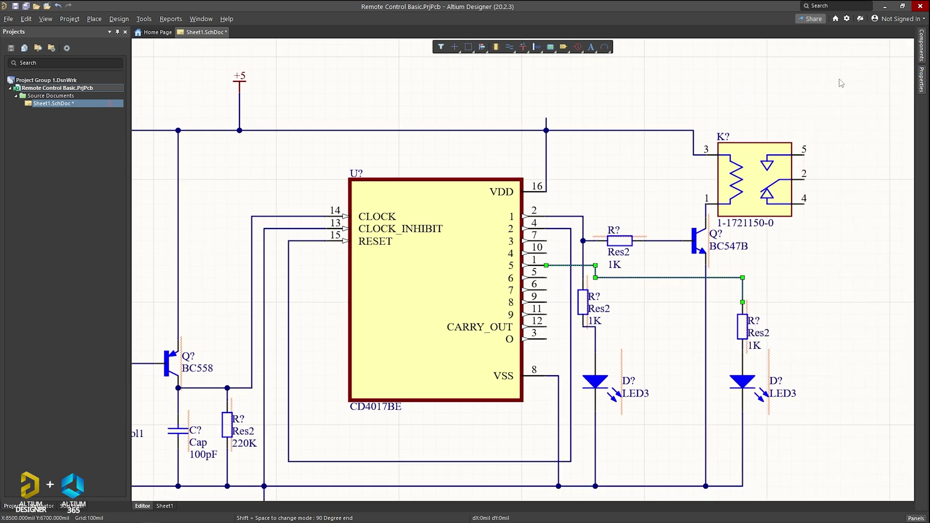
pyautogui.moveTo(921, 48)
pyautogui.moveTo(805, 107); pyautogui.dragTo(835, 161)
# Wire the connector's pin 1 to relay pin 5 and its pin 2 to relay pin 2.
pyautogui.hotkey('ctrl', 'w')
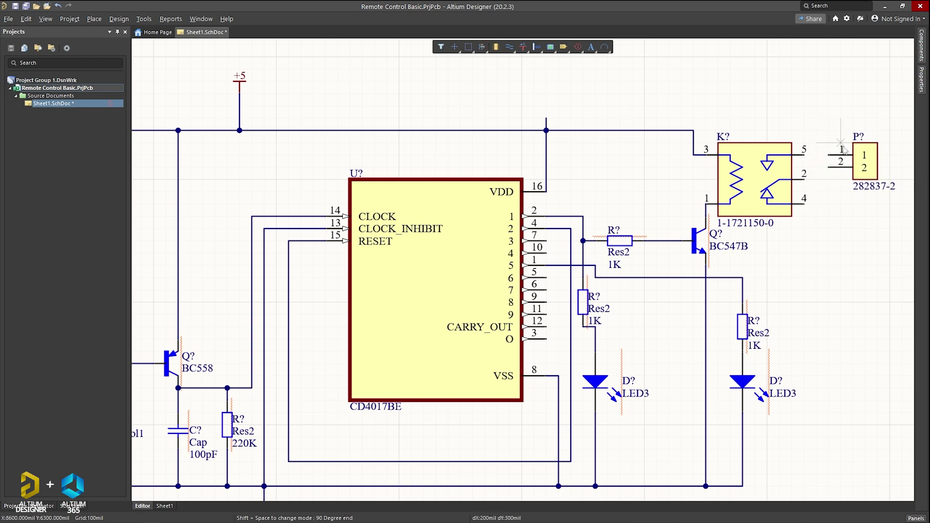
pyautogui.click(828, 155)
pyautogui.click(804, 155)
pyautogui.click(828, 168)
pyautogui.click(804, 180)
pyautogui.rightClick(837, 224)
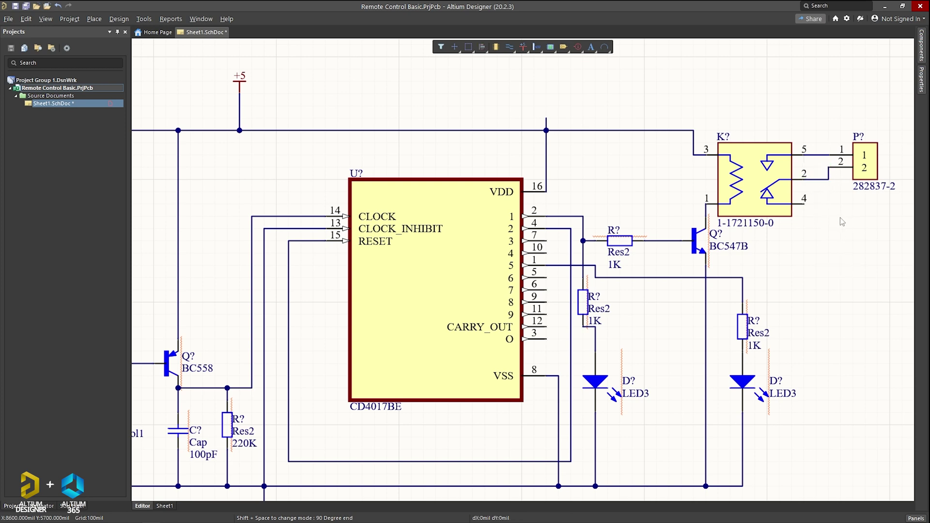
# Duplicate the 282837-2 connector and place the copy directly below the original.
pyautogui.click(865, 170)
pyautogui.hotkey('ctrl', 'v')
pyautogui.click(837, 223)
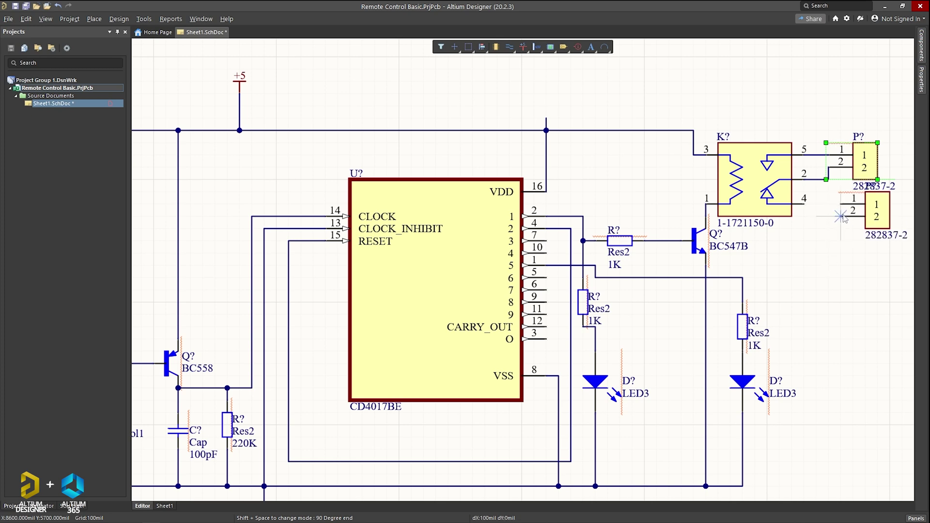
# Wire the duplicated connector's pin 1 to the relay pin 2 wire and its pin 2 to relay pin 4.
pyautogui.click(827, 179)
pyautogui.click(841, 203)
pyautogui.click(840, 216)
pyautogui.click(804, 204)
pyautogui.press('Escape')
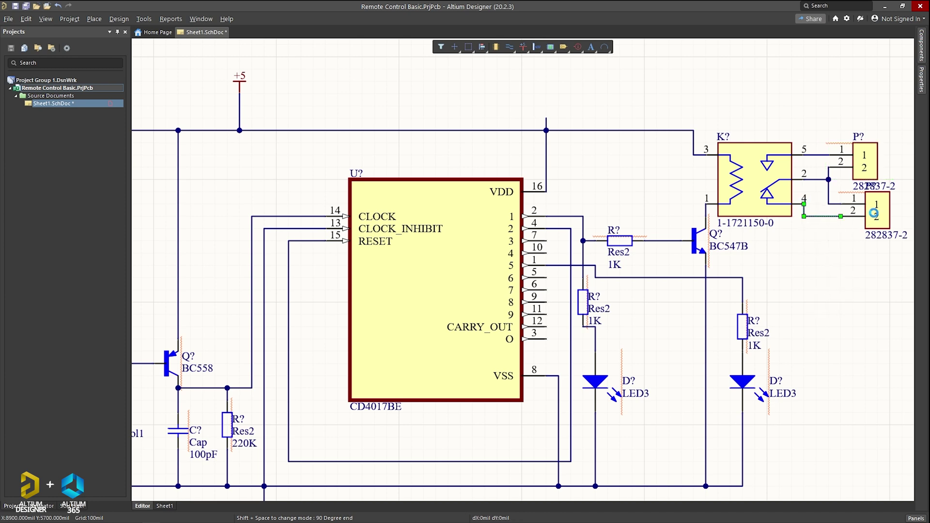
# Move the duplicated connector about 100 mil toward the relay to align it with the connector above.
pyautogui.moveTo(873, 213); pyautogui.dragTo(861, 213)
pyautogui.click(830, 298)
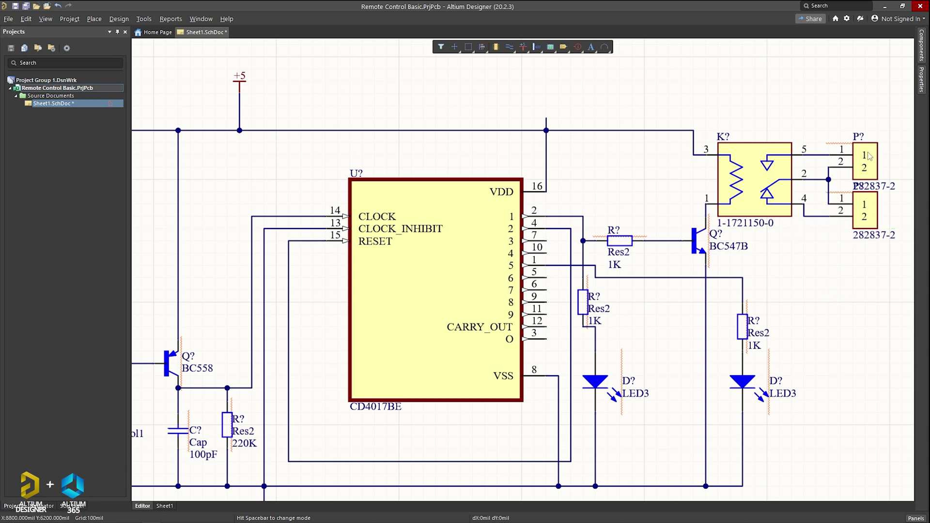
pyautogui.moveTo(869, 156)
pyautogui.moveTo(877, 175)
# Shorten the CD4017BE's VDD wire so its upper end stops at the +5 supply line.
pyautogui.click(545, 118)
pyautogui.moveTo(546, 118); pyautogui.dragTo(545, 130)
pyautogui.click(581, 160)
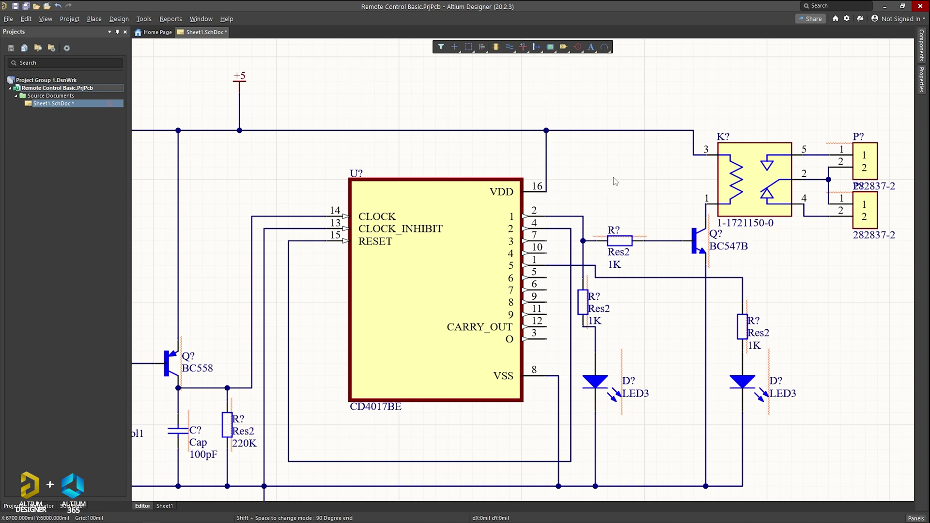
pyautogui.keyDown('ctrl'); pyautogui.scroll(-2, 613, 177); pyautogui.keyUp('ctrl')
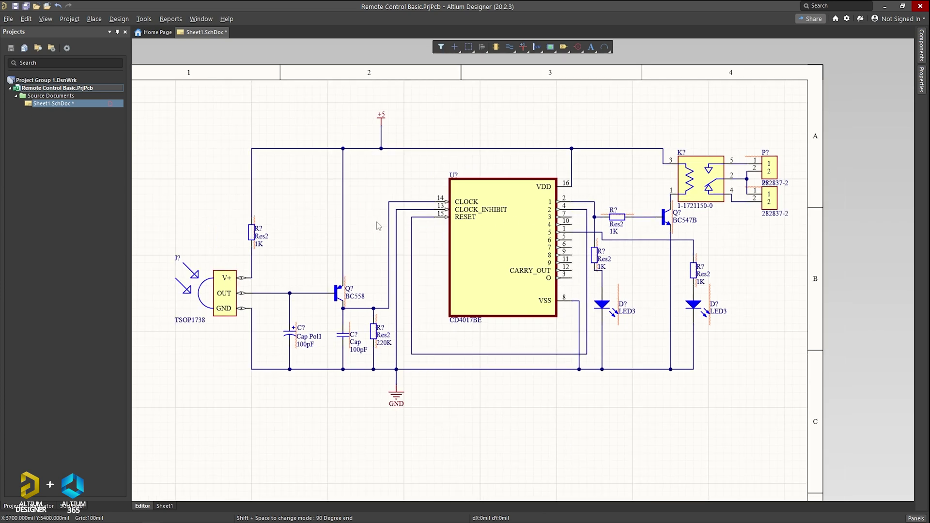
pyautogui.keyDown('ctrl'); pyautogui.scroll(1, 372, 220); pyautogui.keyUp('ctrl')
pyautogui.moveTo(351, 236); pyautogui.dragTo(370, 229, button='right')
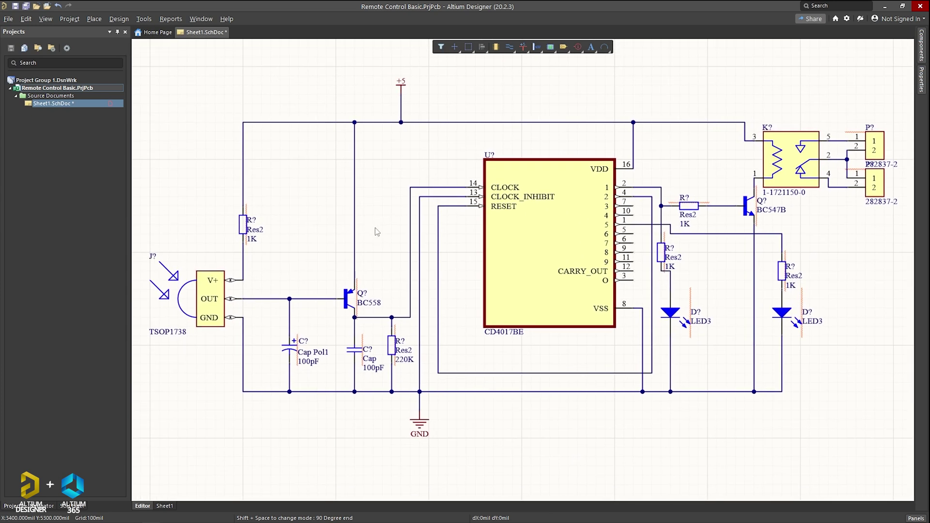